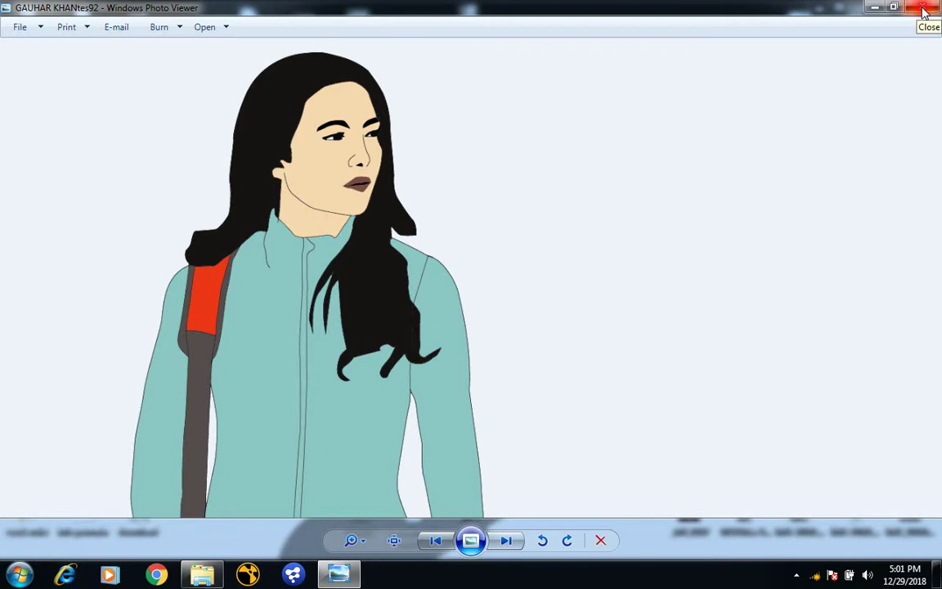
- Close the coloured figure's preview and open the line drawing GAUHAR KHAN002.png in Photoshop
click(924, 8)
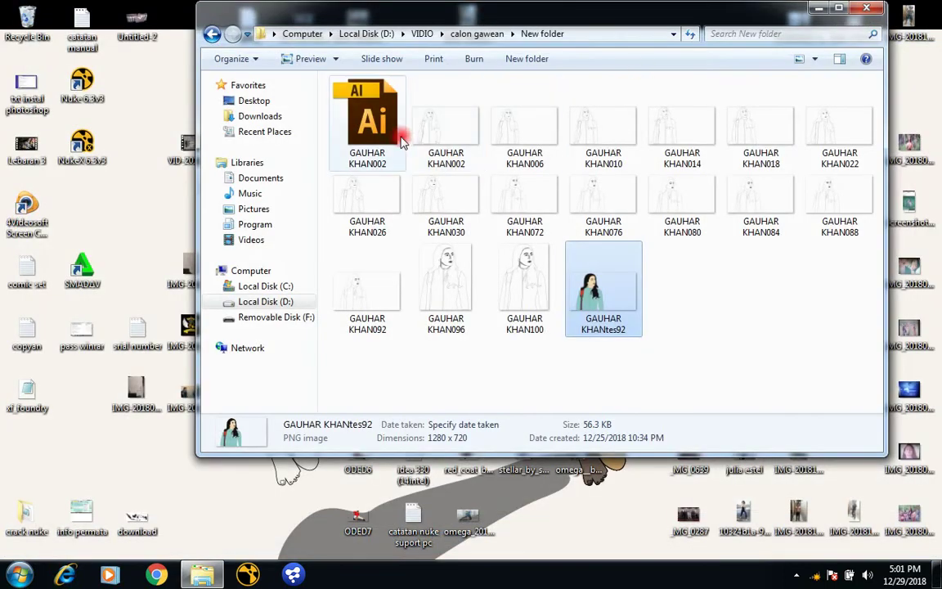
double_click(446, 128)
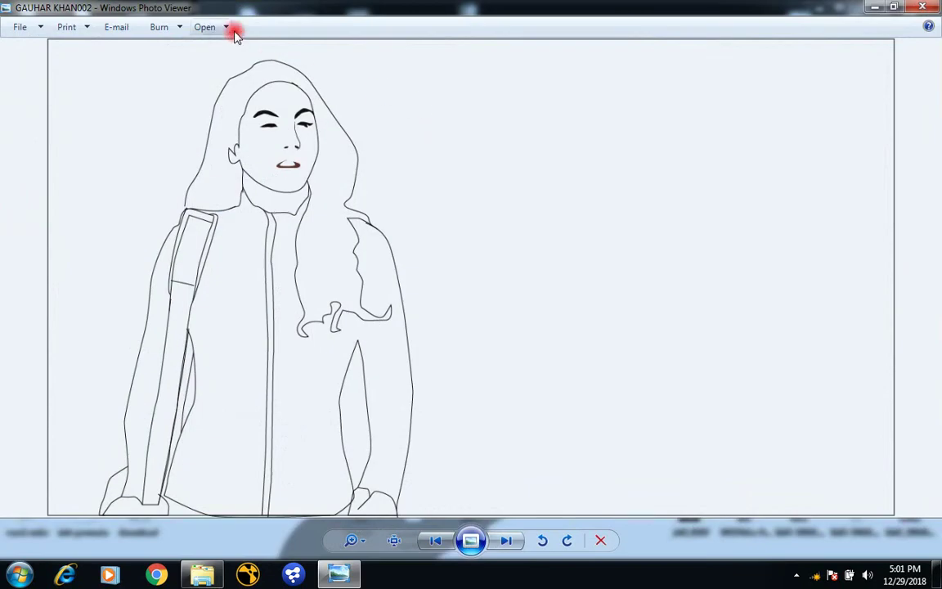
click(230, 28)
click(238, 60)
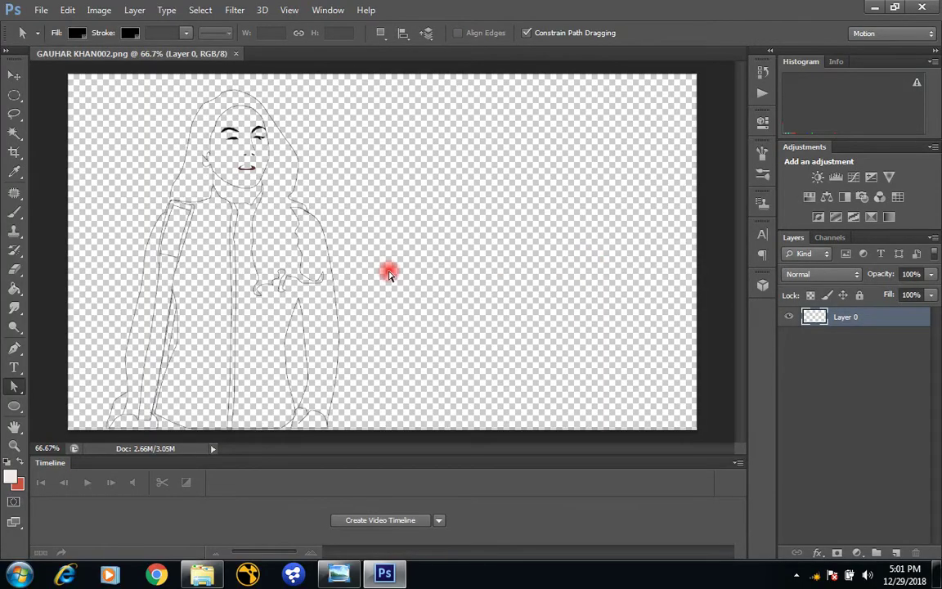
- Start opening another image and browse up to the VIDIO folder
click(41, 11)
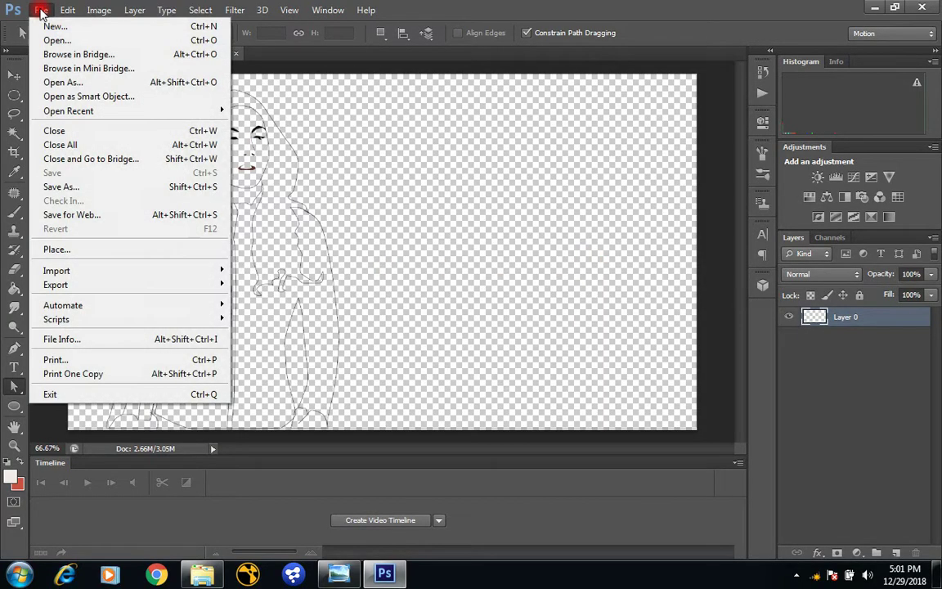
click(74, 40)
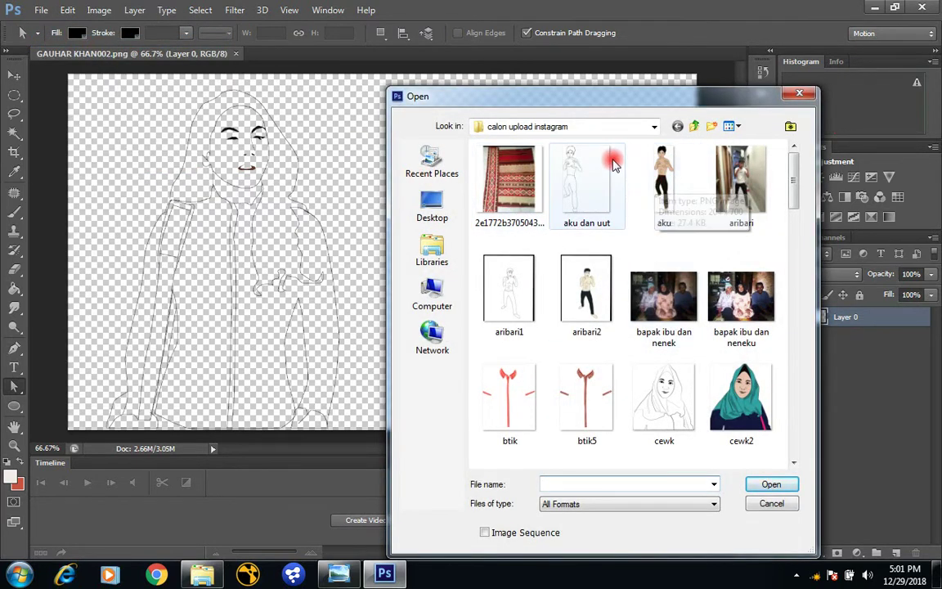
click(694, 126)
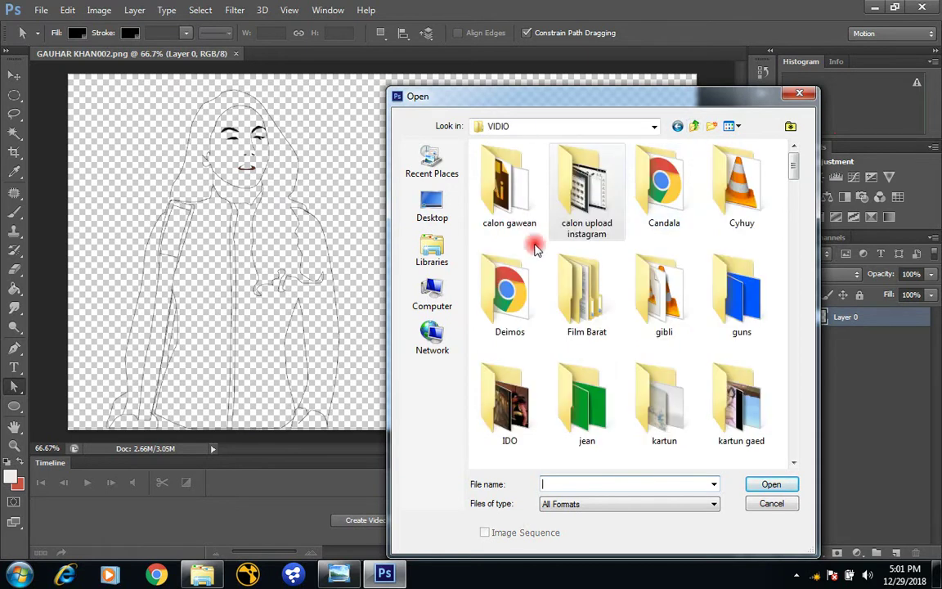
click(602, 232)
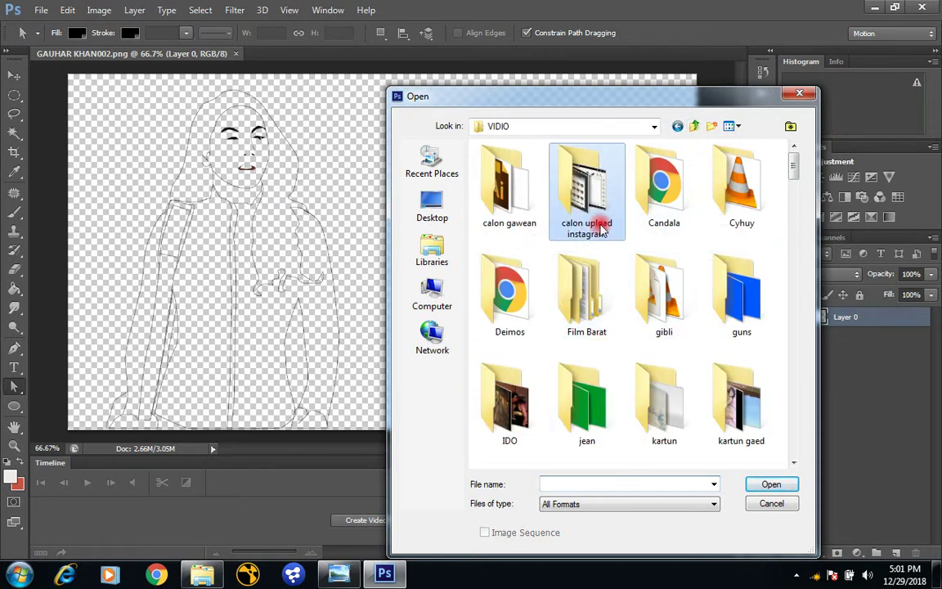
double_click(601, 232)
drag(795, 197, 817, 164)
click(694, 126)
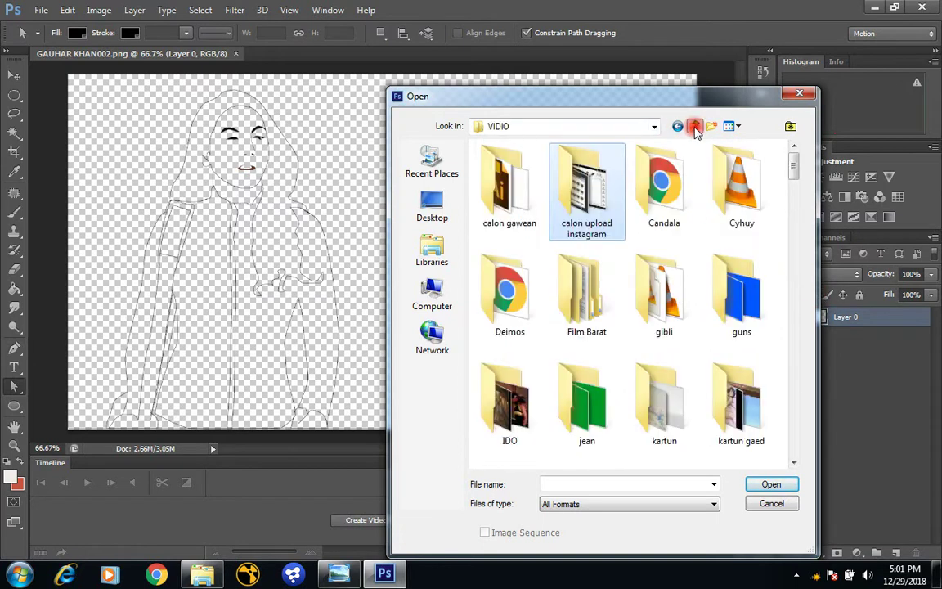
- Open GAUHAR KHANtes92.png from the New folder inside calon gawean
double_click(522, 203)
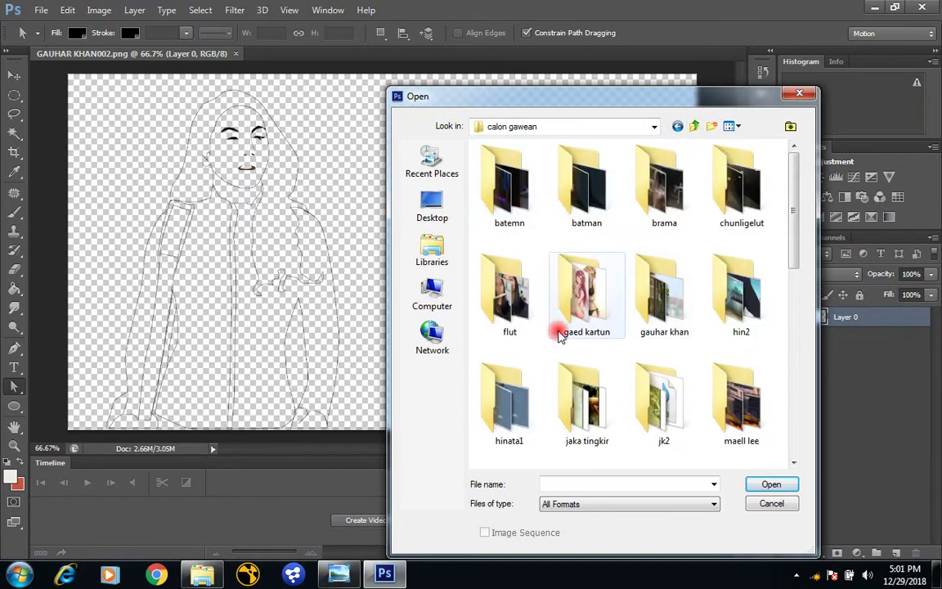
drag(792, 254, 798, 301)
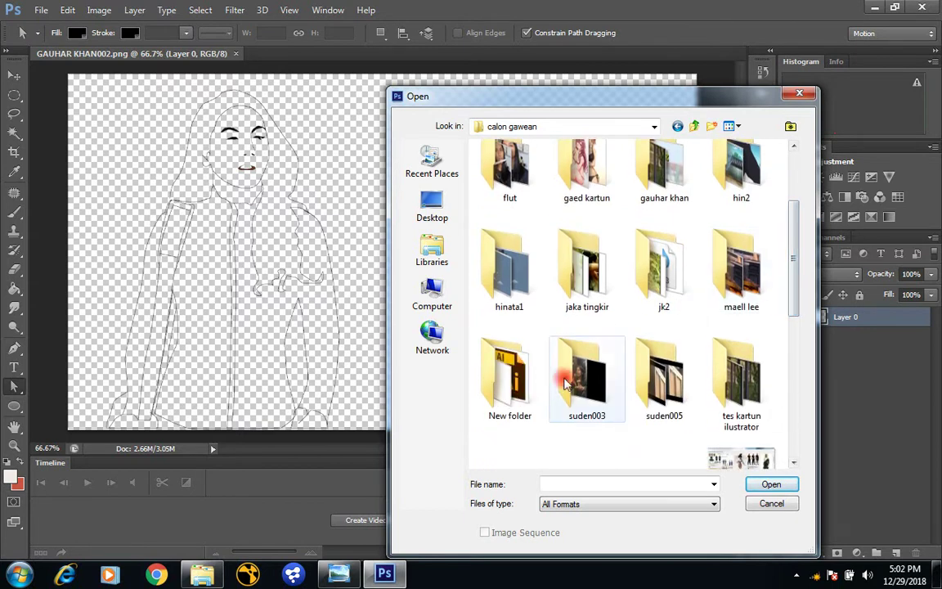
double_click(509, 378)
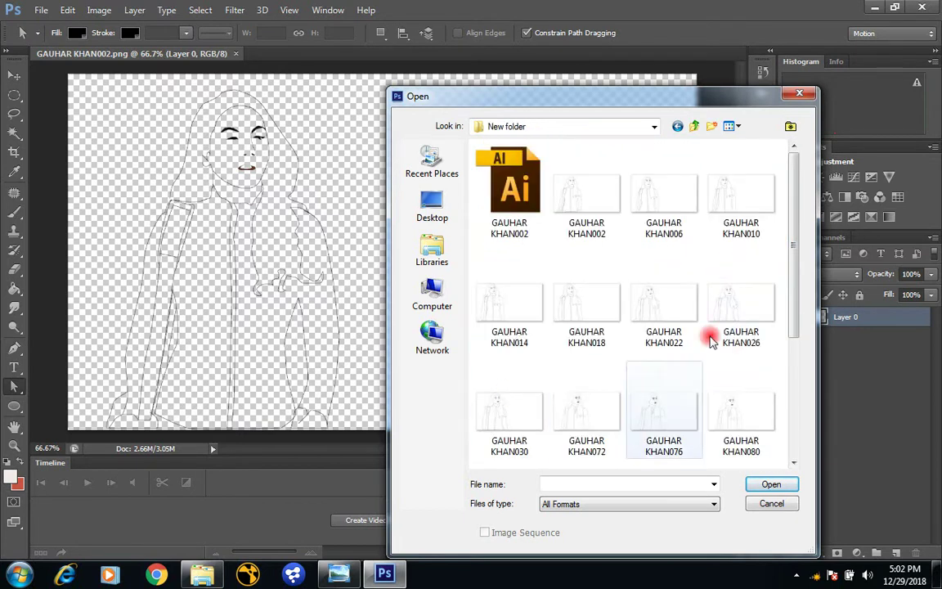
drag(799, 242, 792, 371)
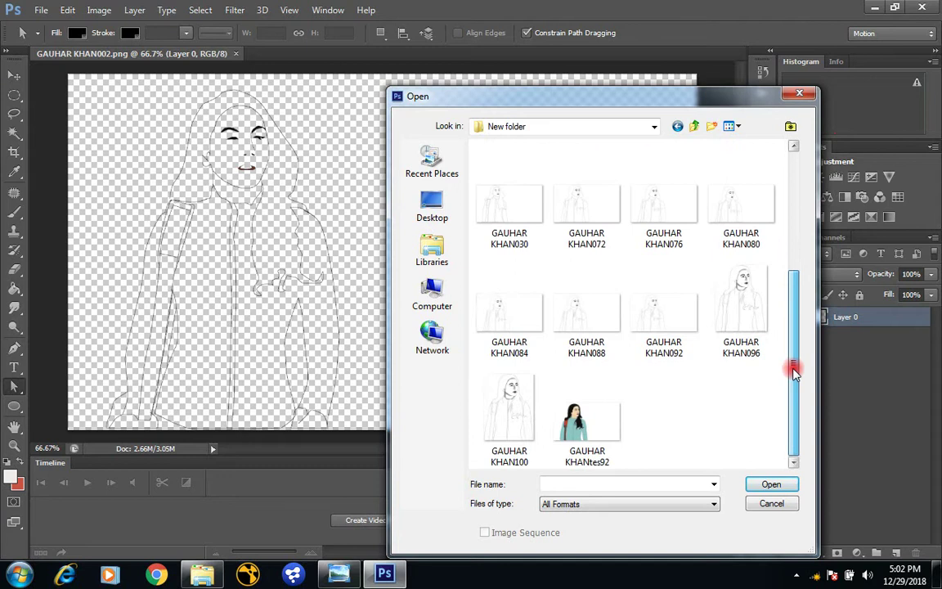
click(616, 405)
click(763, 485)
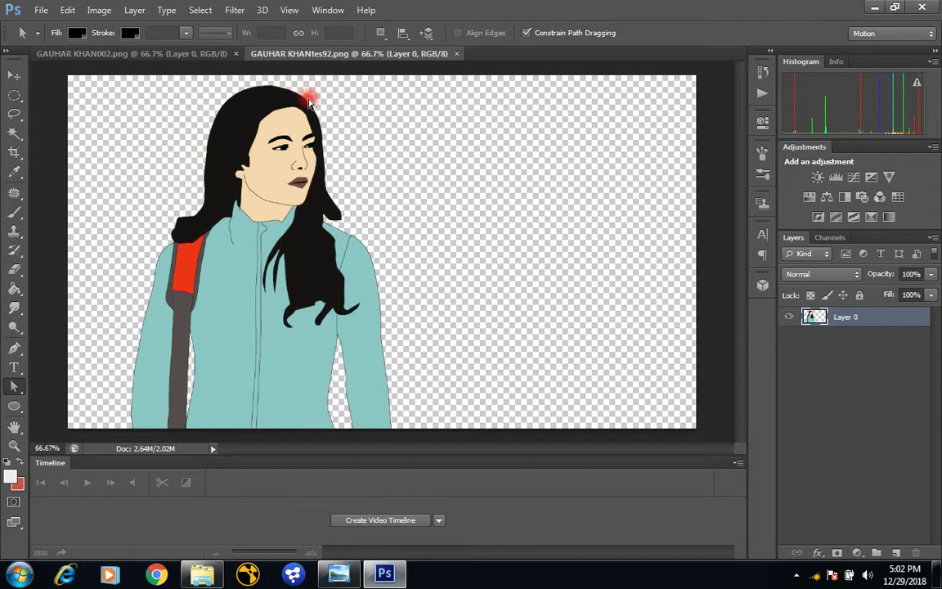
- Copy the coloured figure into the GAUHAR KHAN002.png document with the Move tool, placing it beside the line drawing
click(180, 54)
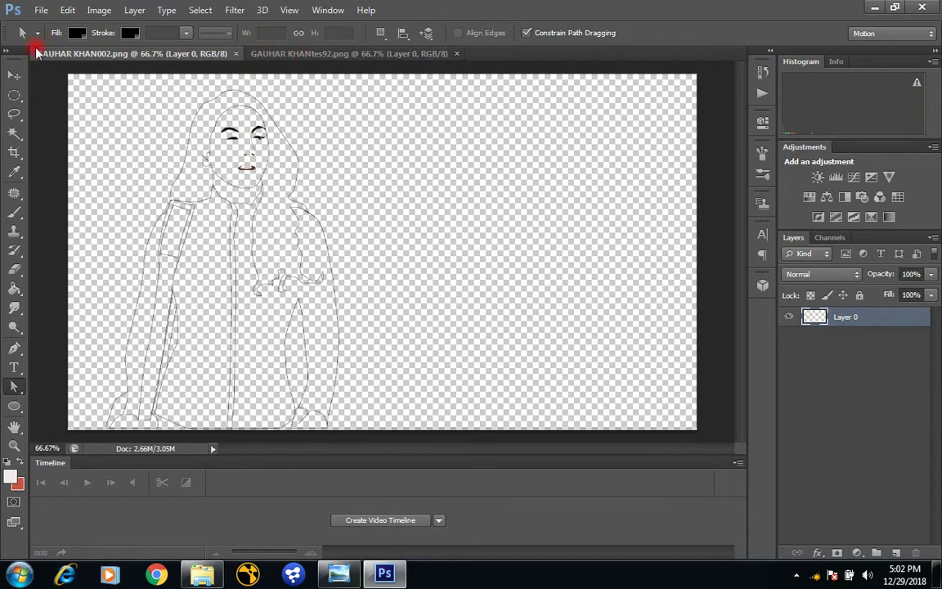
click(14, 74)
click(293, 52)
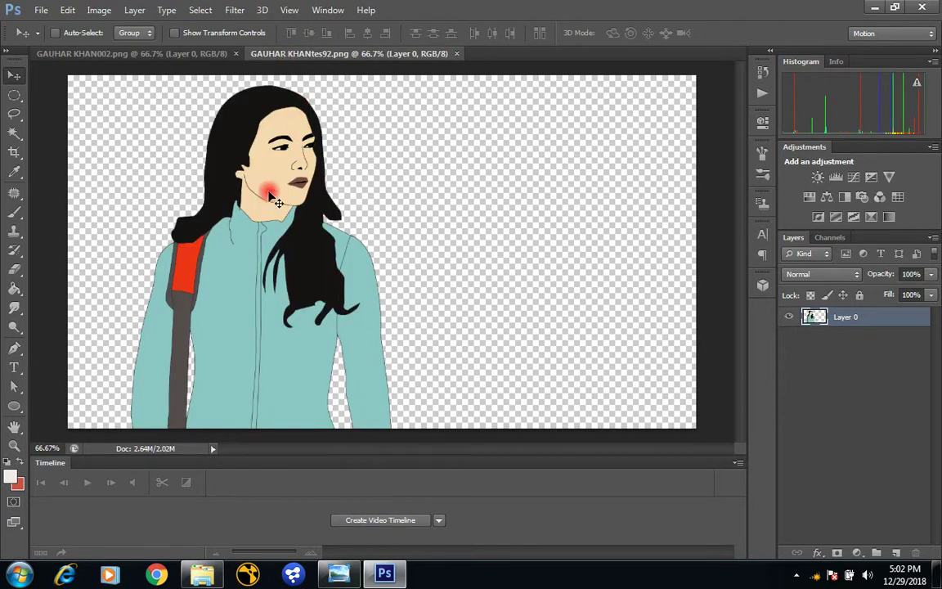
drag(278, 202, 196, 62)
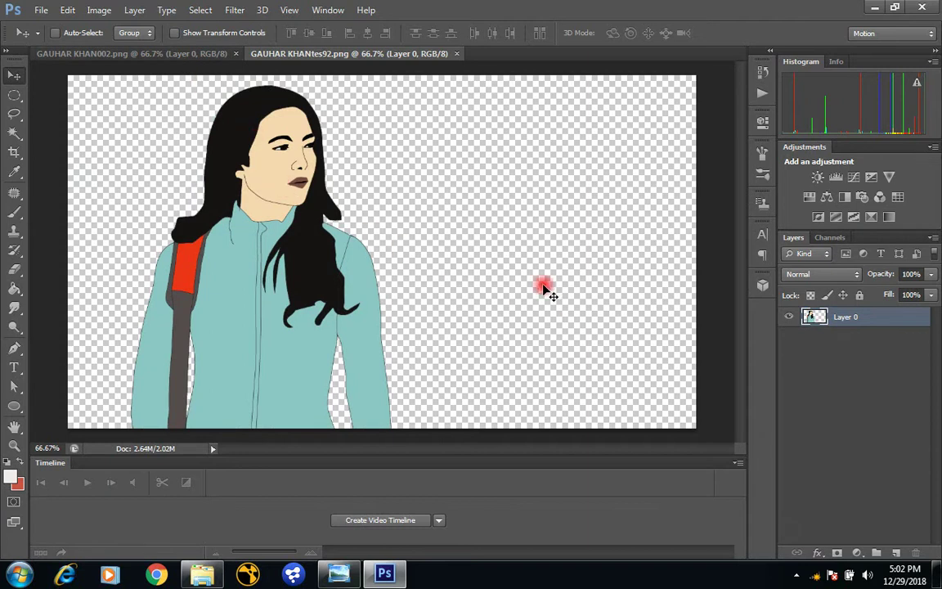
drag(267, 158, 570, 250)
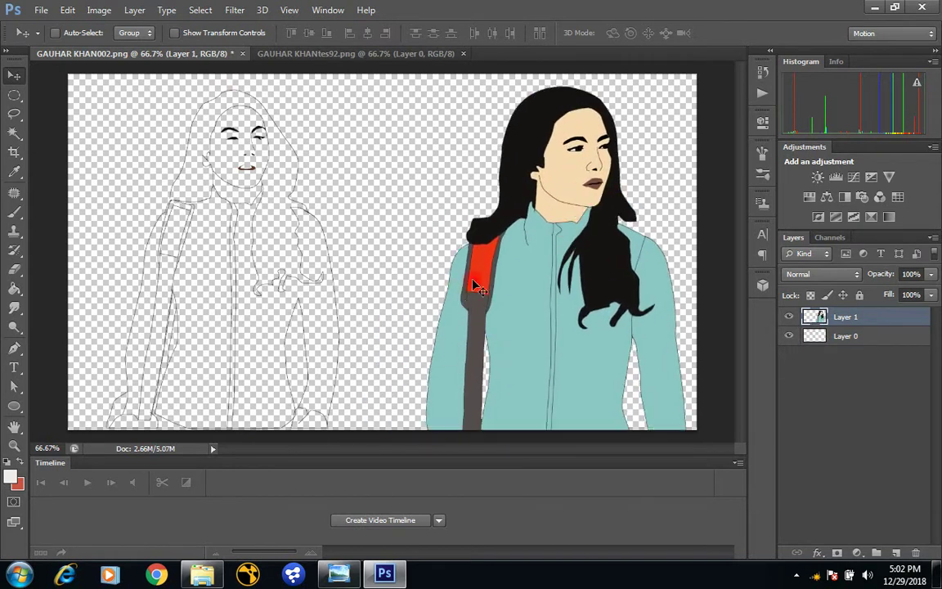
- Sample the black hair colour from the coloured figure and try to fill the line drawing's hair on Layer 1
click(16, 290)
click(14, 169)
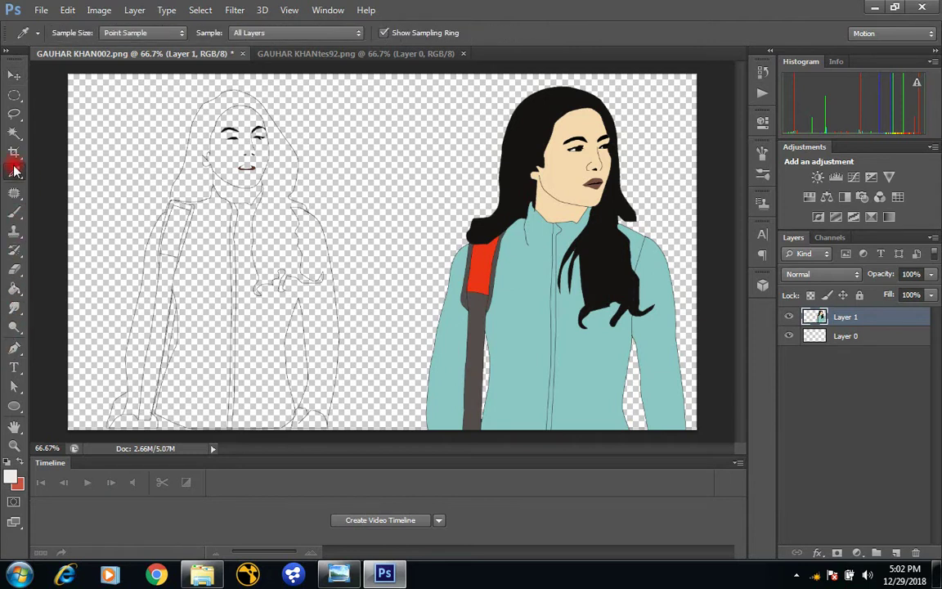
click(498, 123)
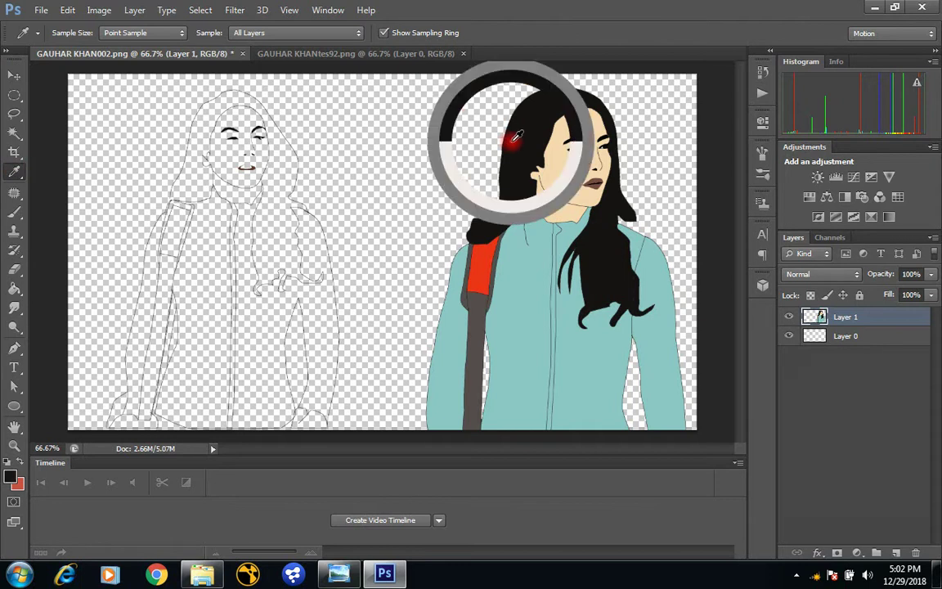
click(16, 288)
click(194, 185)
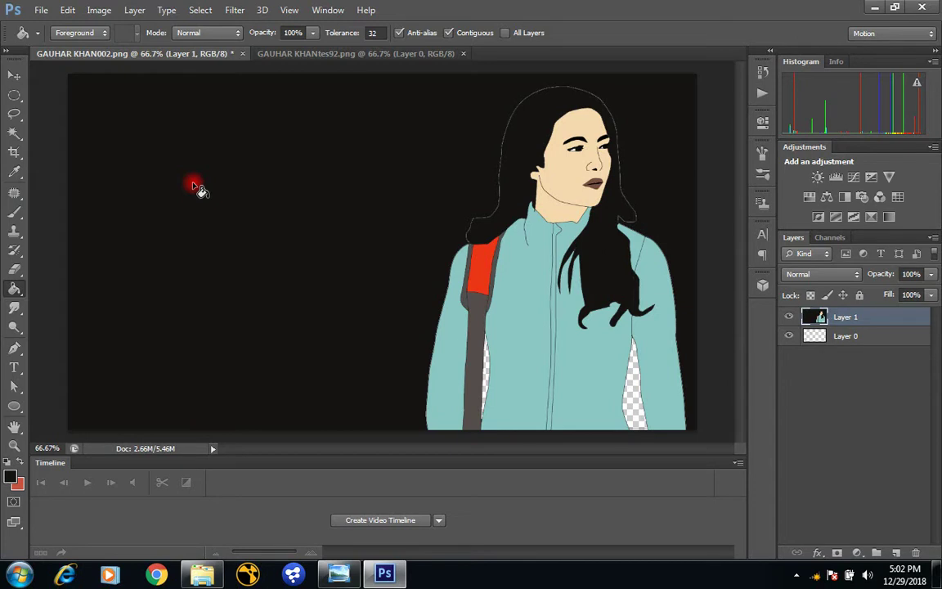
key(ctrl+z)
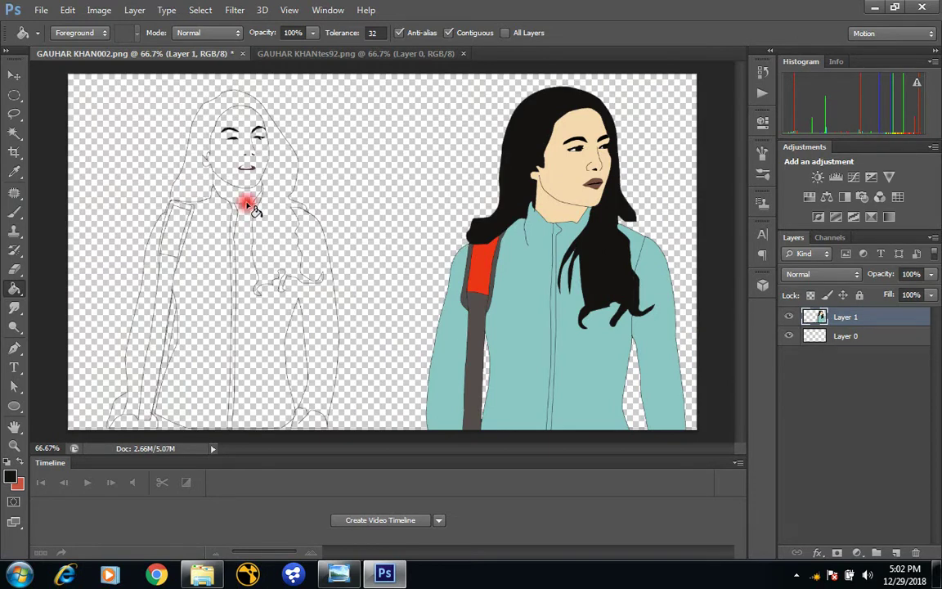
- Make Layer 0 active and try filling the line drawing's hair with the sampled black, undoing the fill
click(853, 337)
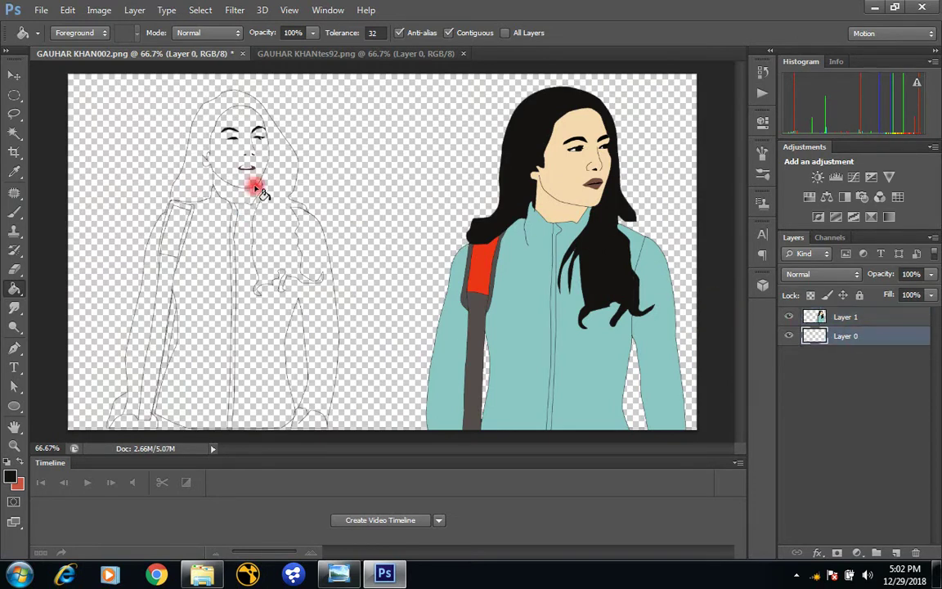
click(205, 123)
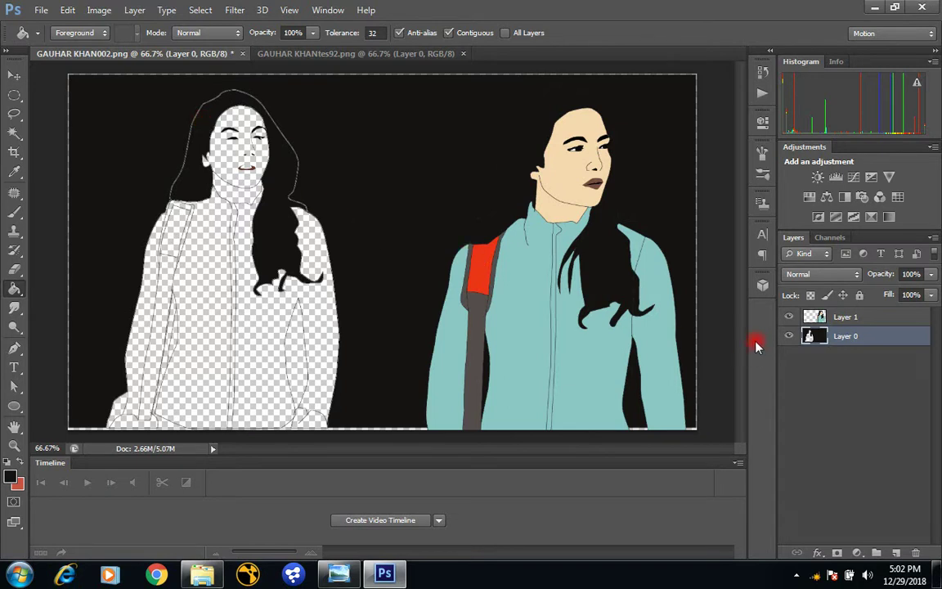
key(ctrl+z)
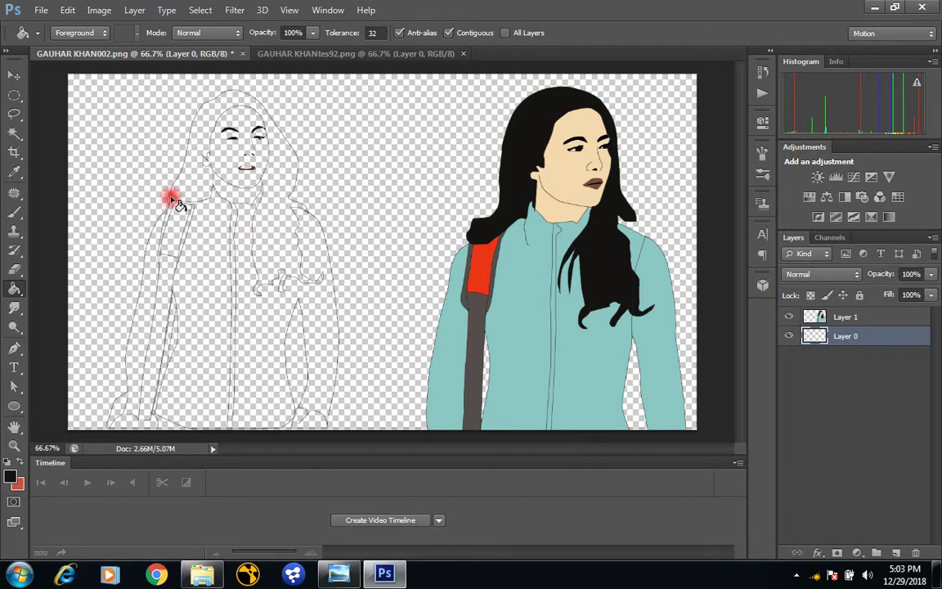
- Sample the teal jacket colour from the coloured figure and fill the line drawing's jacket front, zipper strip and sleeves with it
click(11, 173)
click(483, 305)
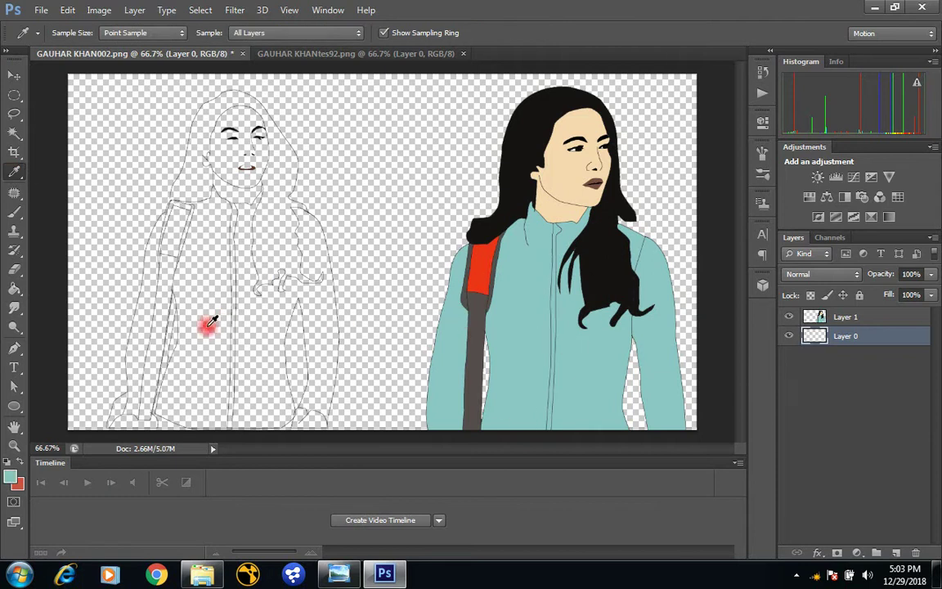
click(14, 289)
click(207, 309)
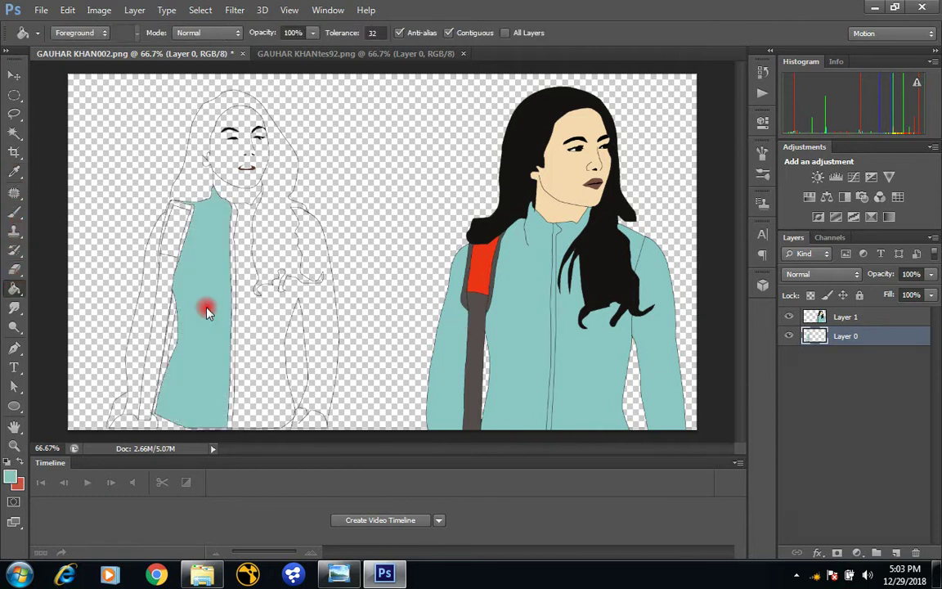
click(235, 336)
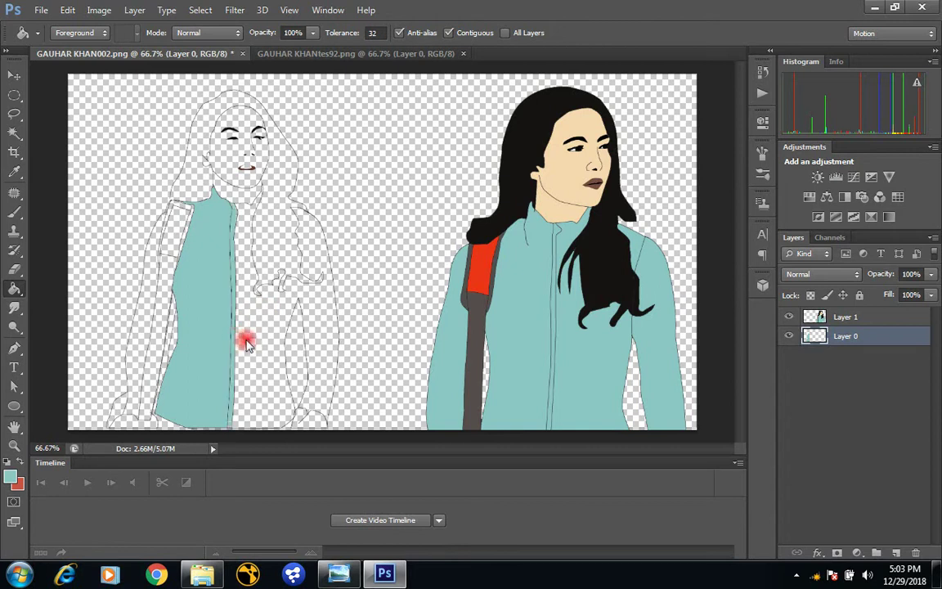
click(248, 334)
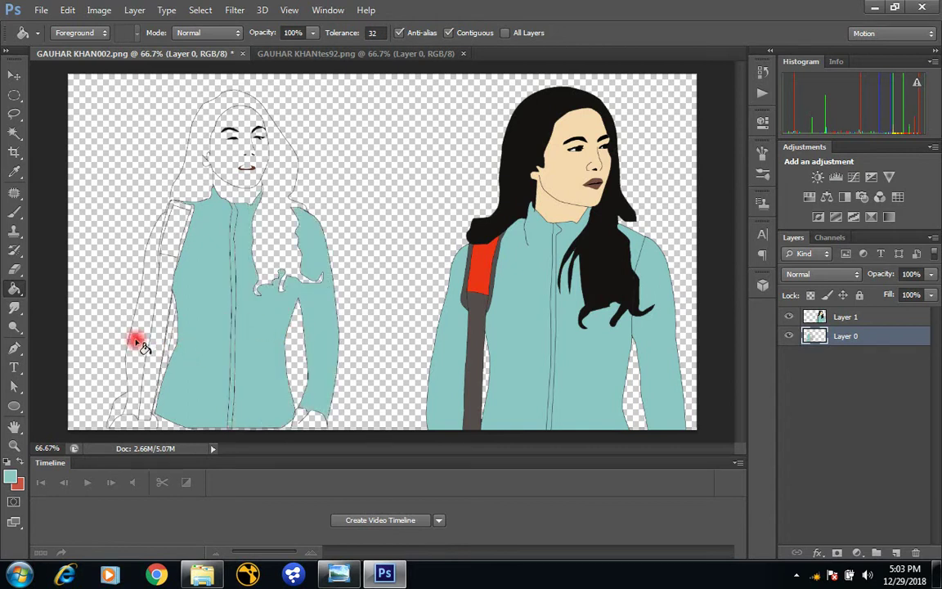
click(127, 311)
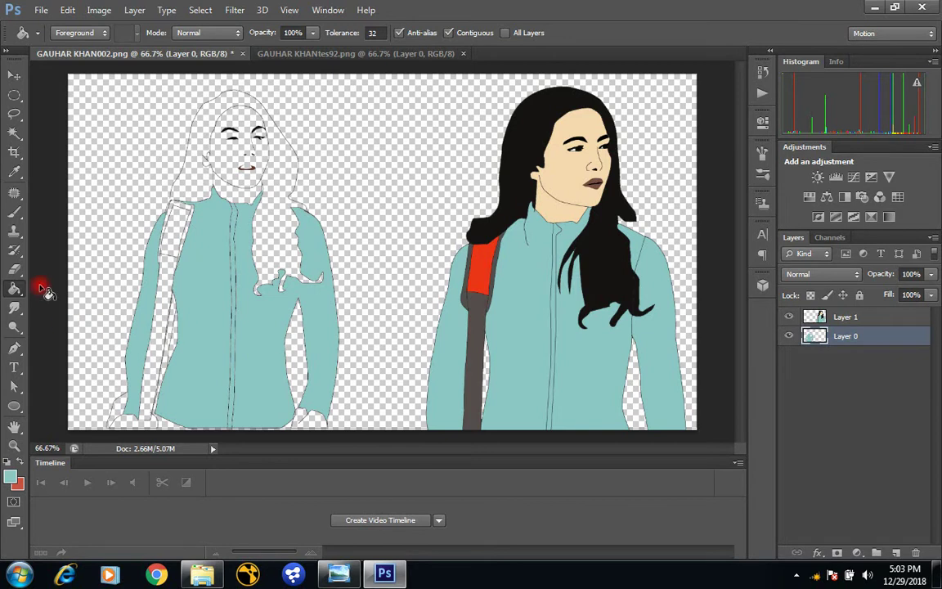
- Fill the line drawing's backpack strap with sampled colours, dark grey on the long lower part and red on the upper section
click(14, 172)
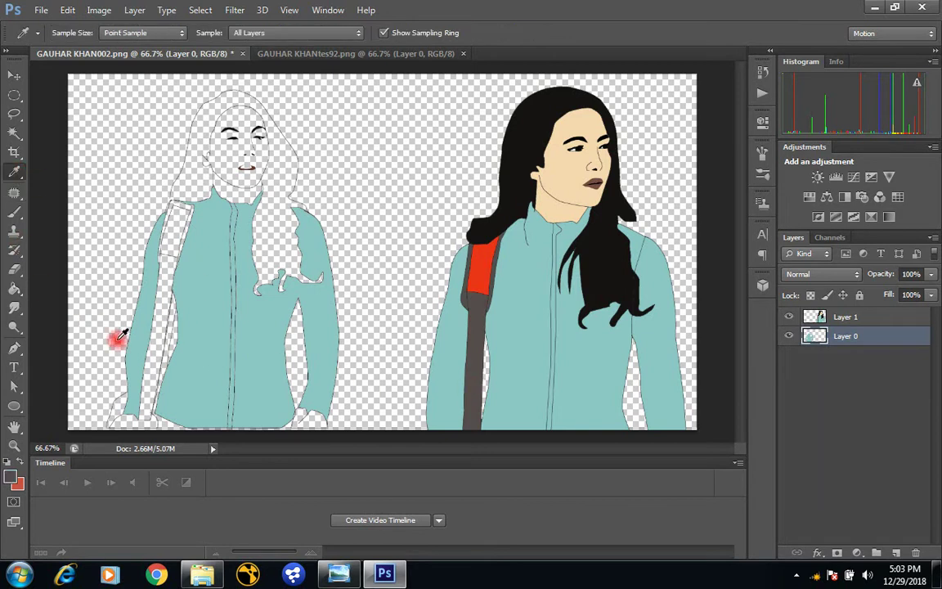
click(14, 288)
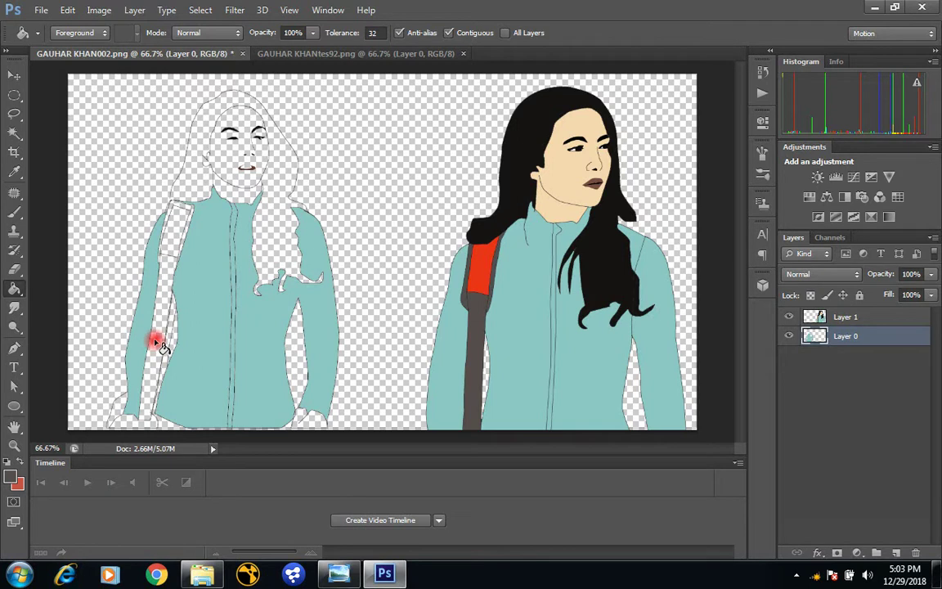
click(157, 343)
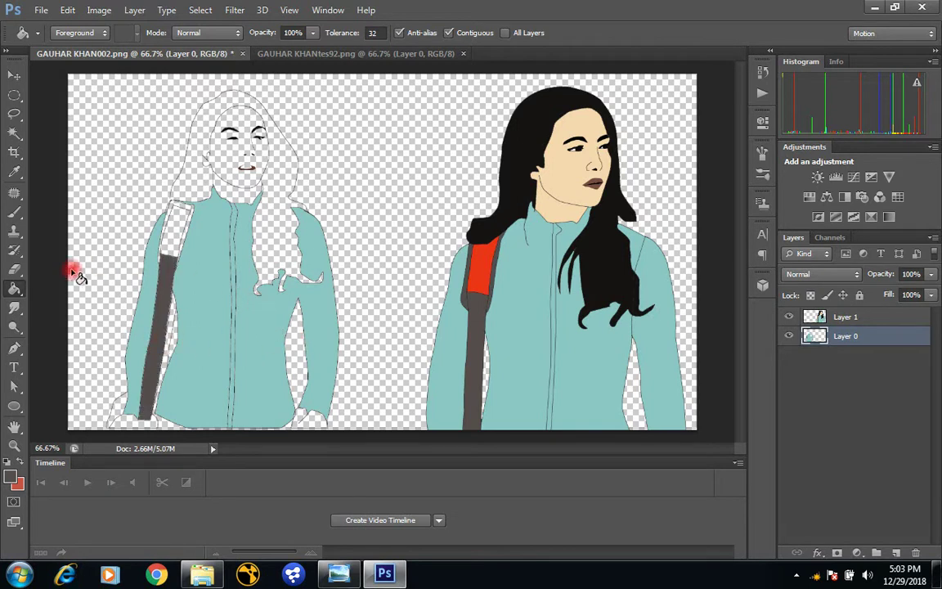
click(14, 172)
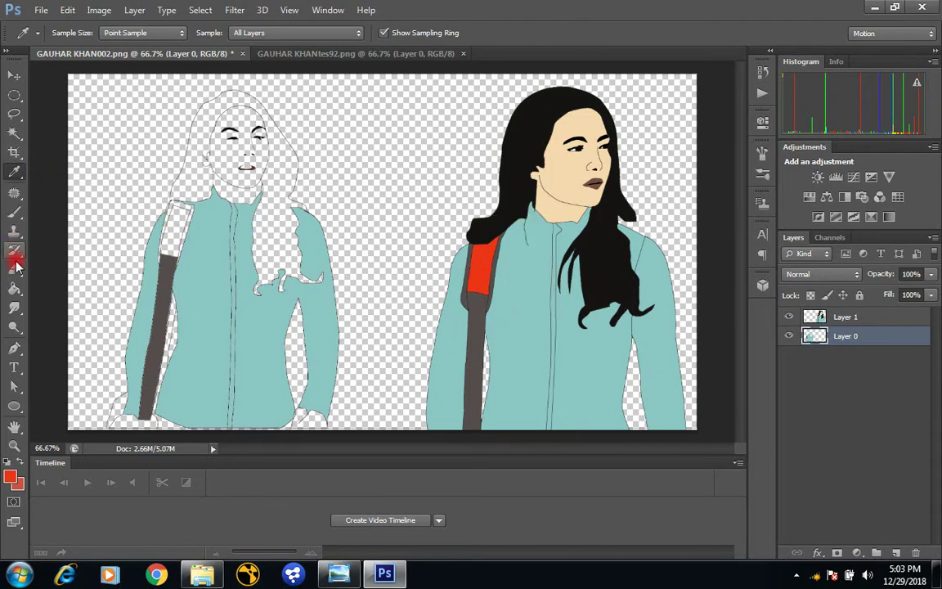
click(14, 289)
click(173, 225)
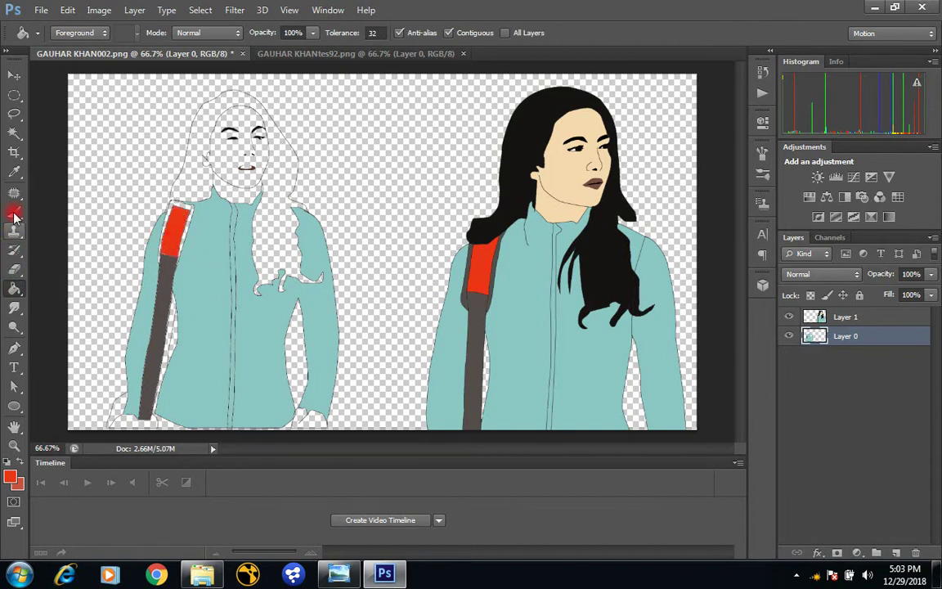
- Sample the dark grey strap edging from the coloured figure and fill the border around the line drawing's red strap section
click(14, 170)
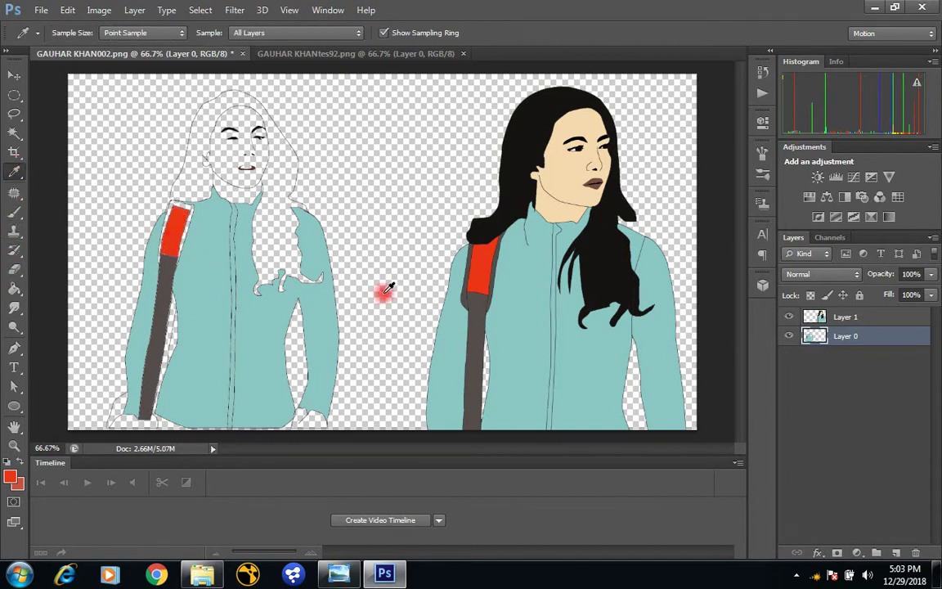
click(496, 275)
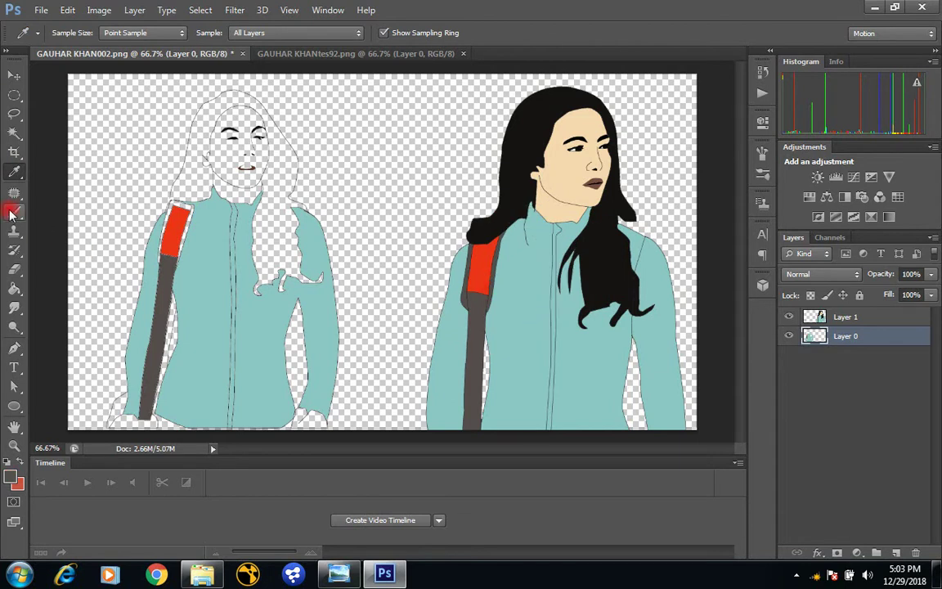
click(12, 288)
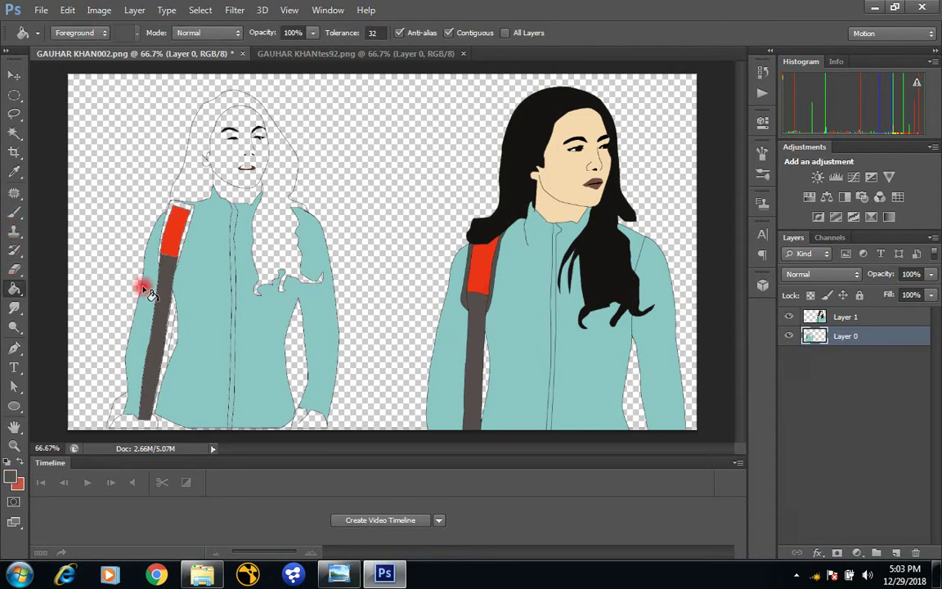
click(170, 244)
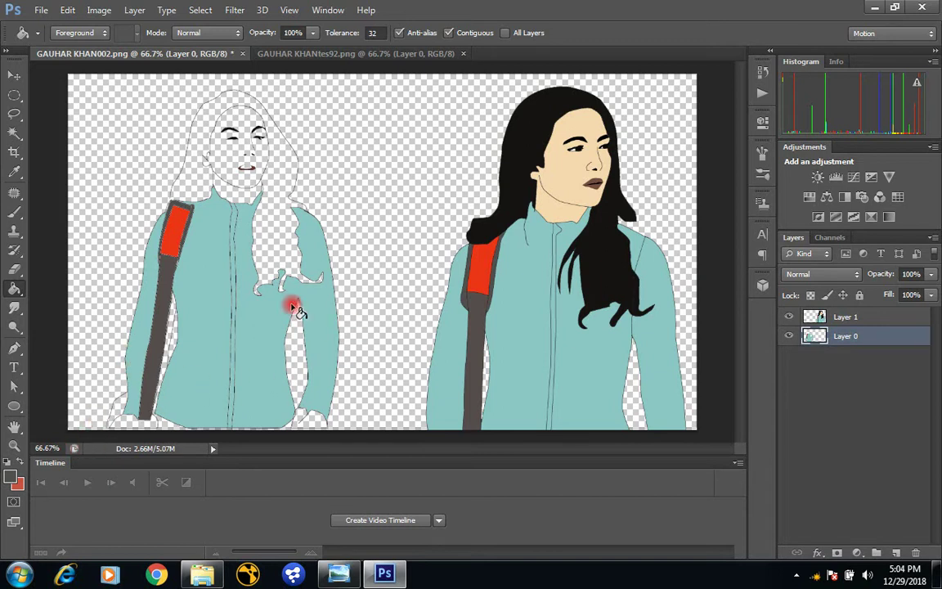
- Set the foreground colour to 242222 and fill the backpack areas behind the arm, beside the strap and below the jacket hem
click(11, 477)
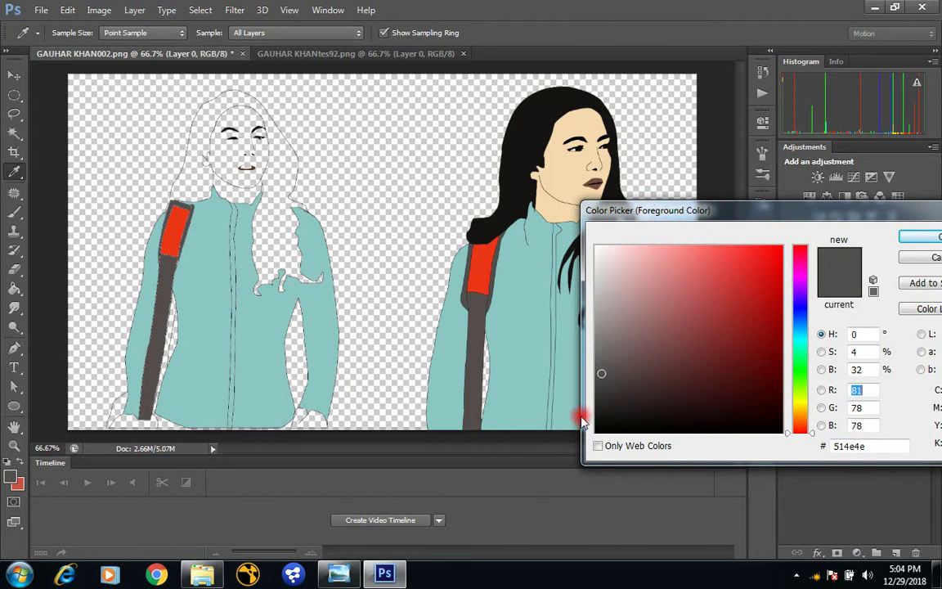
click(606, 407)
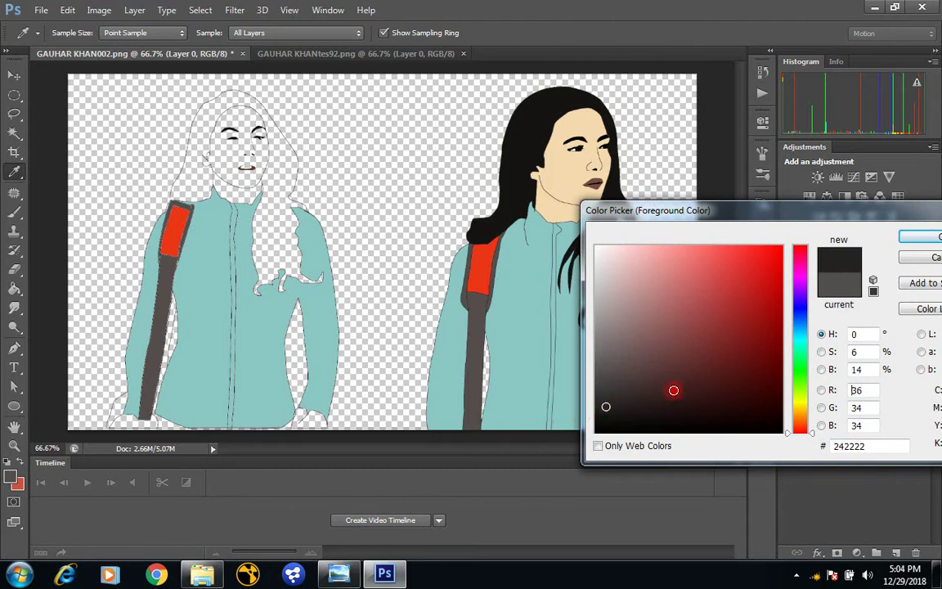
click(921, 238)
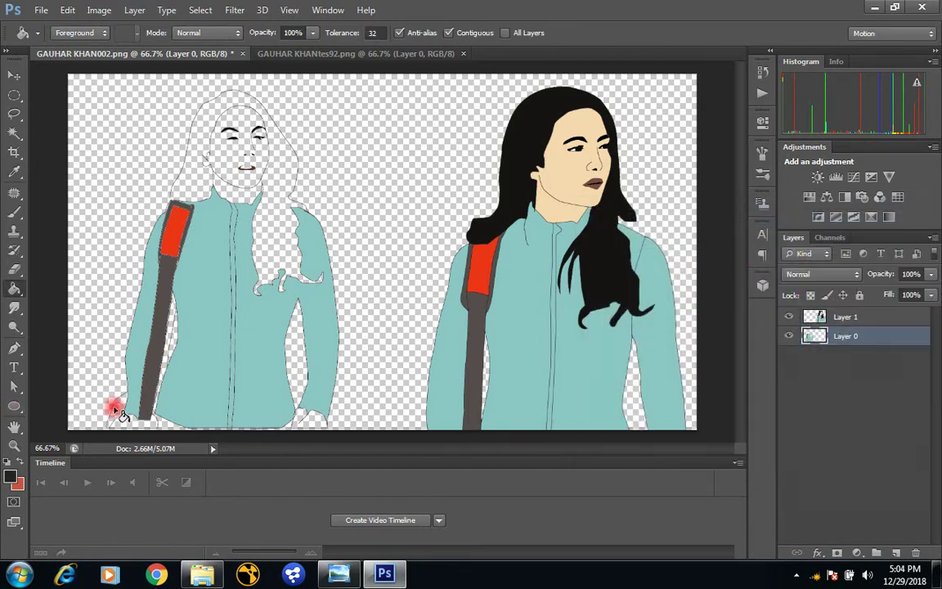
click(118, 409)
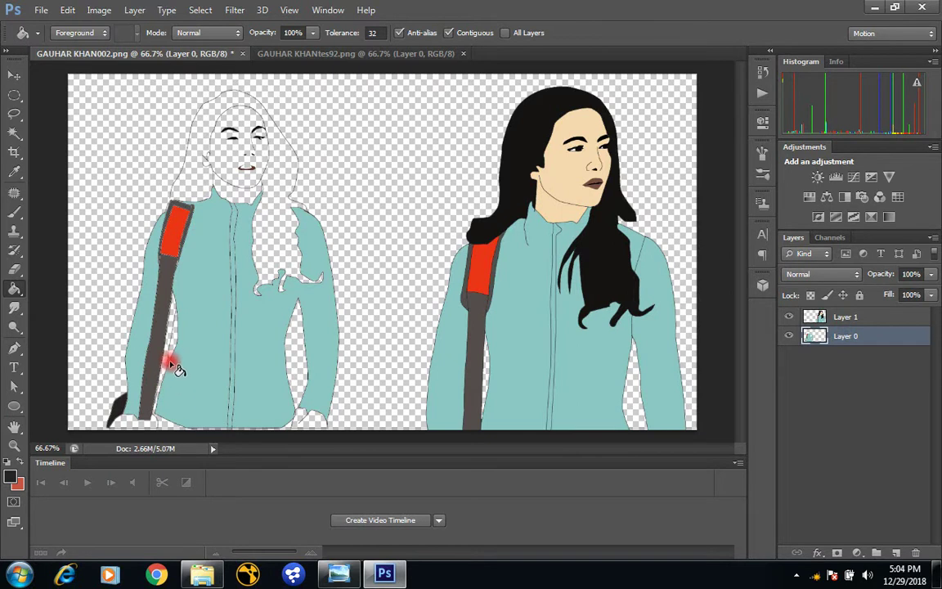
click(165, 363)
click(200, 426)
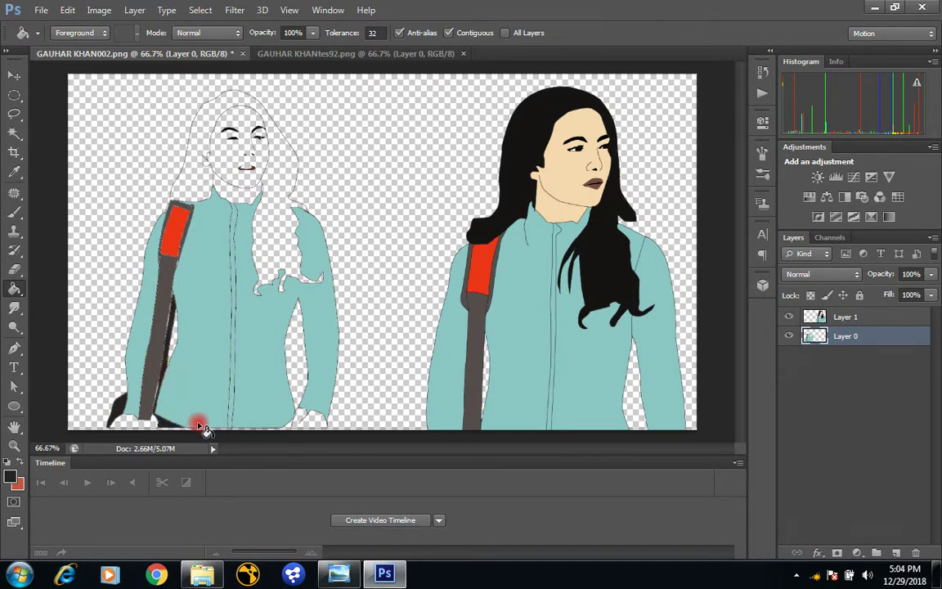
click(215, 434)
- Sample the skin tone from the coloured figure's face and fill the line drawing's face, neck and both hands
click(14, 172)
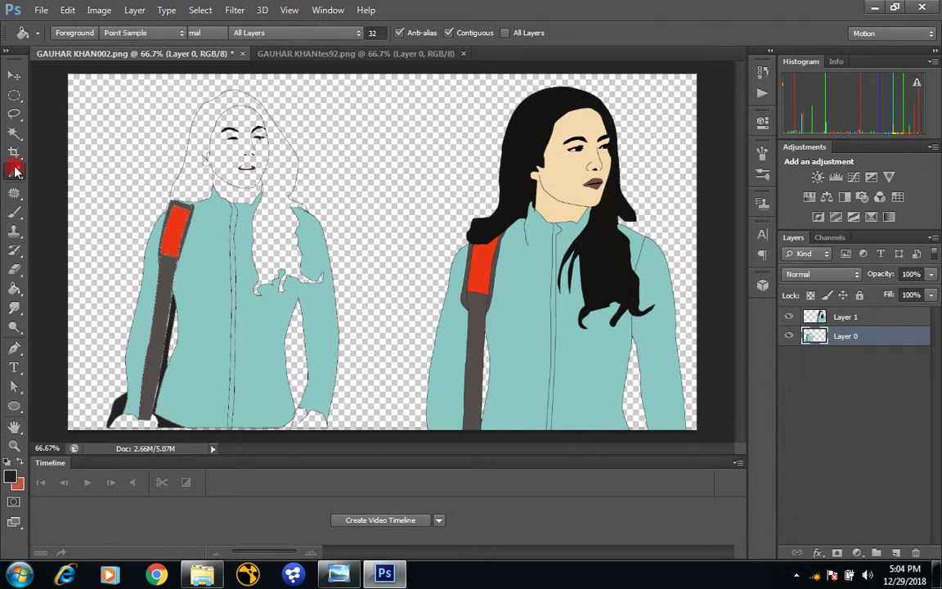
click(565, 172)
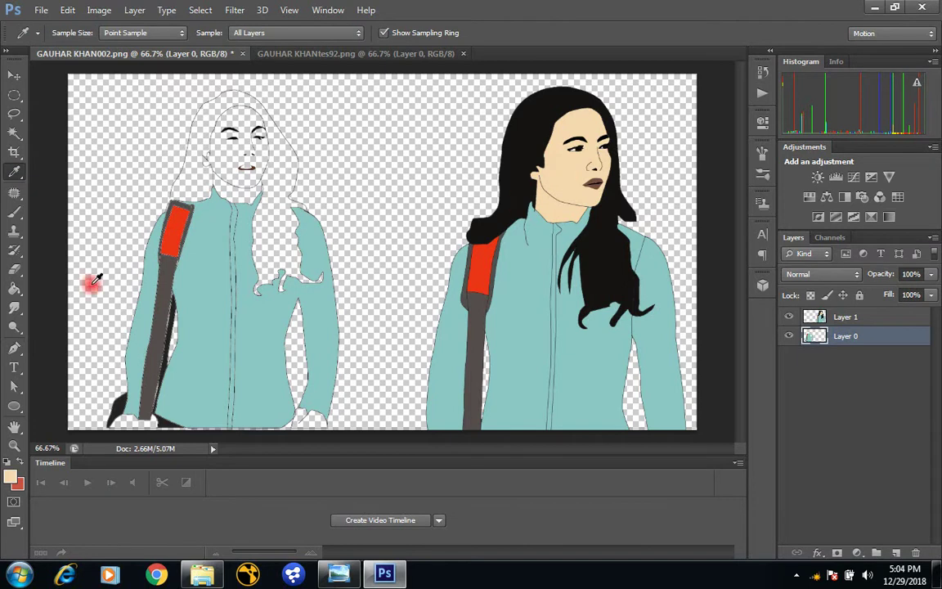
click(14, 287)
click(232, 175)
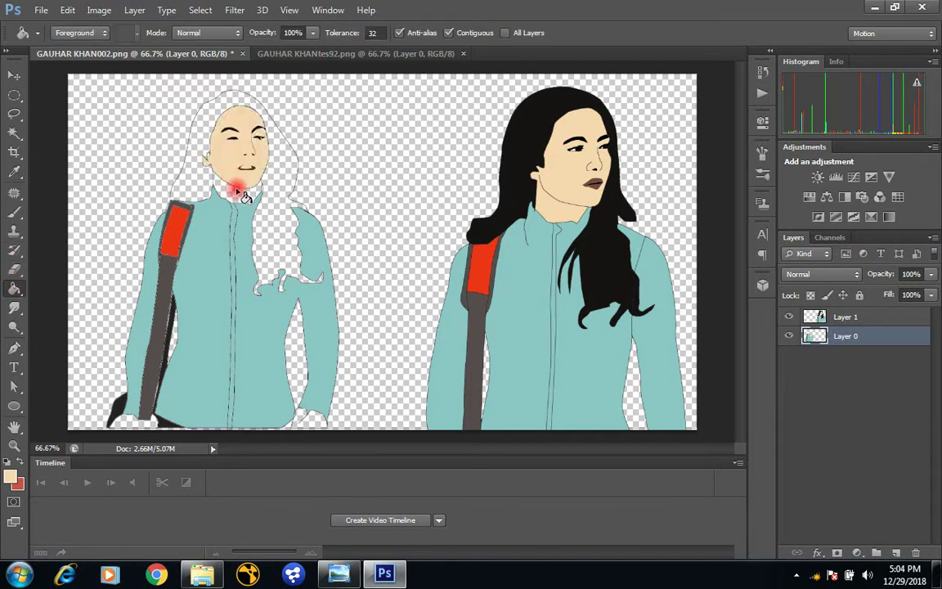
click(312, 429)
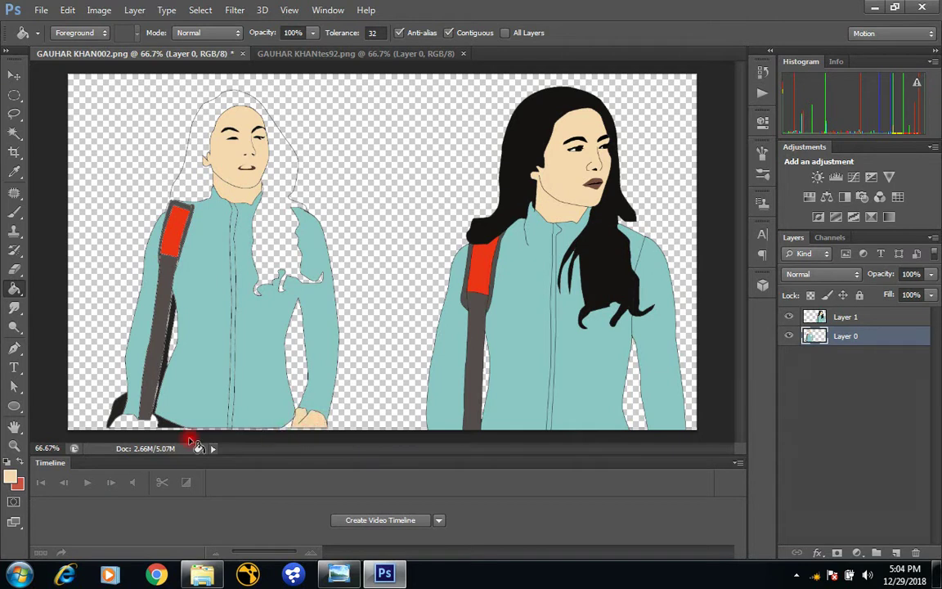
click(138, 422)
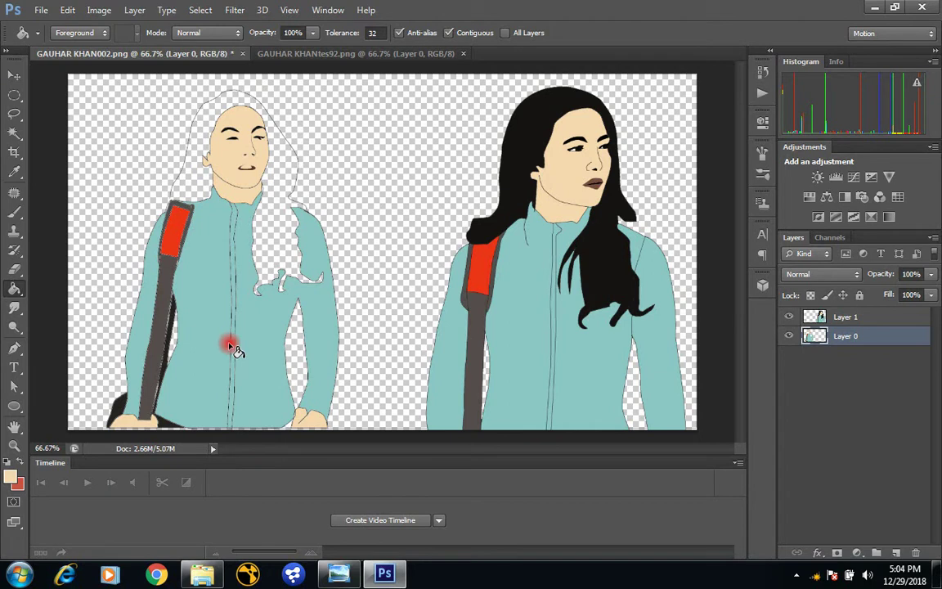
- Draw a short Pen line about 6 by 9 px at the hair outline's end above the strap, with a 0.99 pt black stroke
click(18, 346)
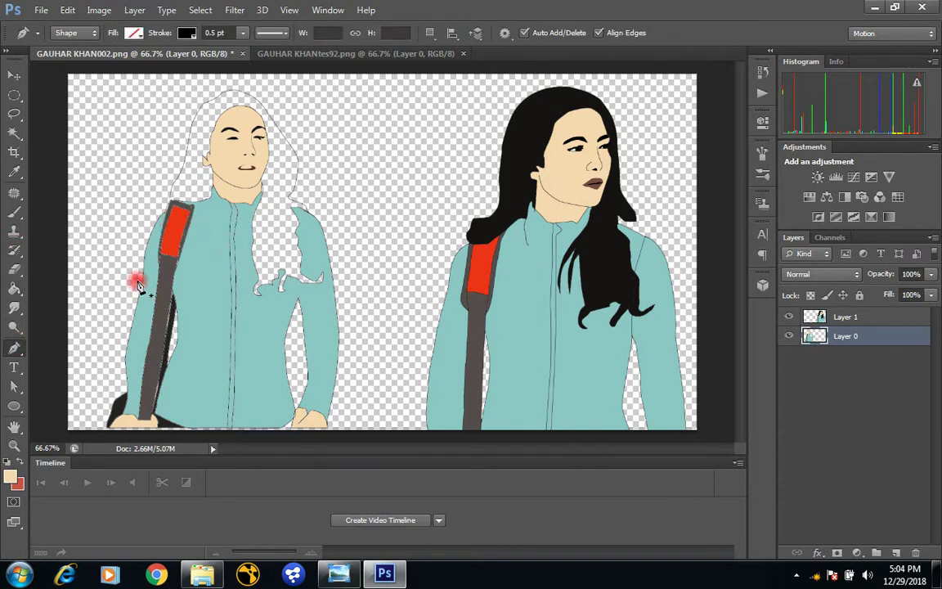
click(172, 207)
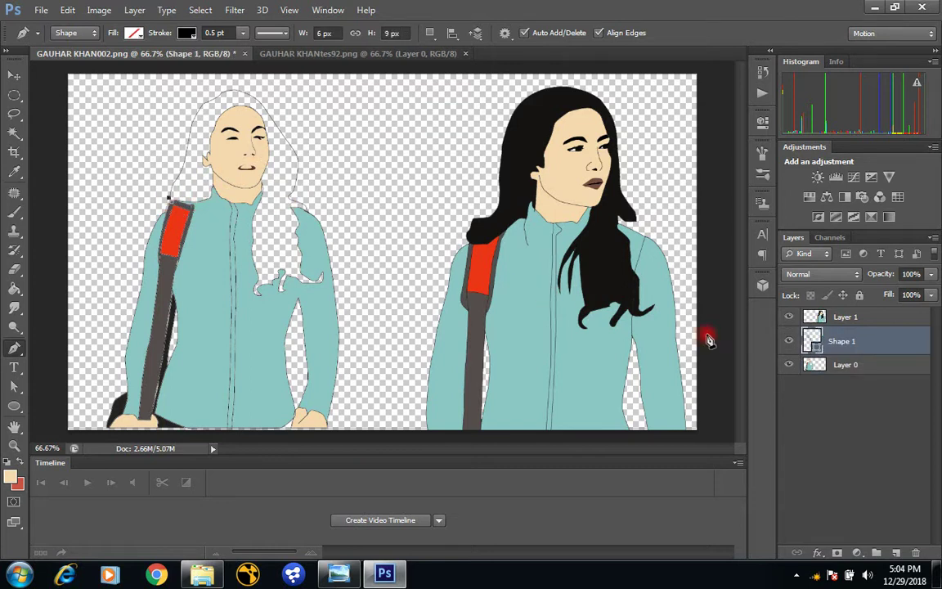
click(243, 34)
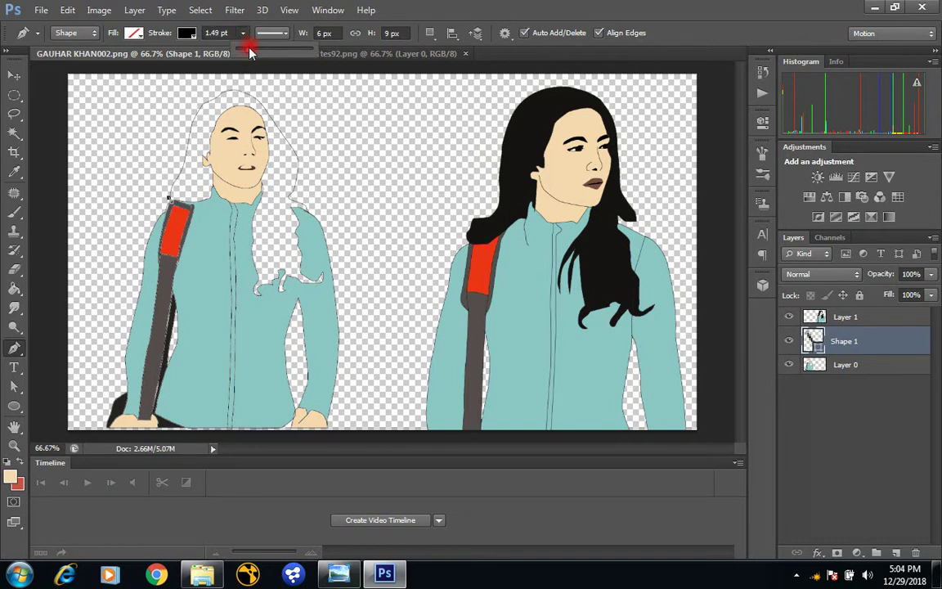
click(249, 53)
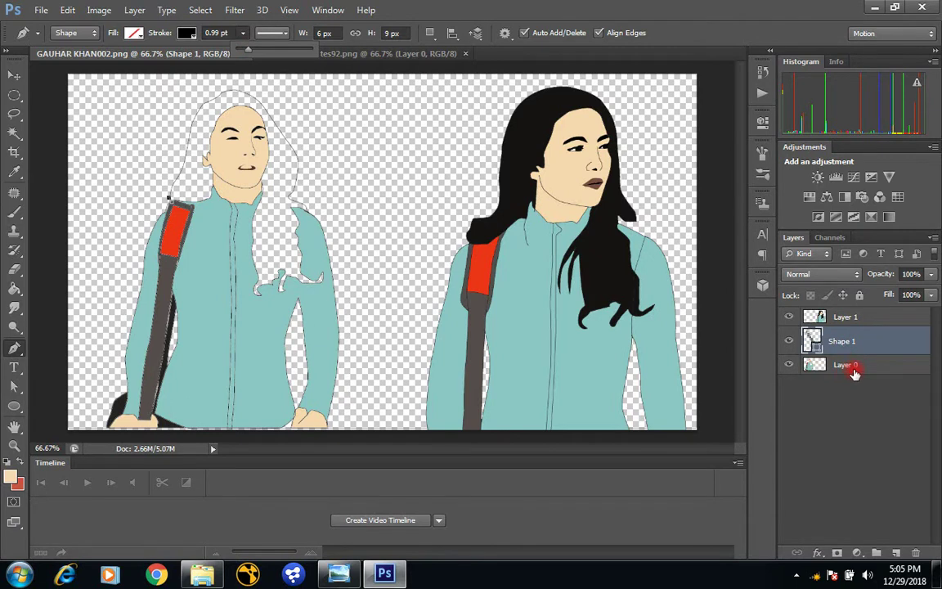
- Hide Layer 1 and save the coloured line drawing as a PNG copy named GAUHAR KHAN002a
click(787, 317)
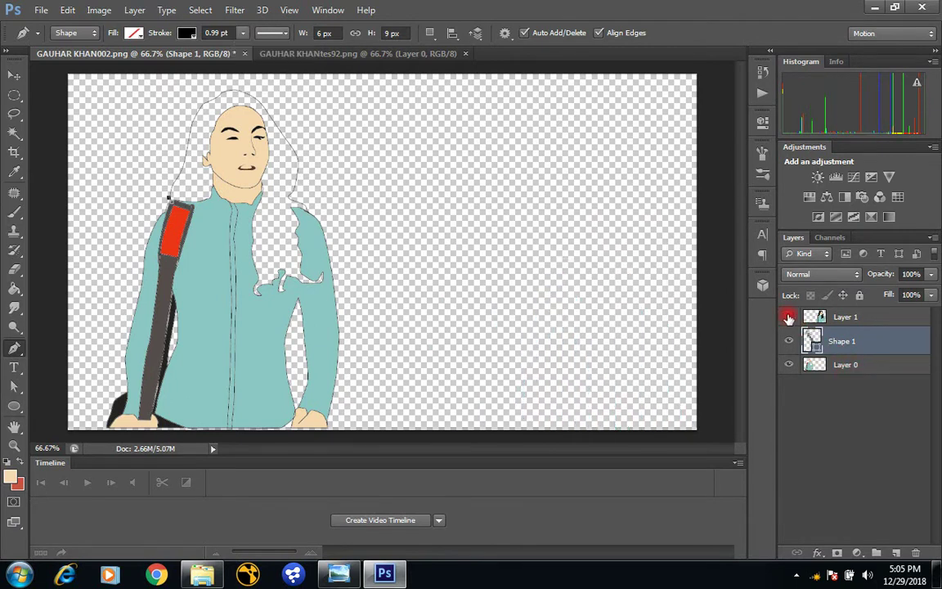
click(45, 10)
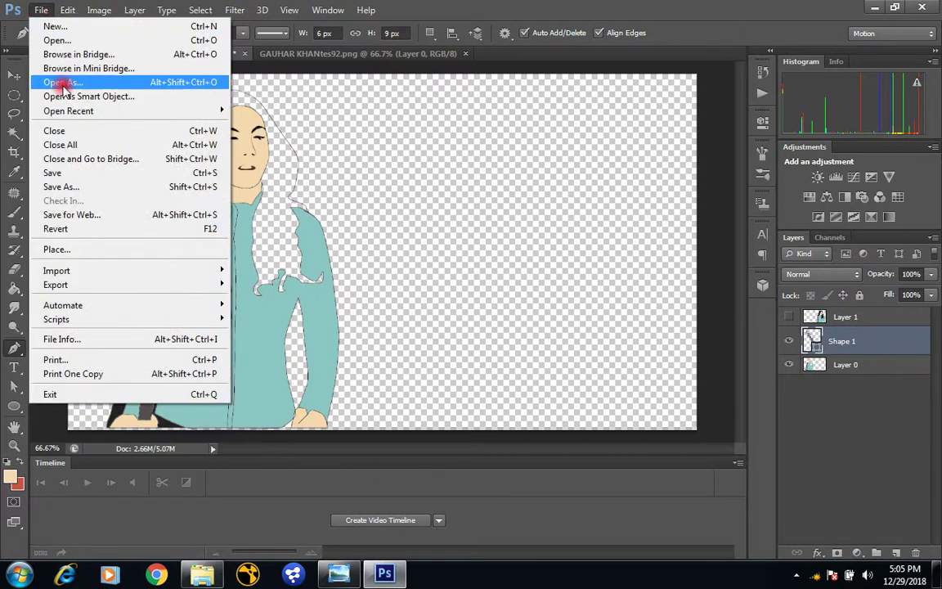
click(62, 186)
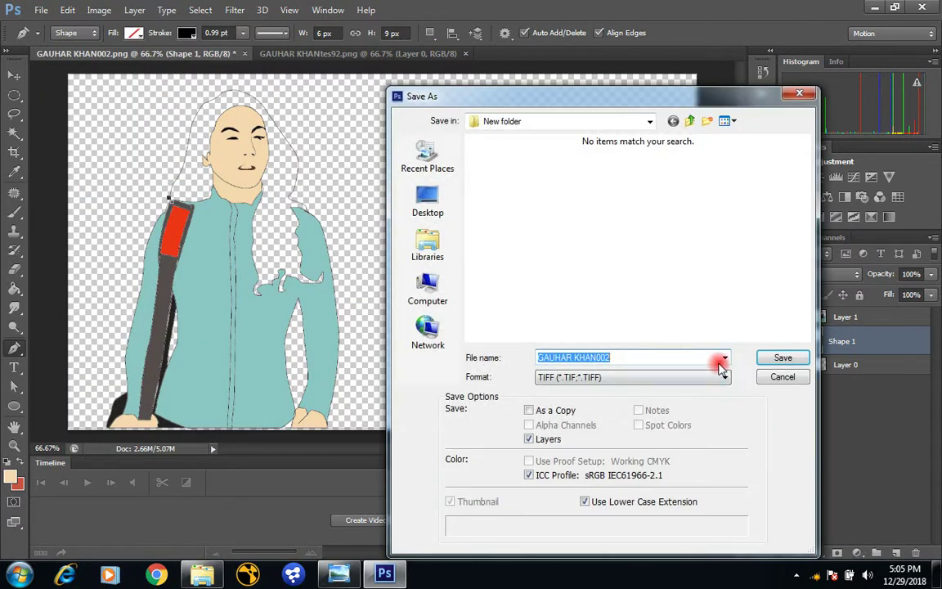
click(614, 356)
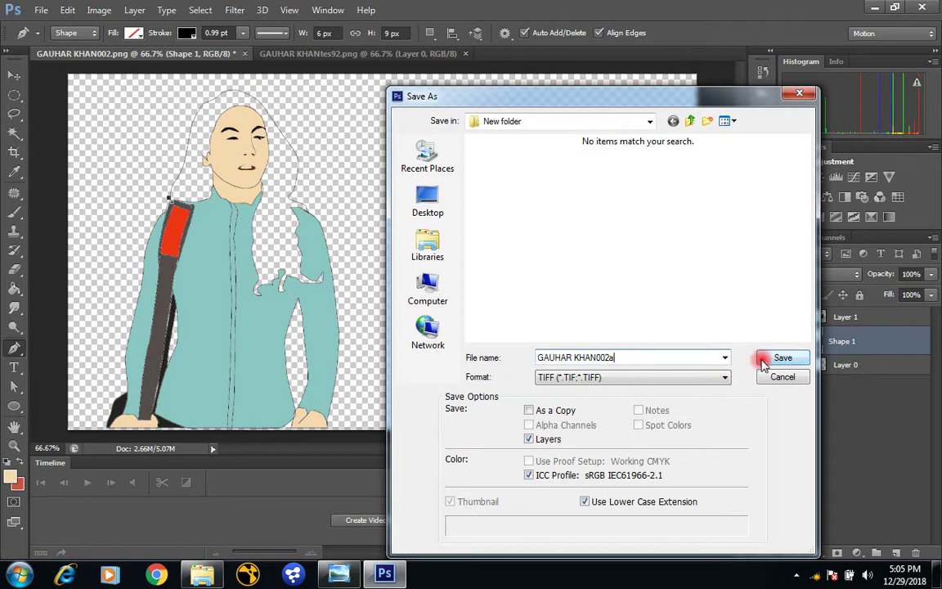
click(720, 377)
click(684, 326)
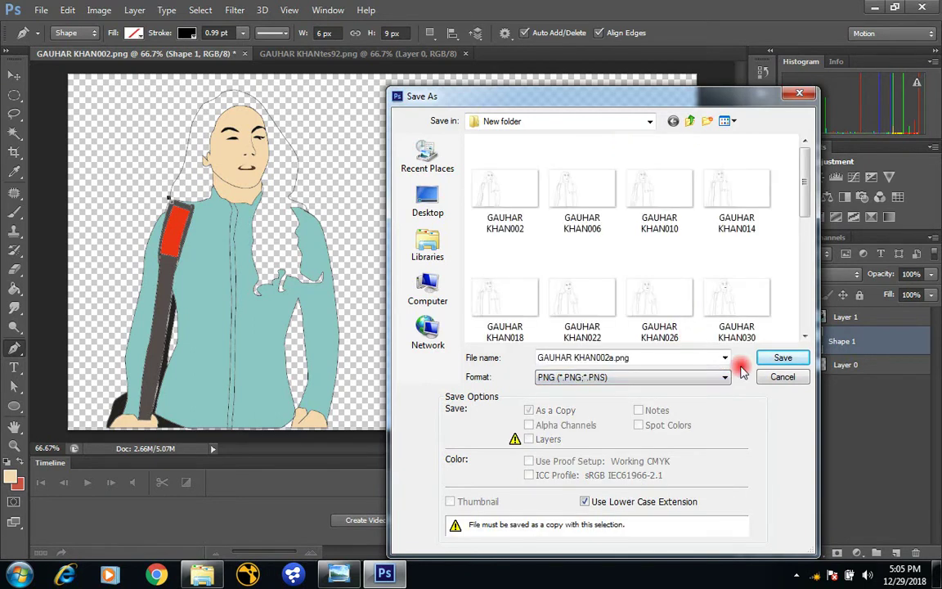
click(785, 359)
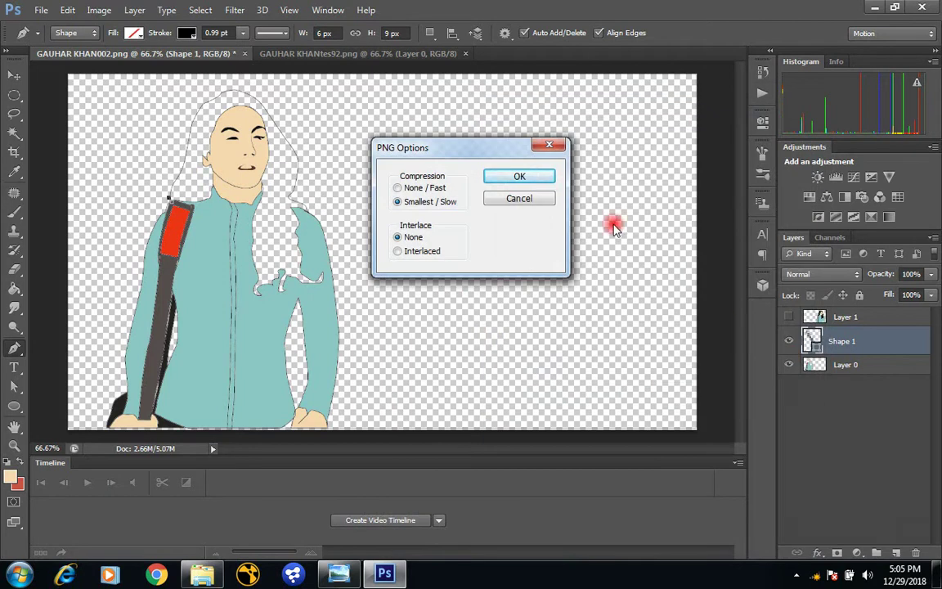
click(540, 180)
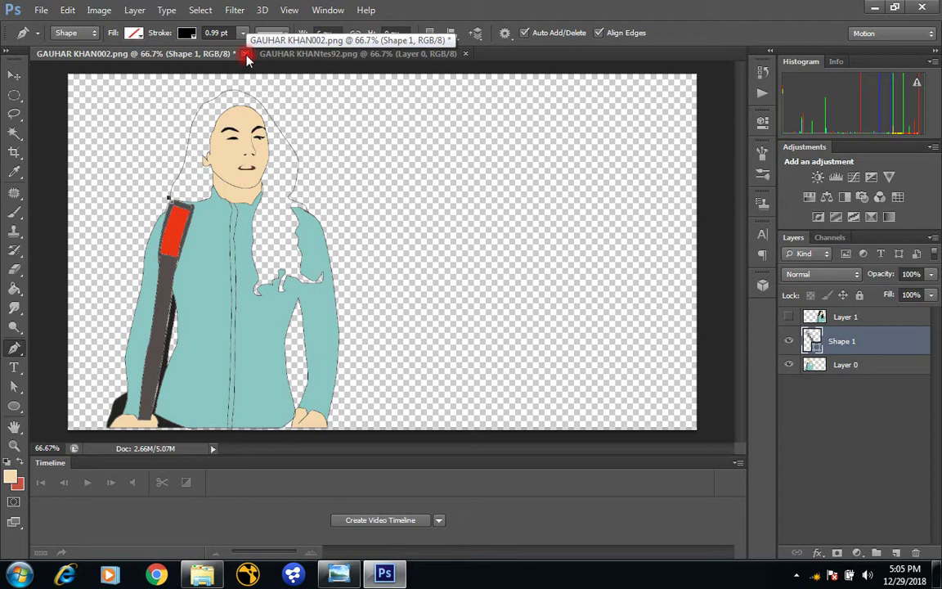
- Open GAUHAR KHAN002a.png and copy its figure into the GAUHAR KHAN002.png document as a new layer
click(41, 9)
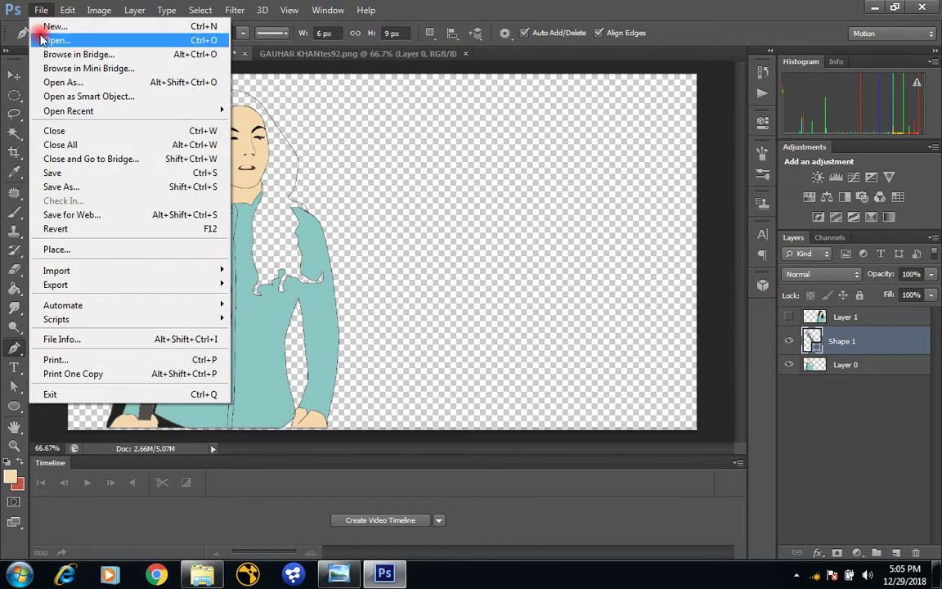
click(45, 36)
click(663, 194)
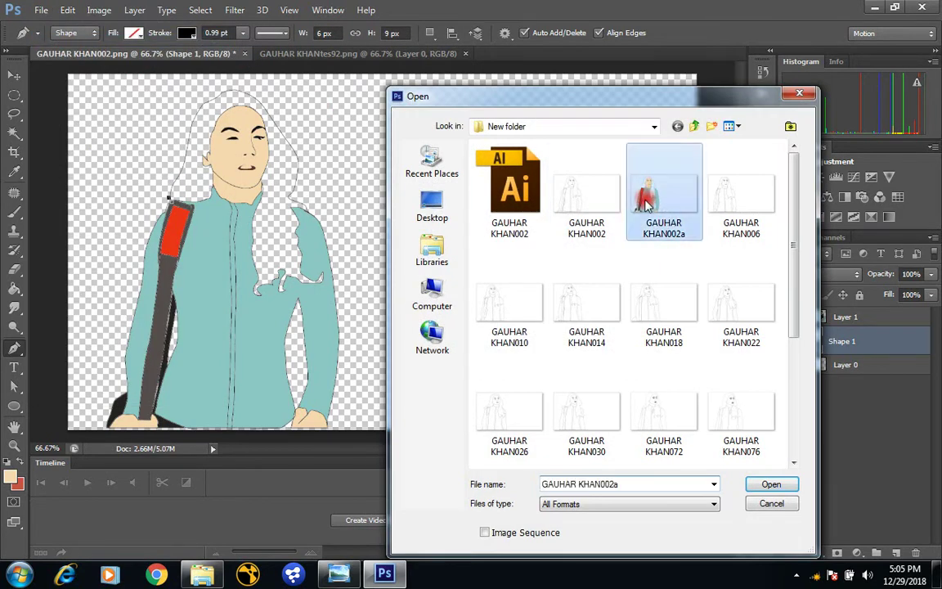
click(771, 484)
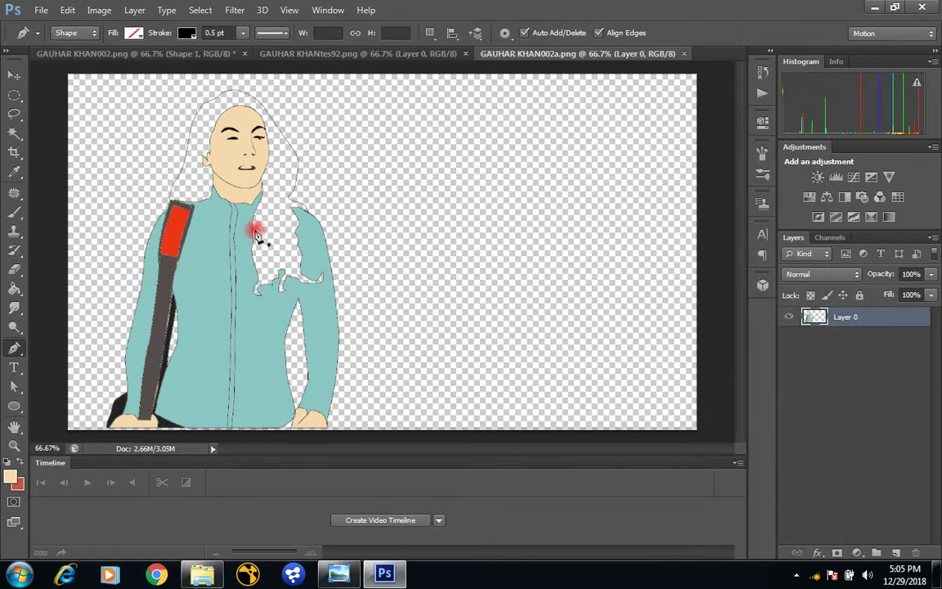
click(15, 76)
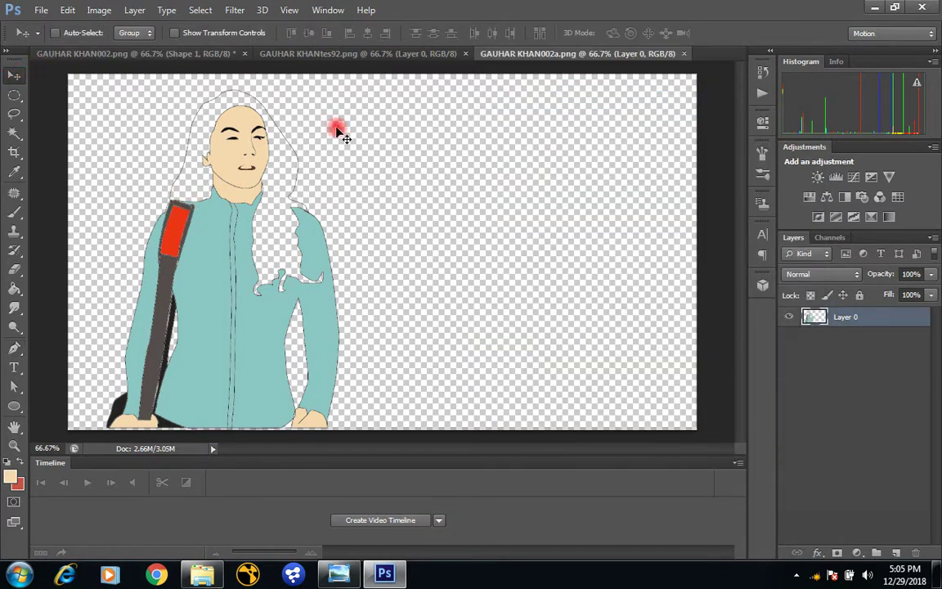
drag(204, 249, 158, 203)
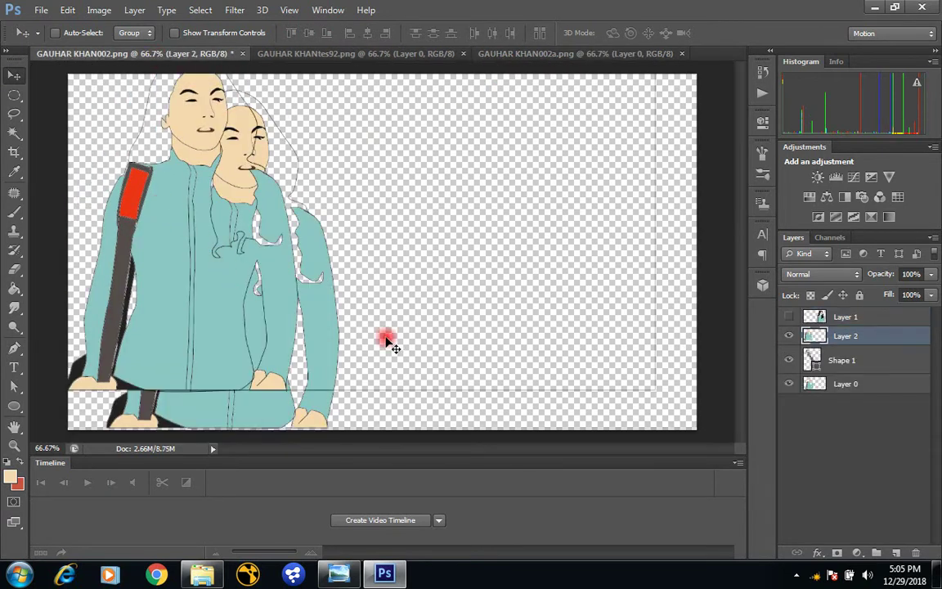
- Nudge Layer 2 down until its figure sits level with the original line drawing underneath
key(Down)
key(Down)
key(Down)
key(Down)
key(Down)
key(Down)
key(Down)
key(Down)
key(Down)
key(Down)
key(Down)
key(Down)
key(Down)
key(Down)
key(Down)
key(Down)
key(Down)
key(Down)
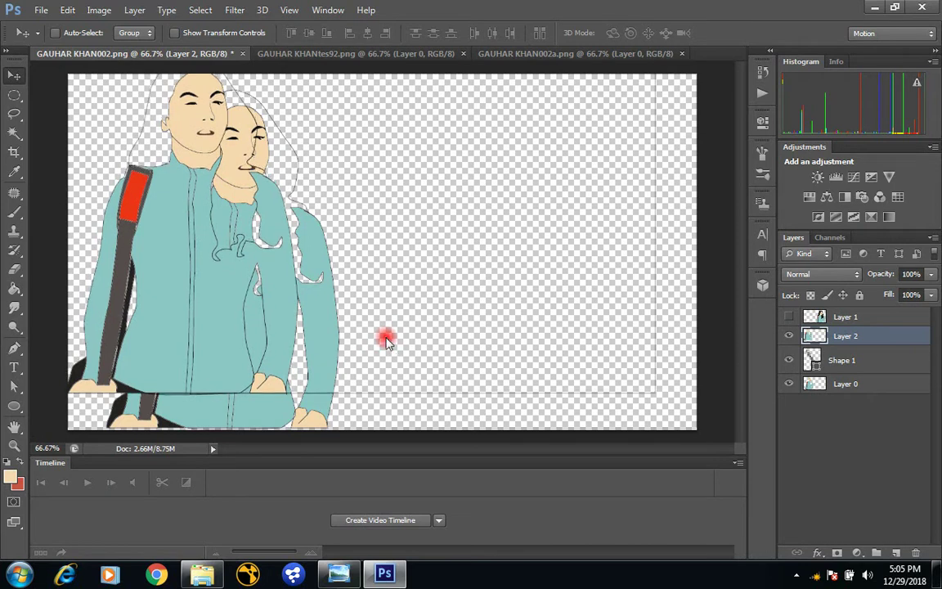
key(Down)
key(Down)
key(Down)
key(Down)
key(Down)
key(Down)
key(Down)
key(Down)
key(Down)
key(Down)
key(Down)
key(Down)
key(Down)
key(Down)
key(Down)
key(Down)
key(Down)
key(Down)
key(Down)
key(Down)
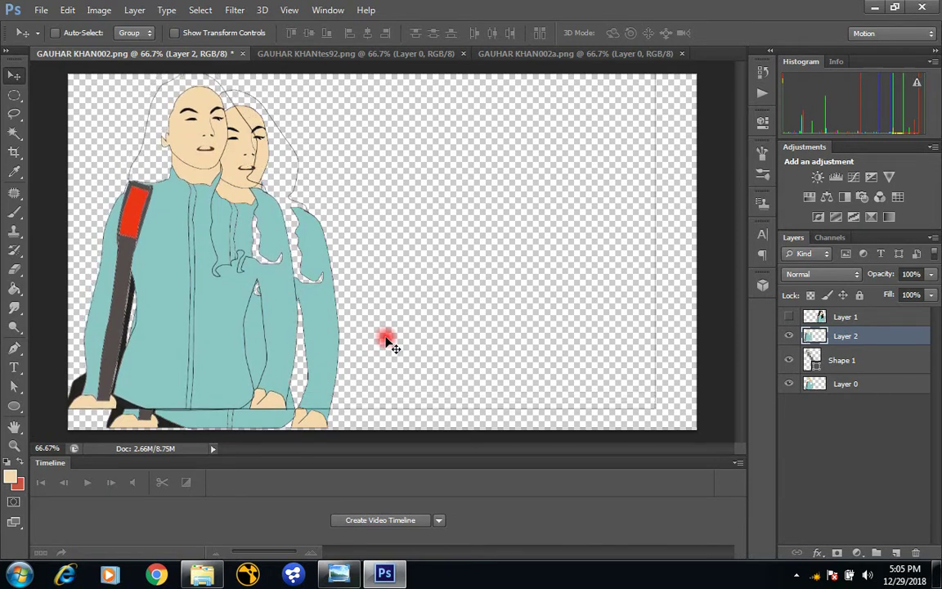
key(Down)
key(Down)
key(Down)
key(Down)
key(Down)
key(Down)
key(Down)
key(Down)
key(Down)
key(Down)
key(Down)
key(Down)
key(Down)
key(Down)
key(Down)
key(Down)
key(Down)
key(Down)
key(Down)
key(Down)
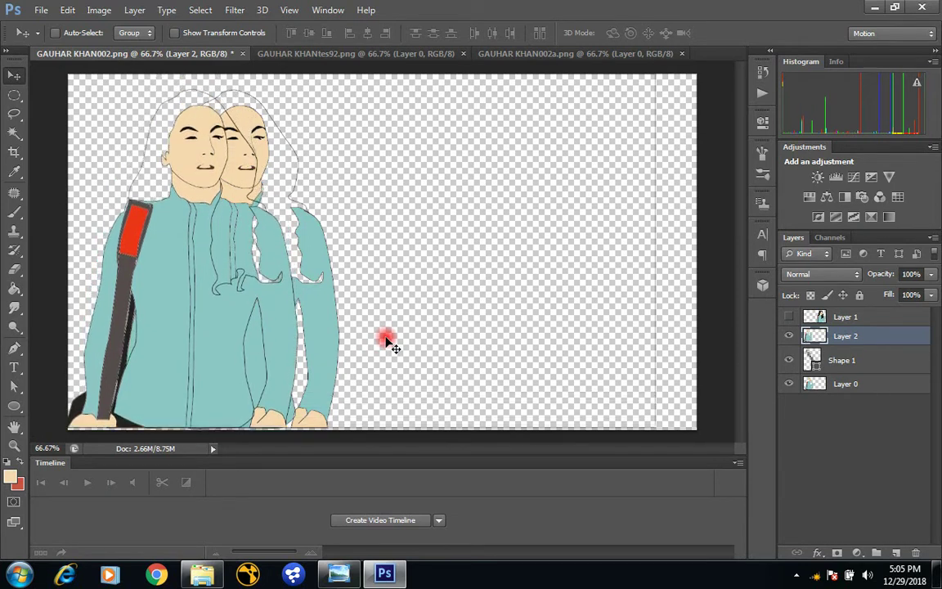
- Nudge Layer 2 sideways and fine-tune its position until its outlines coincide with the original figure underneath
key(Right)
key(Right)
key(Right)
key(Right)
key(Right)
key(Right)
key(Right)
key(Right)
key(Right)
key(Right)
key(Right)
key(Right)
key(Right)
key(Right)
key(Right)
key(Right)
key(Right)
key(Right)
key(Right)
key(Right)
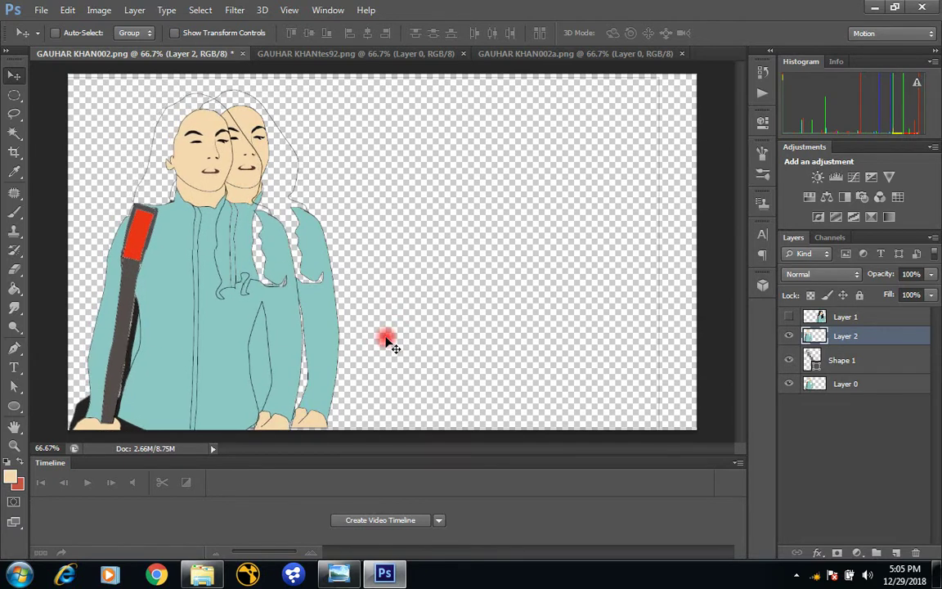
key(Right)
key(Right)
key(Right)
key(Right)
key(Right)
key(Right)
key(Right)
key(Right)
key(Right)
key(Right)
key(Right)
key(Right)
key(Right)
key(Right)
key(Right)
key(Right)
key(Right)
key(Right)
key(Right)
key(Right)
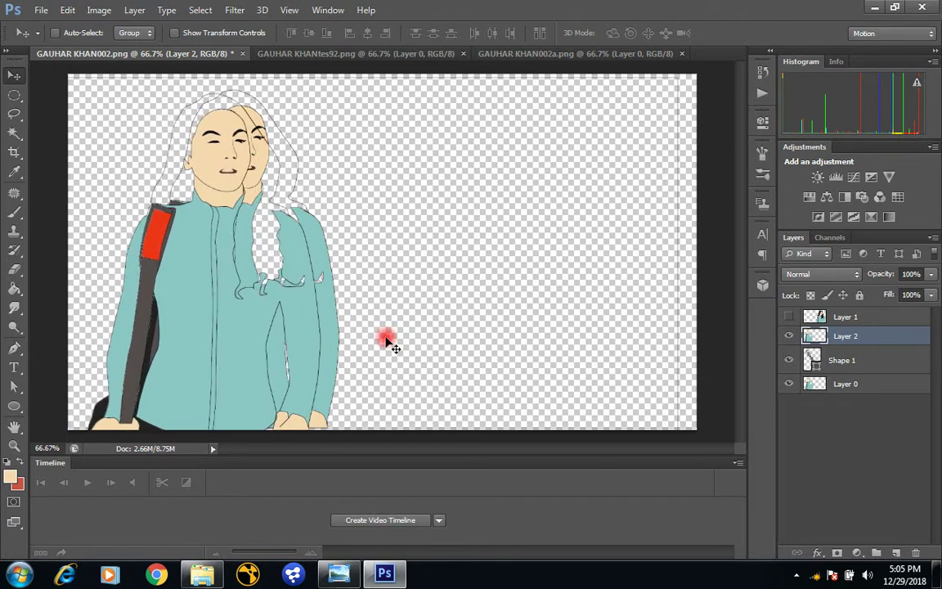
key(Right)
key(Right)
key(Right)
key(Right)
key(Right)
key(Right)
key(Right)
key(Right)
key(Right)
key(Right)
key(Right)
key(Right)
key(Right)
key(Right)
key(Right)
key(Right)
key(Right)
key(Right)
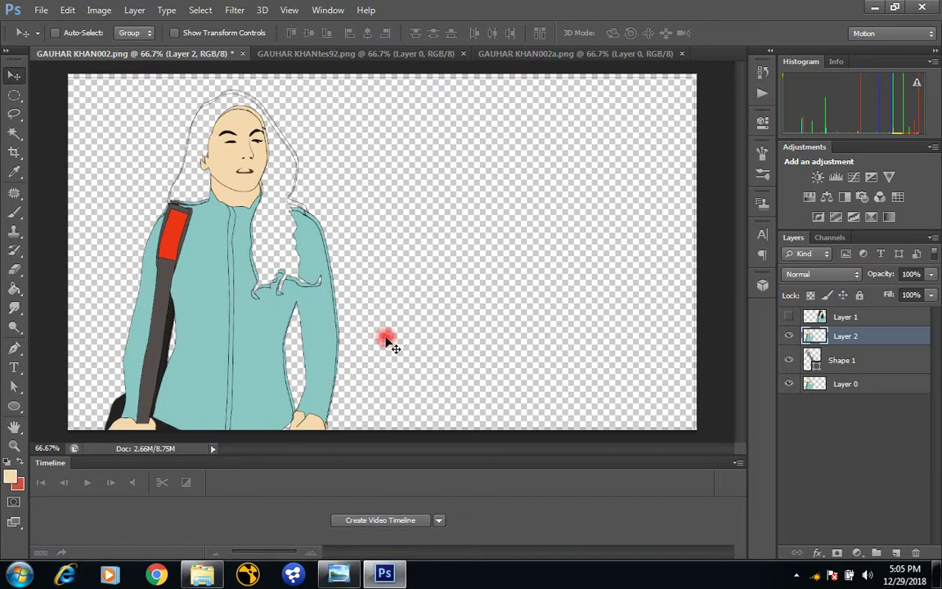
key(Right)
key(Right)
key(Right)
key(Right)
key(Right)
key(Right)
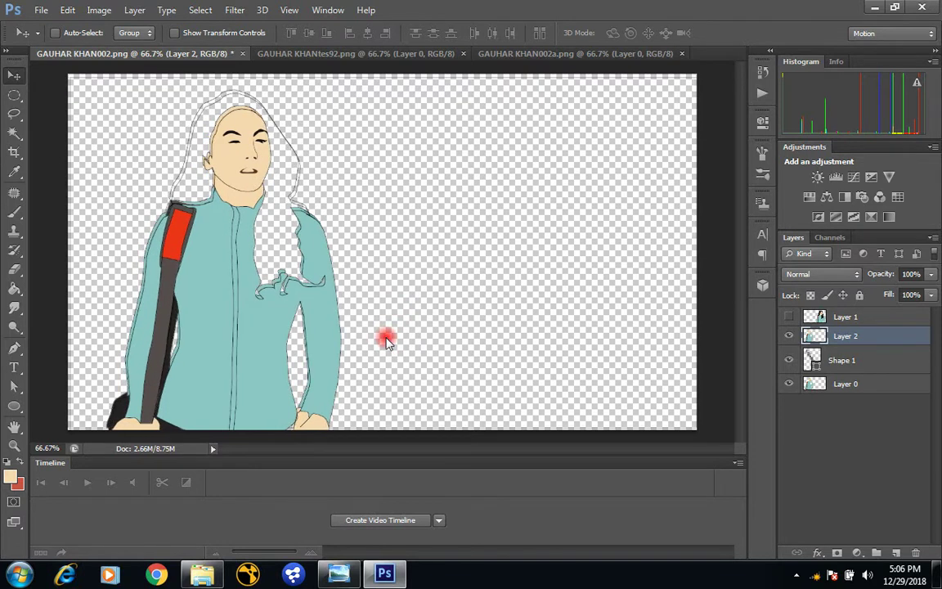
key(Right)
key(Right)
key(Right)
key(Right)
key(Right)
key(Right)
key(Right)
key(Right)
key(Right)
key(Right)
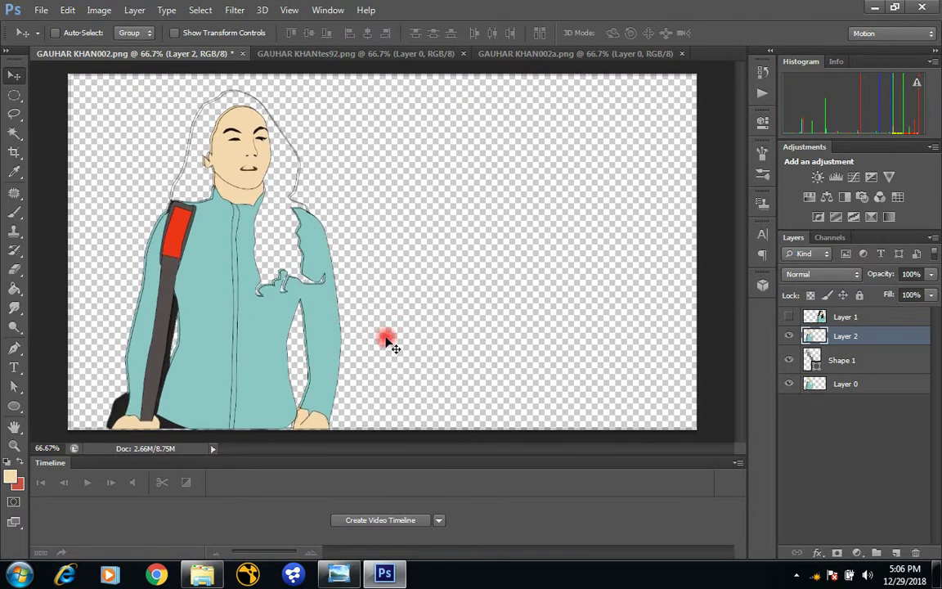
key(Left)
key(Left)
key(Left)
key(Left)
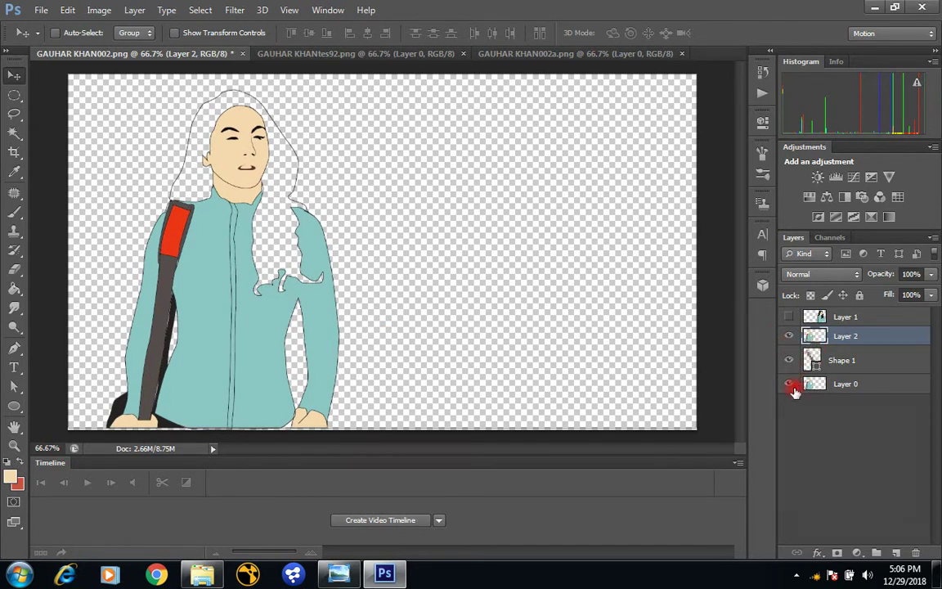
- Hide Layer 0 and Shape 1, and show Layer 1 with the coloured reference figure
drag(787, 383, 790, 370)
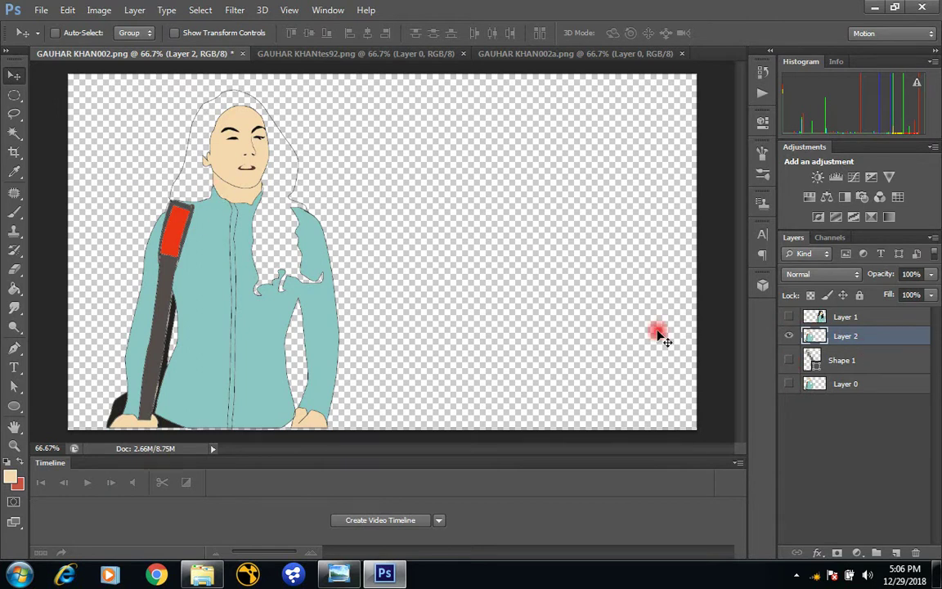
click(787, 317)
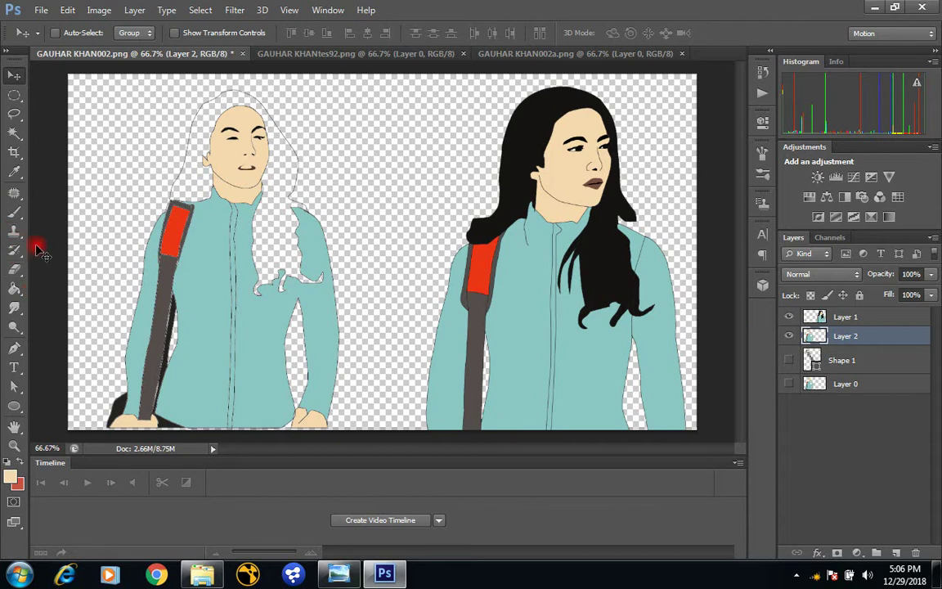
- Sample the black hair colour from the reference figure and fill the hair area of the figure on Layer 2
click(13, 174)
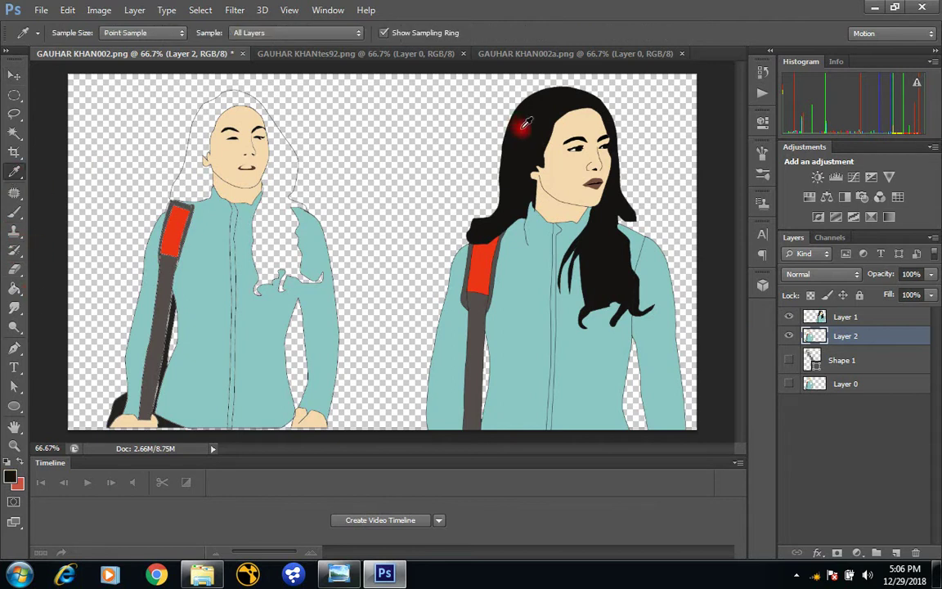
click(13, 291)
click(275, 207)
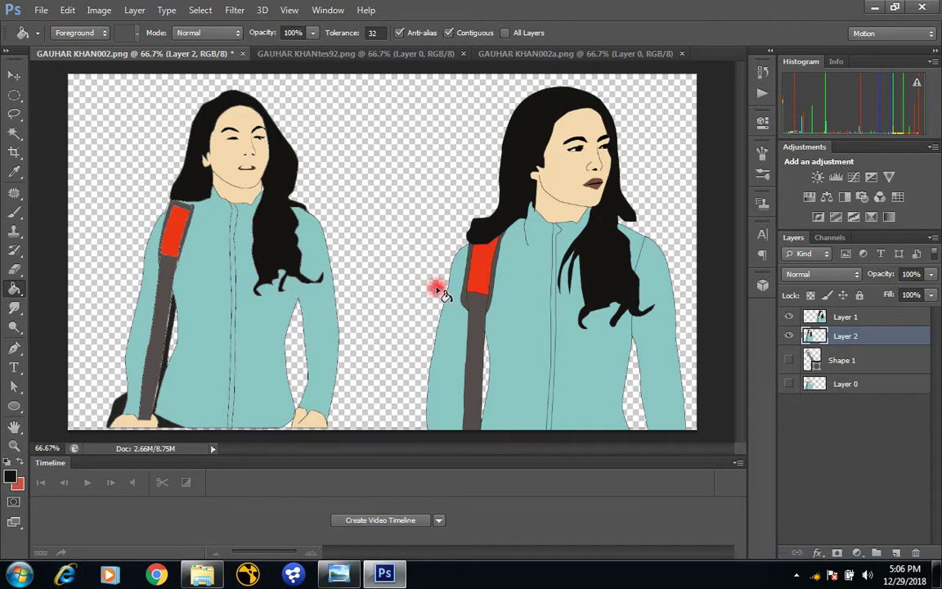
- Try to save the document as a PNG copy, replacing the existing GAUHAR KHAN002a file
click(41, 12)
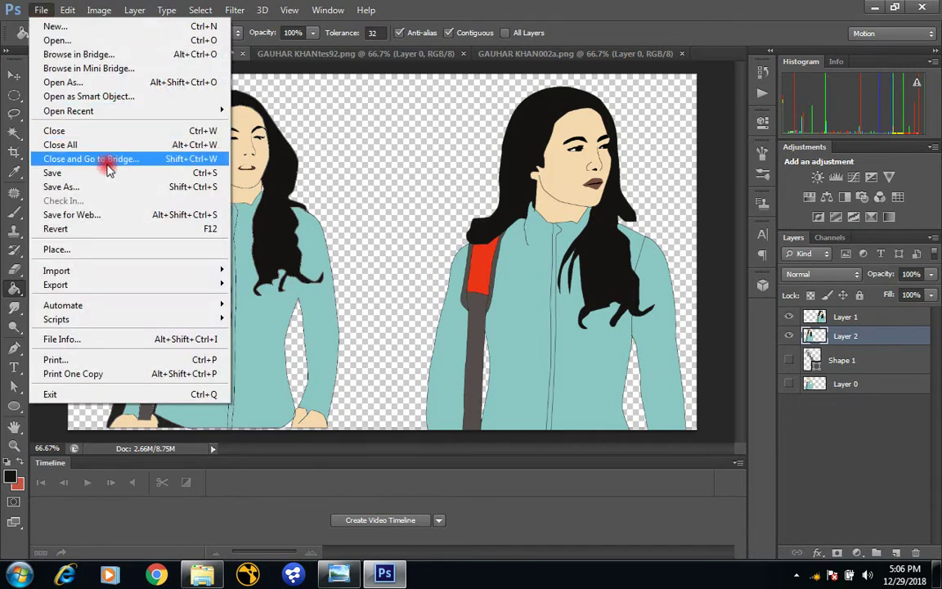
click(103, 186)
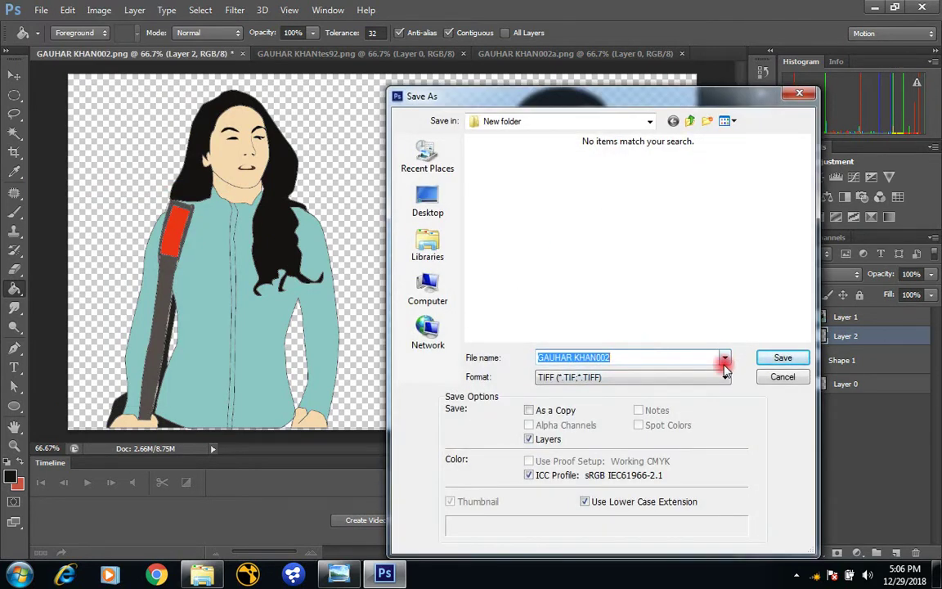
click(664, 377)
click(658, 326)
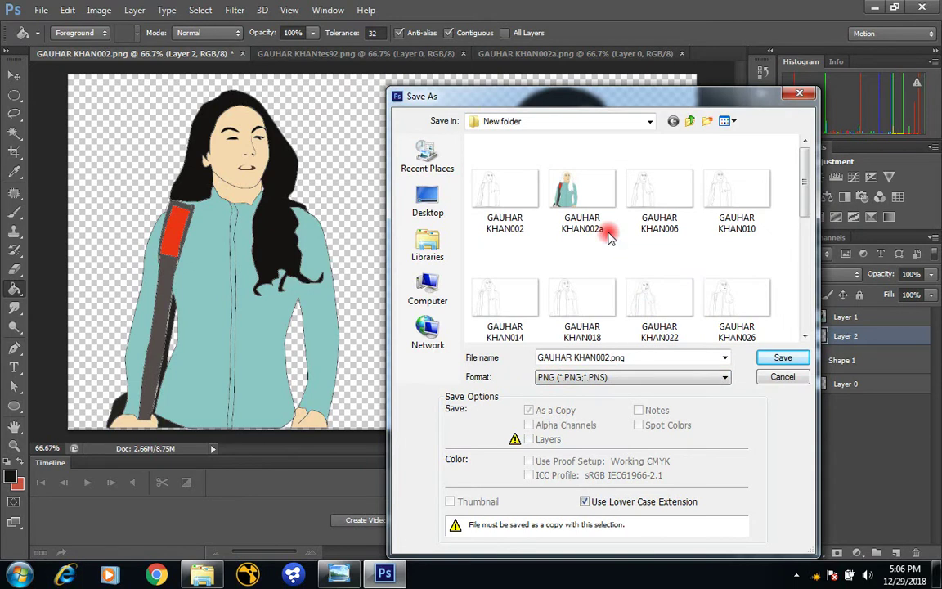
click(585, 199)
click(779, 359)
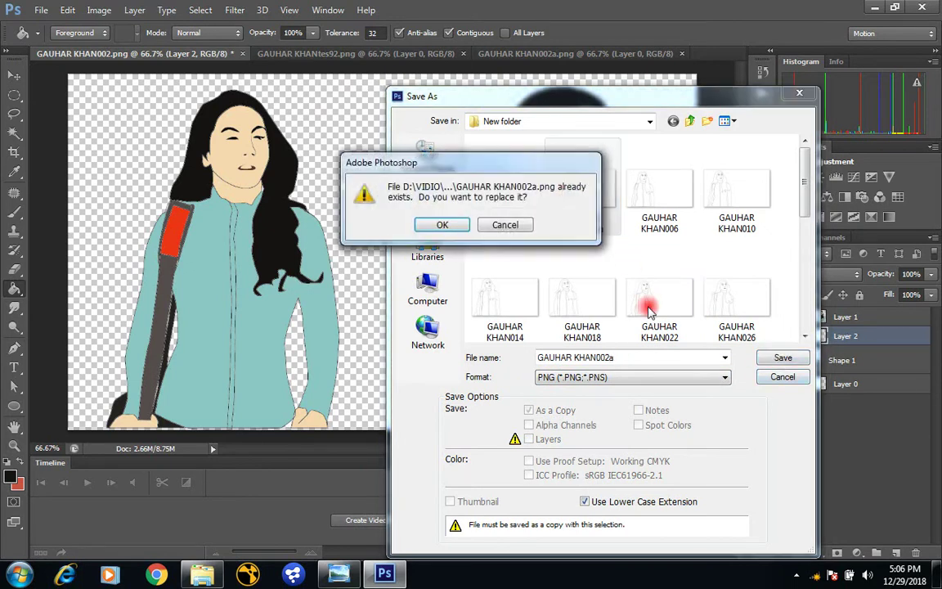
click(458, 226)
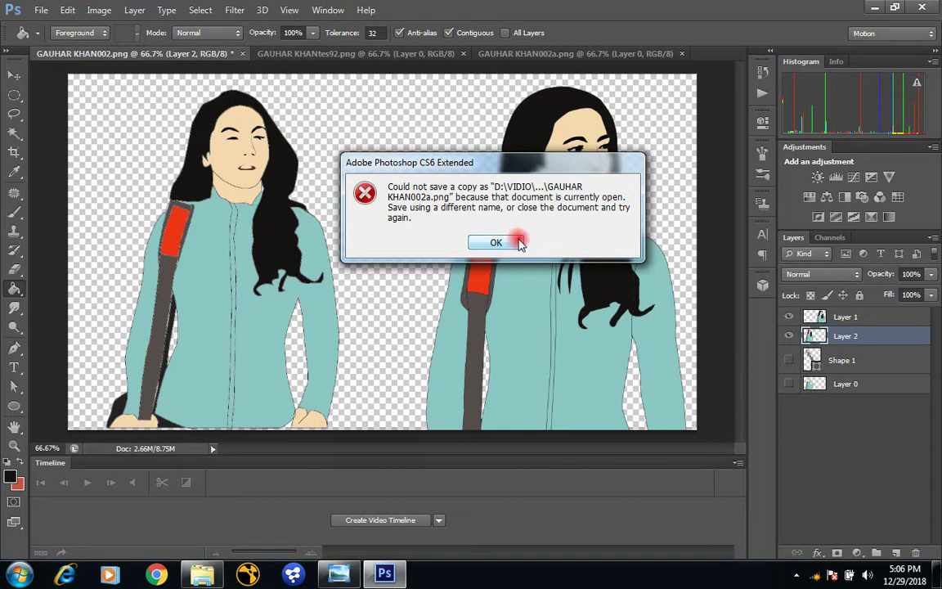
click(519, 247)
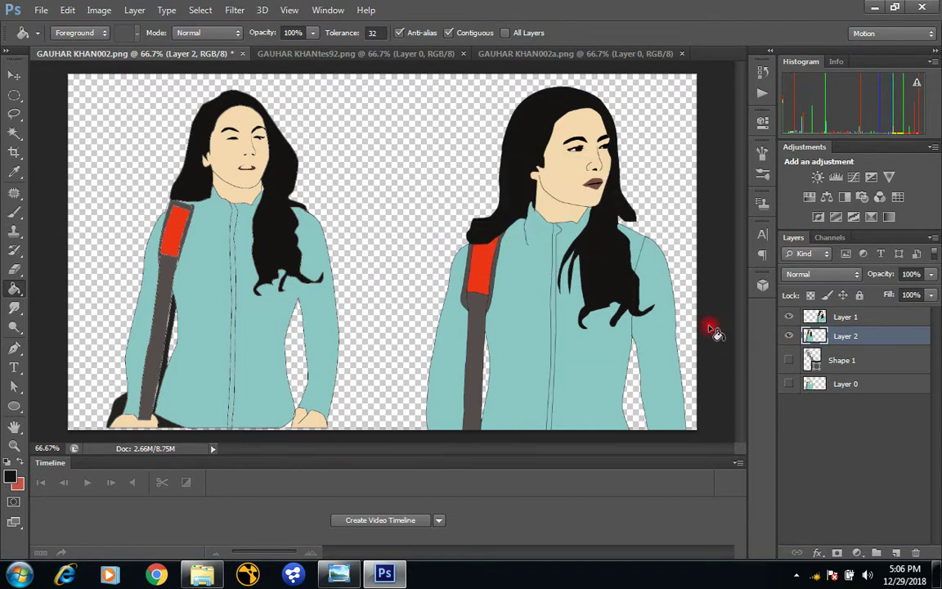
click(420, 57)
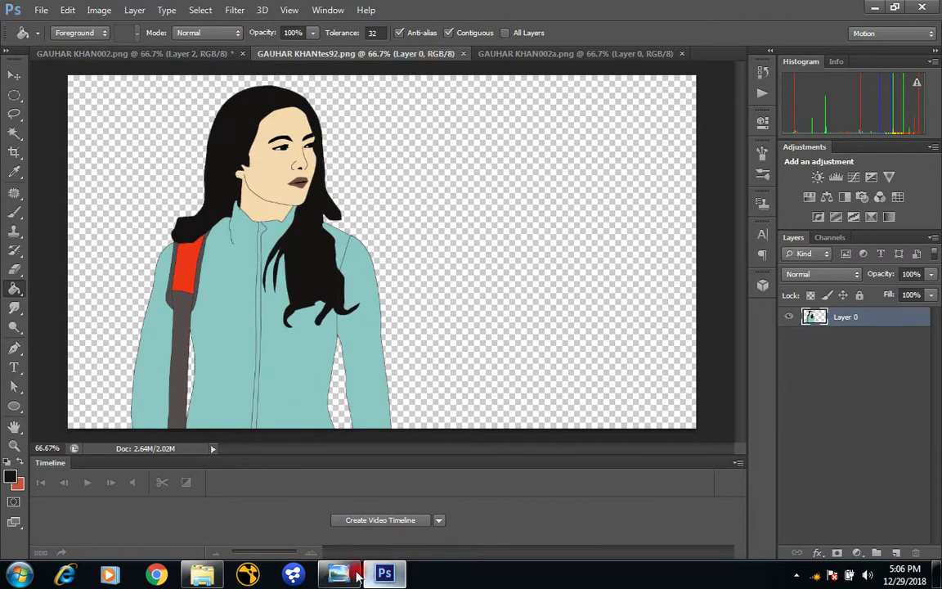
click(203, 576)
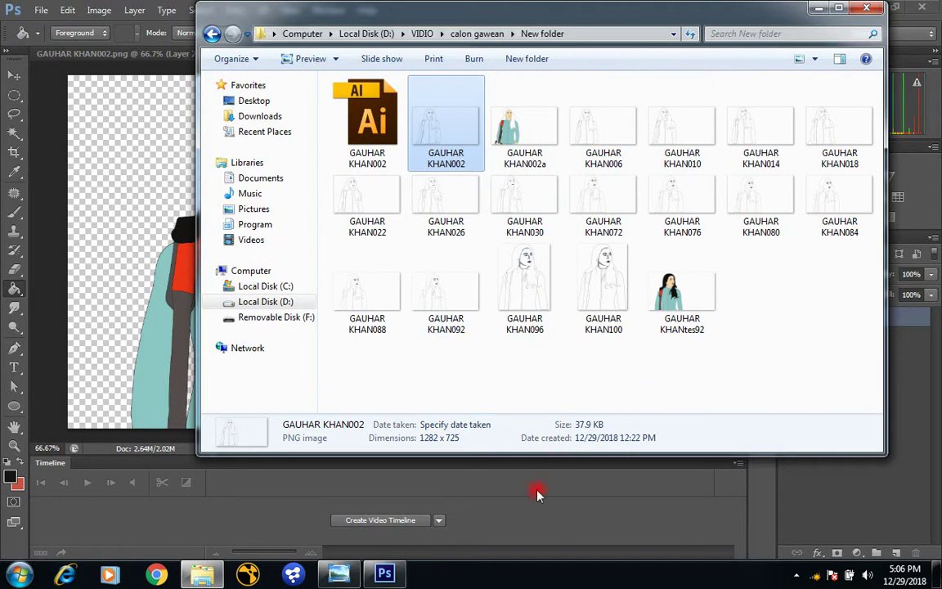
click(386, 568)
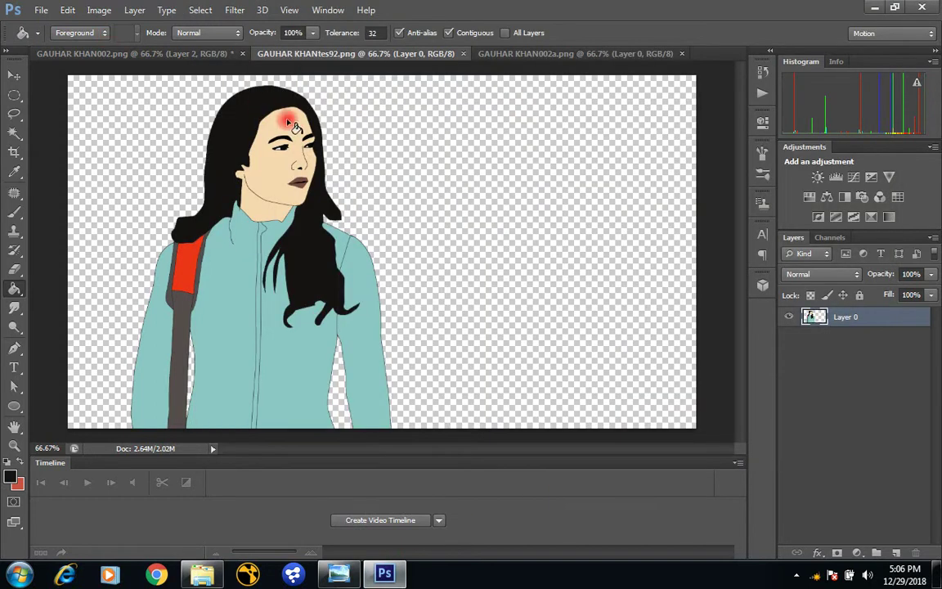
click(152, 52)
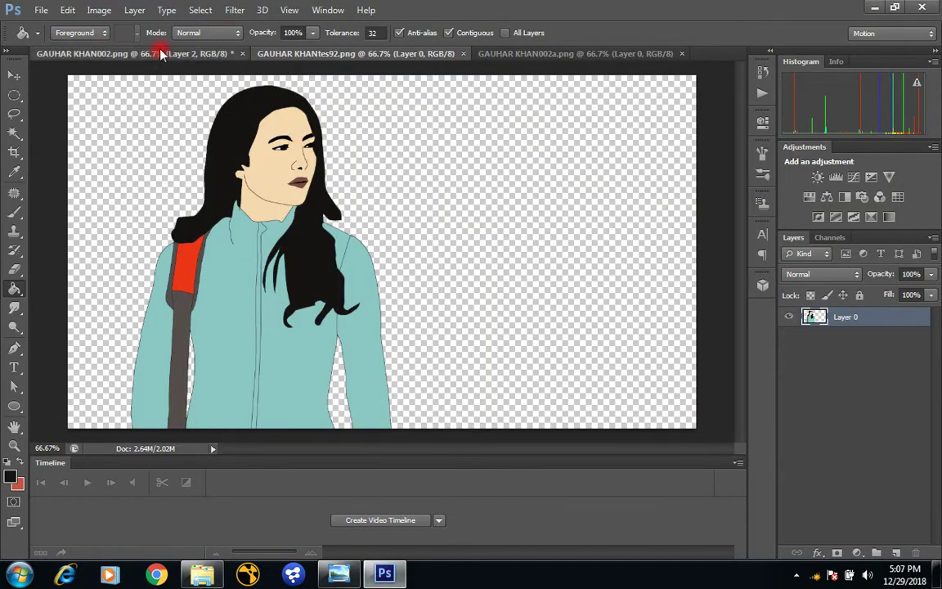
- Hide Layer 1 and try to save the figure as a PNG copy over the existing GAUHAR KHAN002a file
click(789, 317)
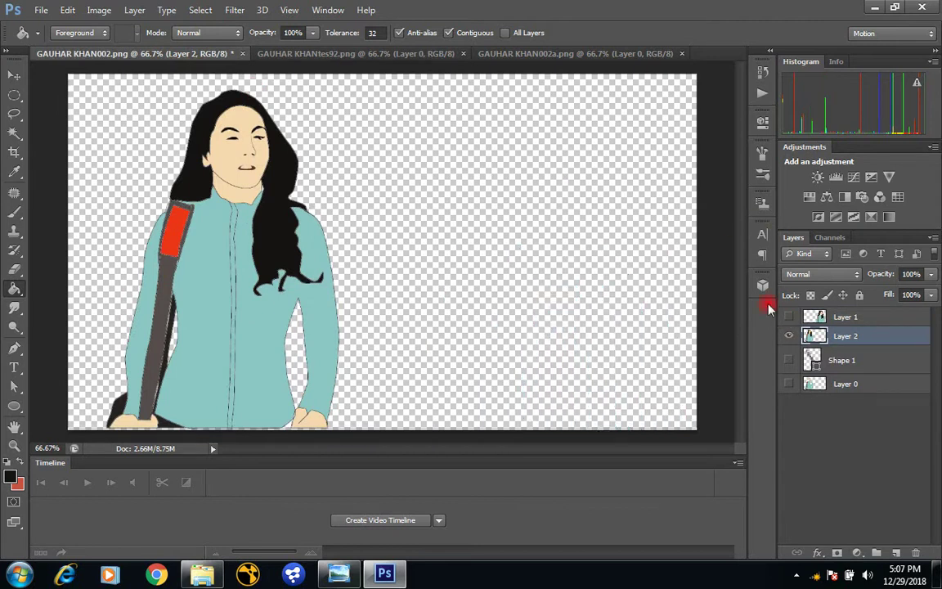
click(41, 11)
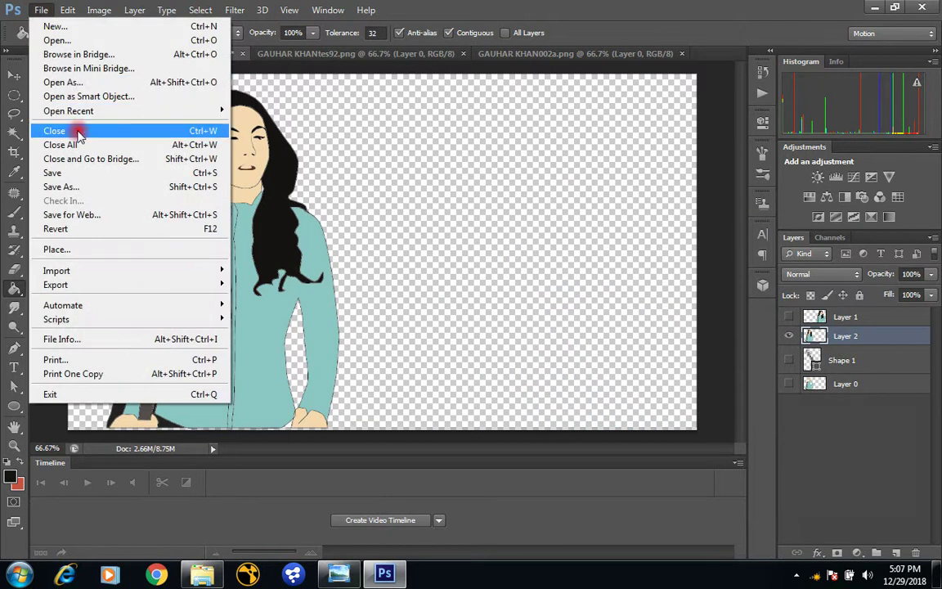
click(74, 187)
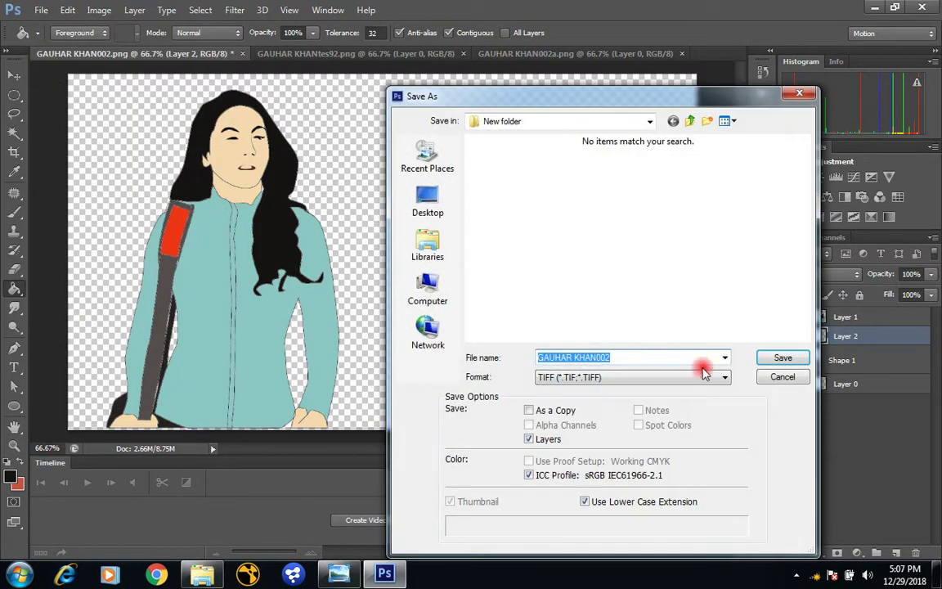
click(654, 377)
click(655, 325)
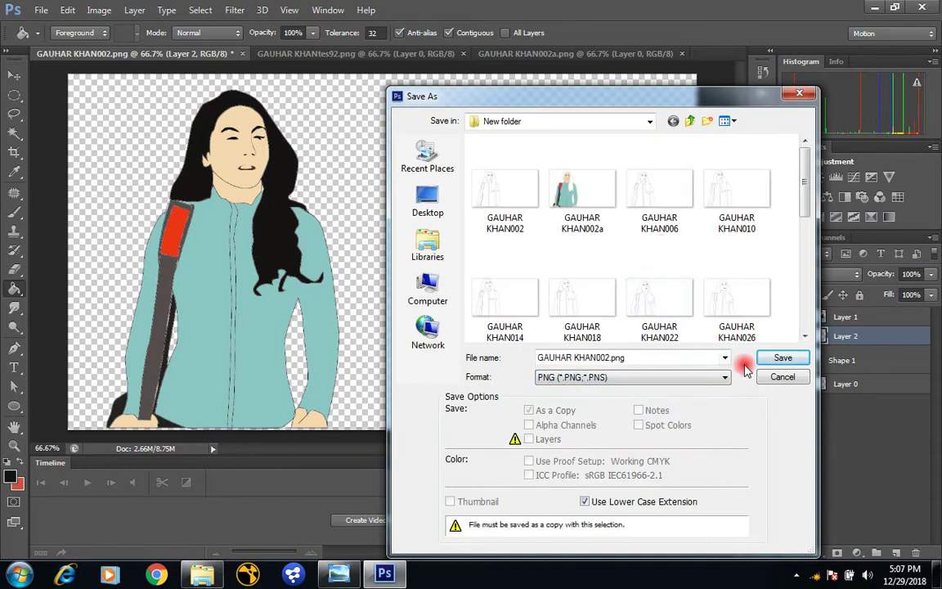
click(609, 211)
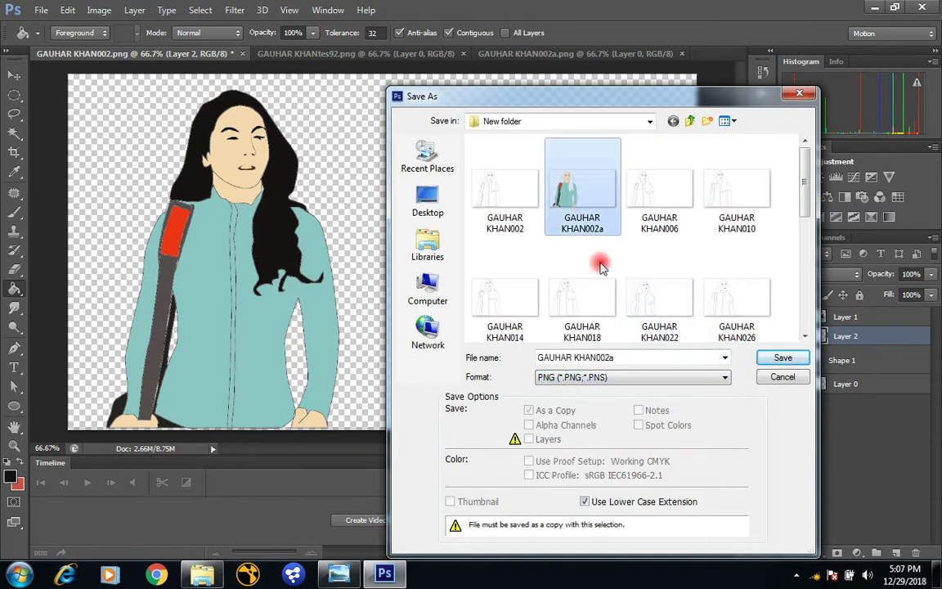
click(780, 359)
click(458, 224)
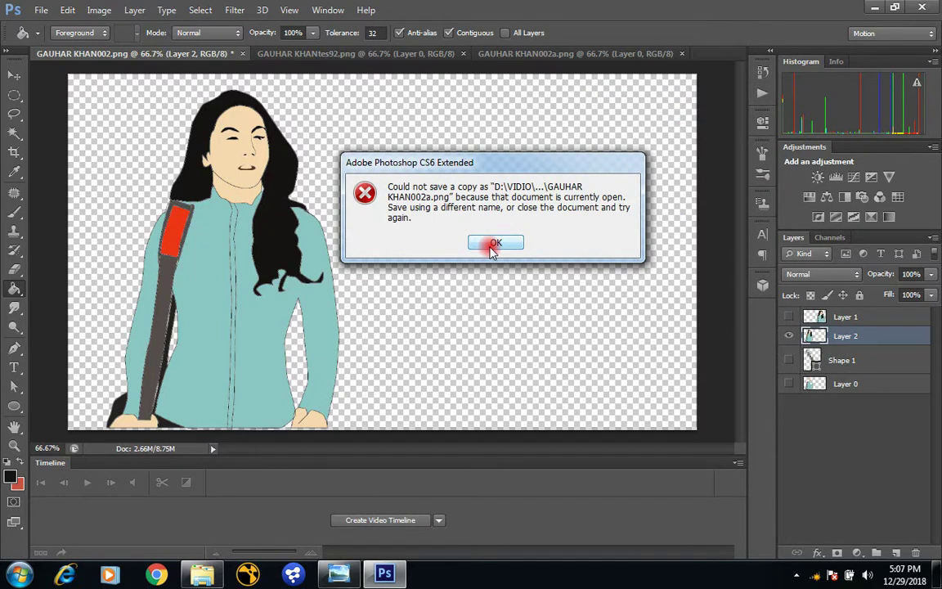
click(495, 243)
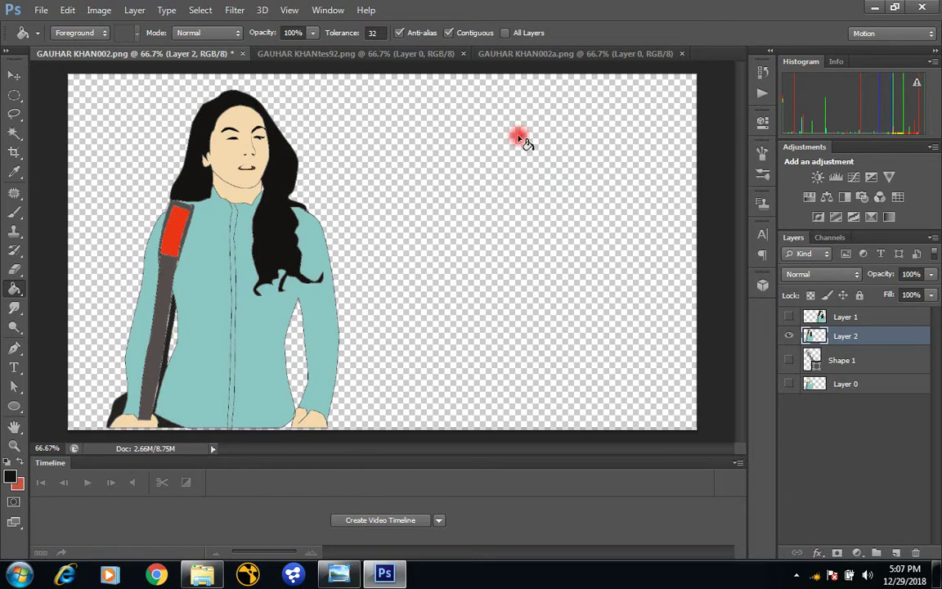
- Close the GAUHAR KHAN002a document and save the coloured figure as a PNG copy named GAUHAR KHAN002b with smallest compression and no interlacing
click(681, 53)
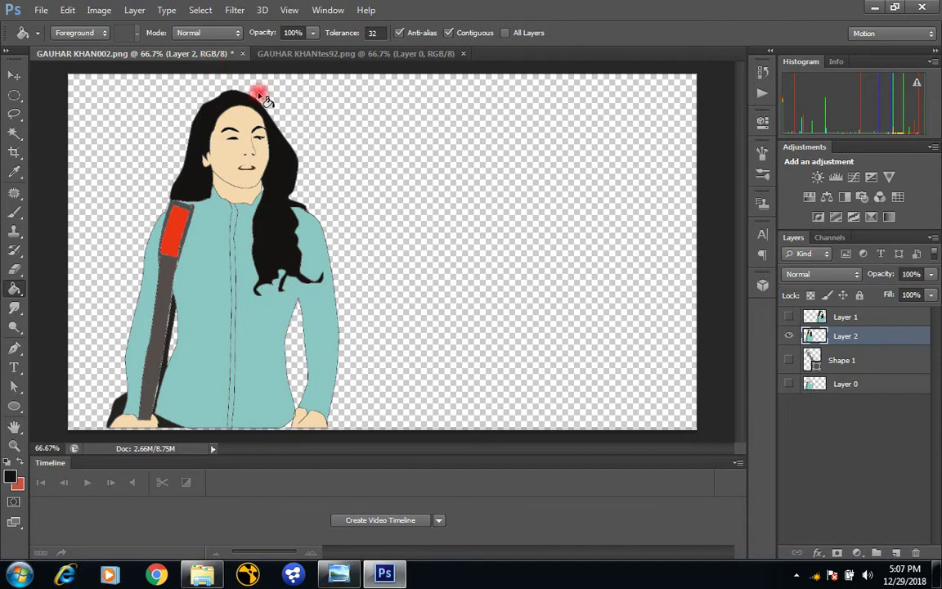
click(41, 10)
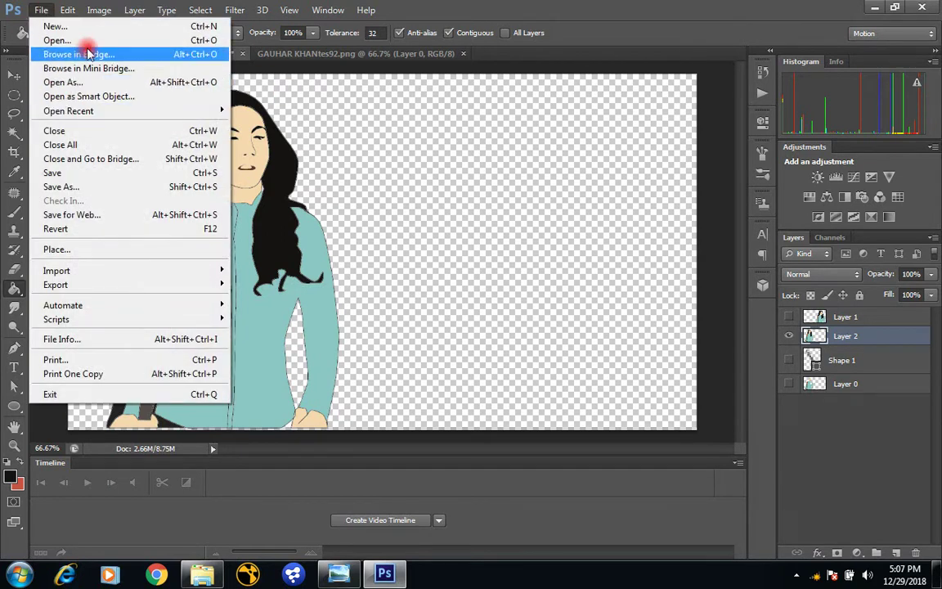
click(80, 193)
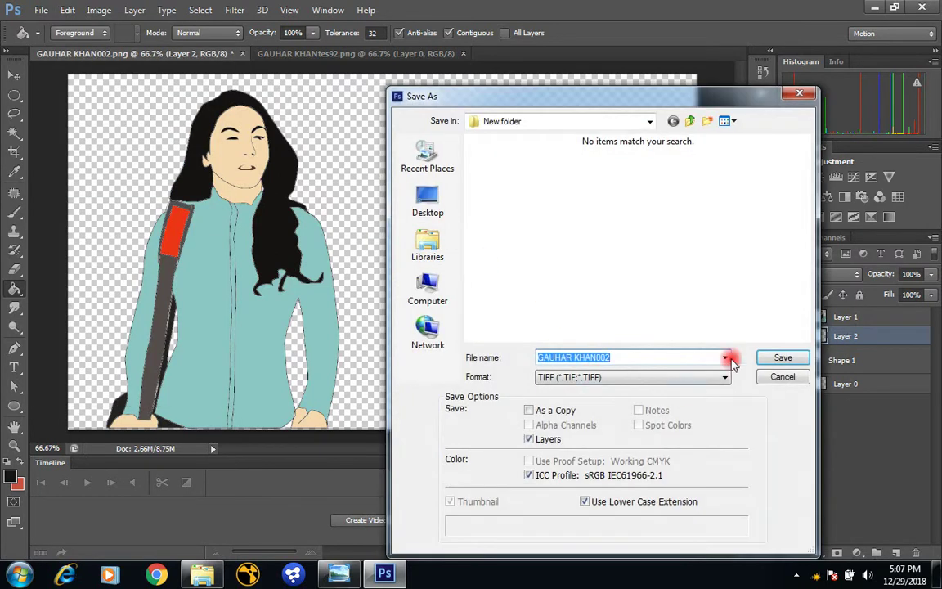
click(726, 380)
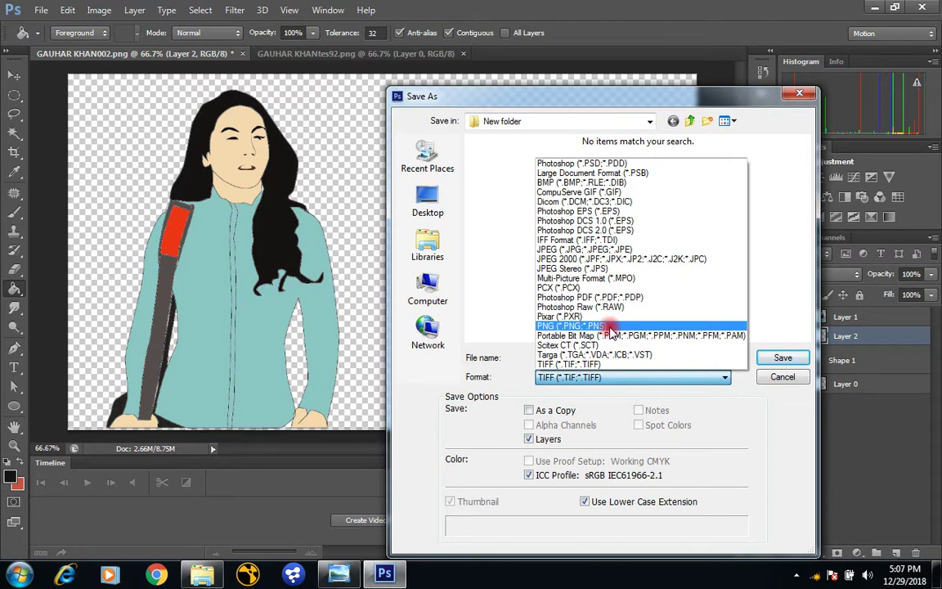
click(610, 327)
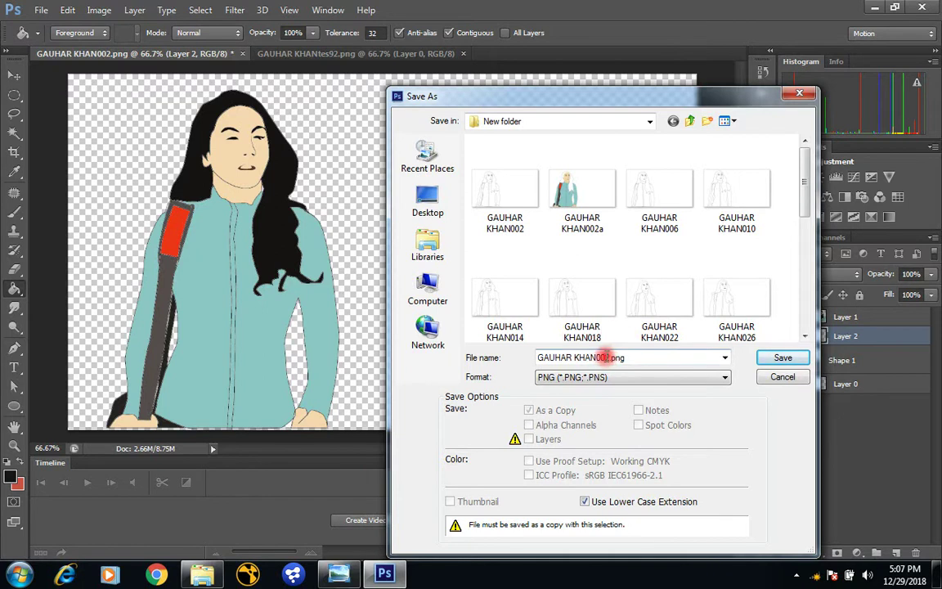
double_click(605, 357)
click(576, 357)
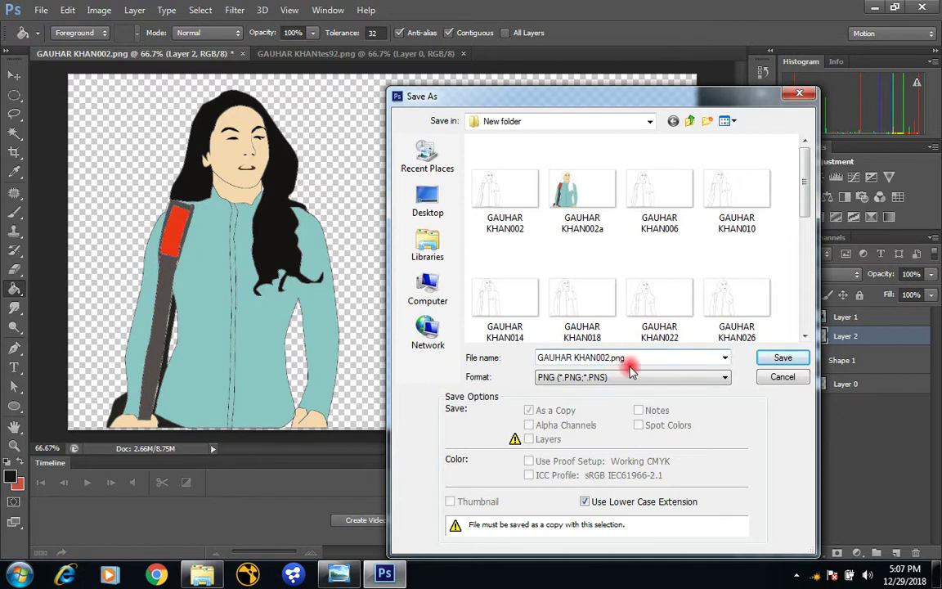
key(BackSpace)
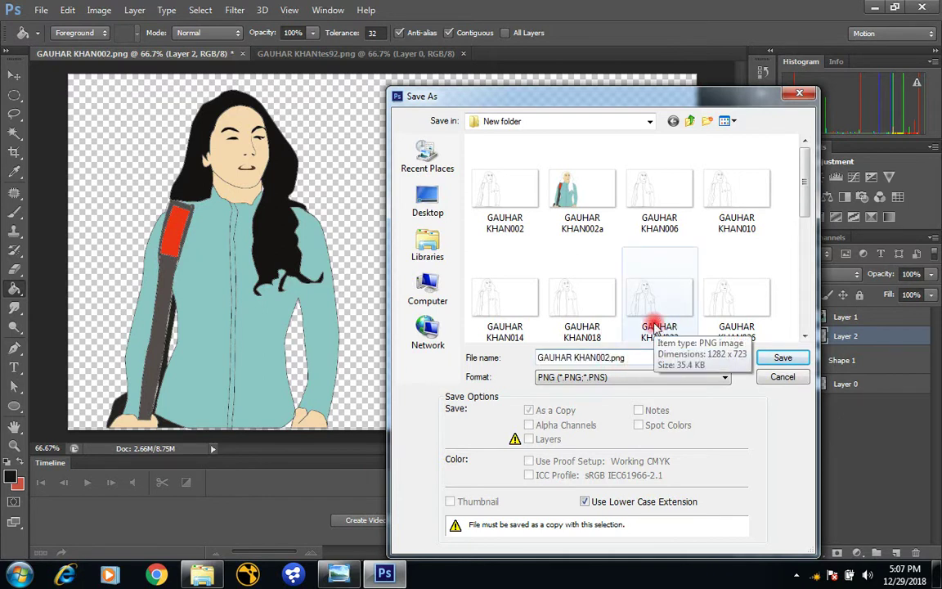
text(b.)
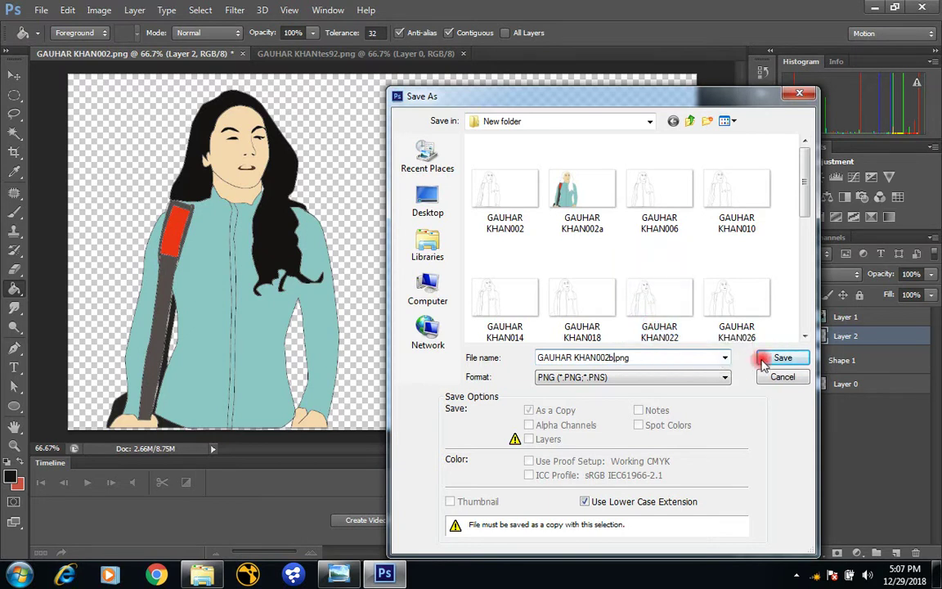
click(771, 360)
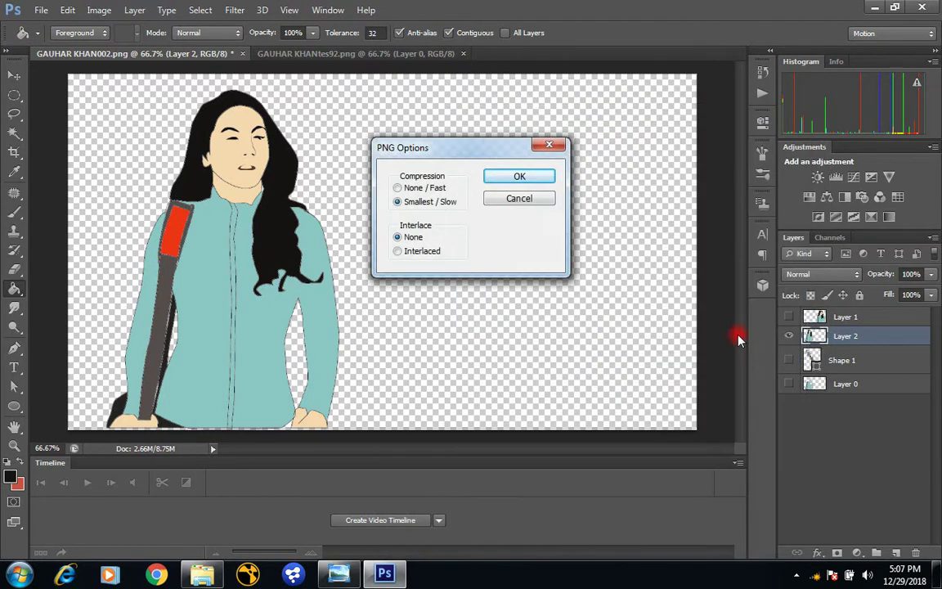
click(542, 181)
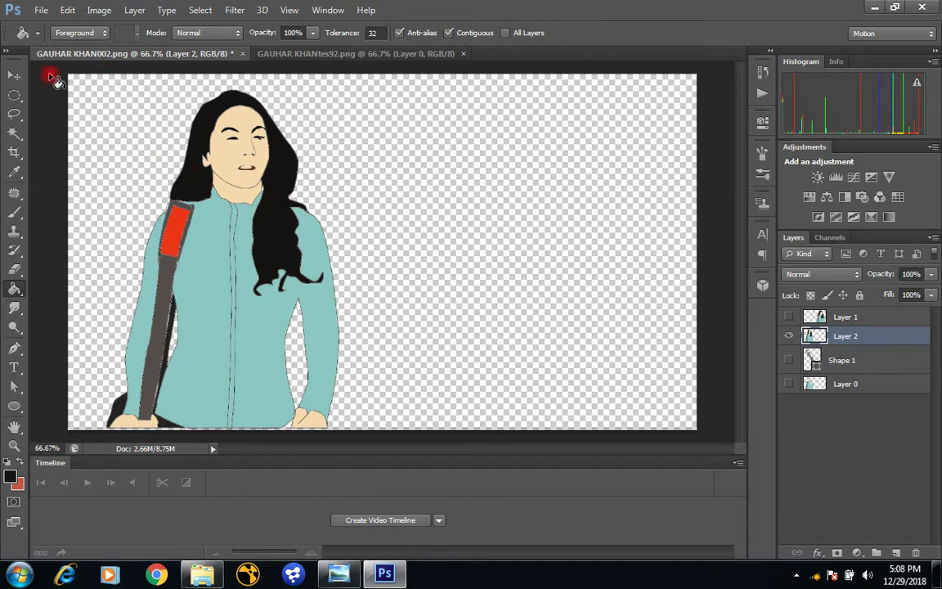
- Open the GAUHAR KHAN006 line drawing and fill the narrow area between the bag strap and the jacket with black
click(41, 10)
click(45, 39)
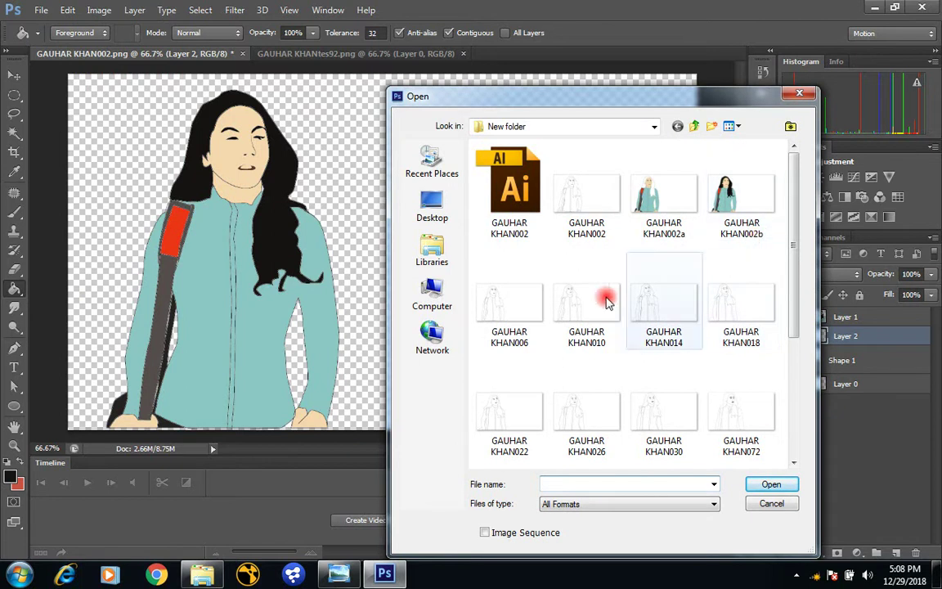
click(513, 305)
click(771, 485)
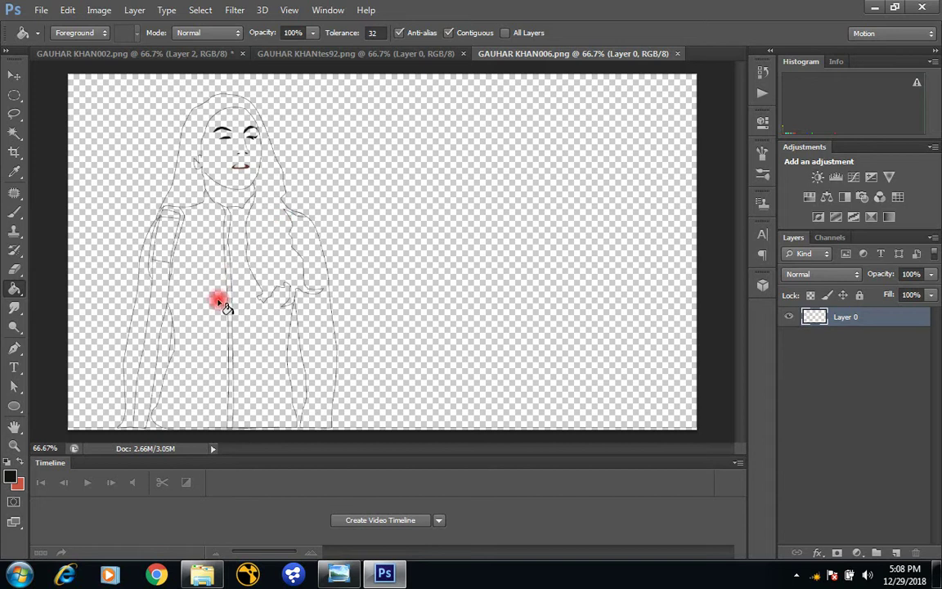
click(162, 365)
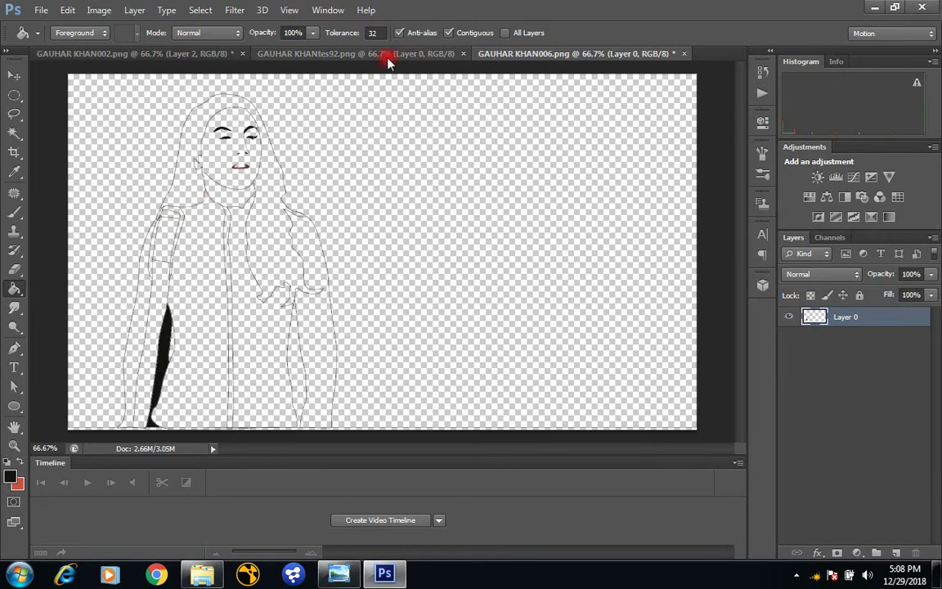
- Copy the coloured reference figure from GAUHAR KHANtes92 into GAUHAR KHAN002, and from there into GAUHAR KHAN006 beside the line drawing
click(348, 51)
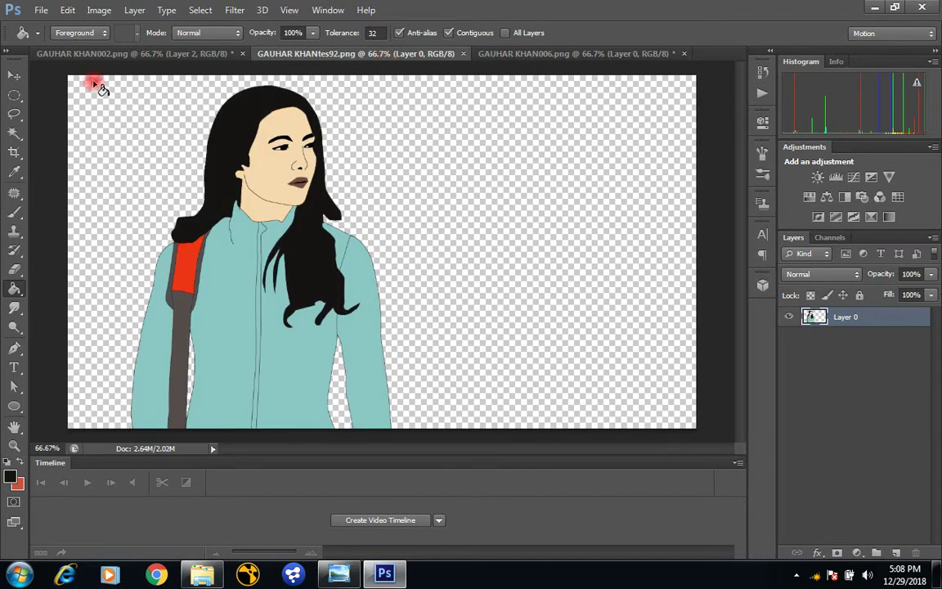
click(14, 74)
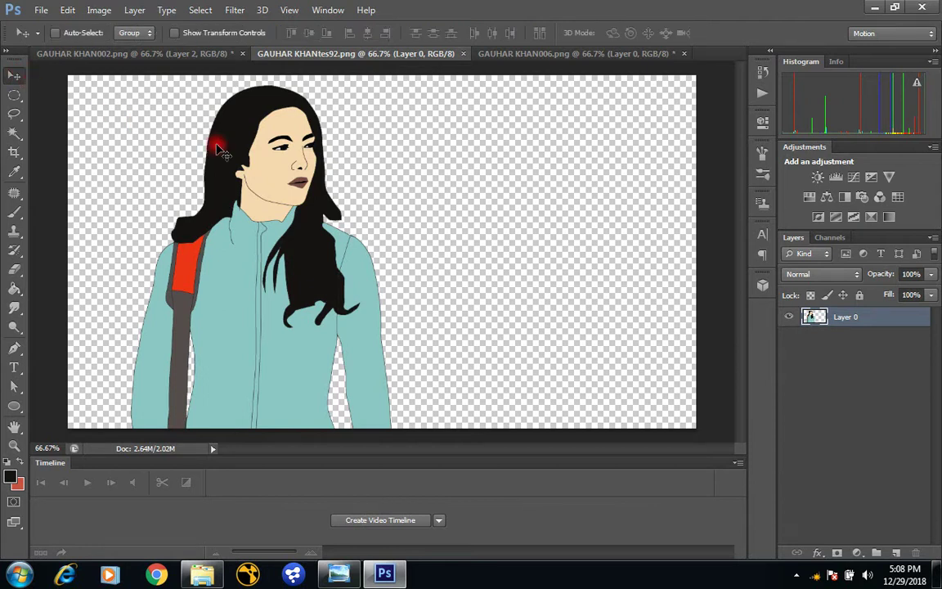
drag(196, 135, 507, 137)
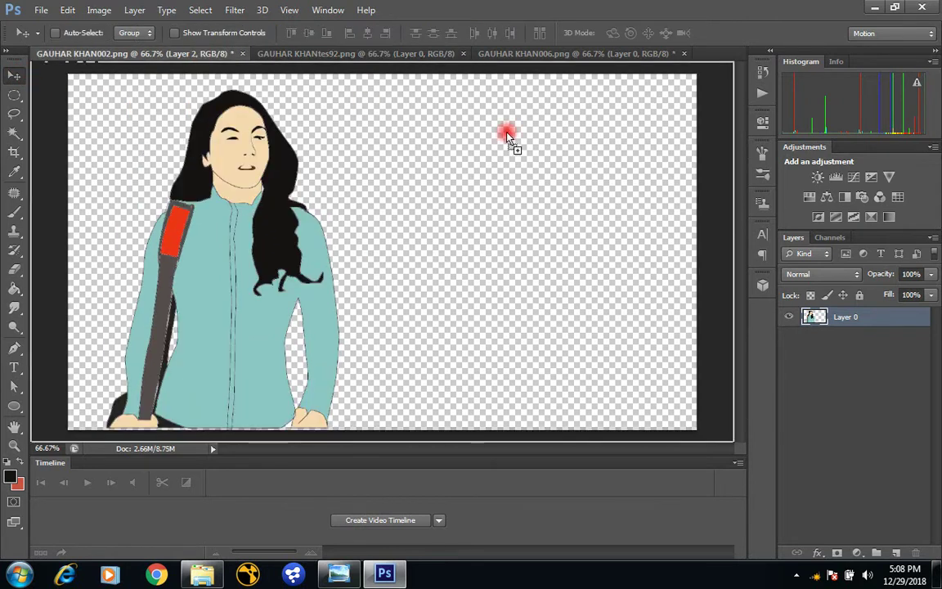
drag(561, 149, 560, 144)
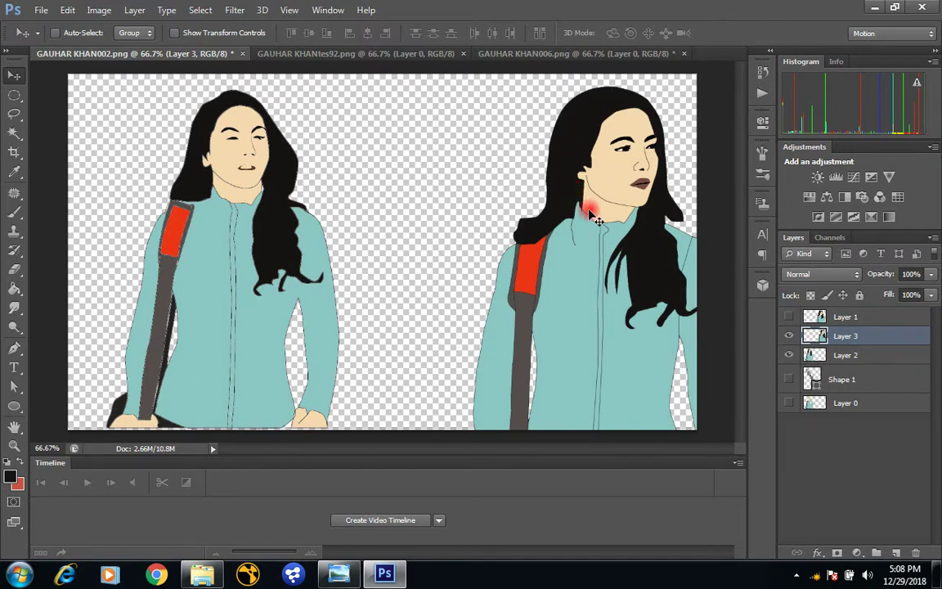
drag(582, 168, 551, 159)
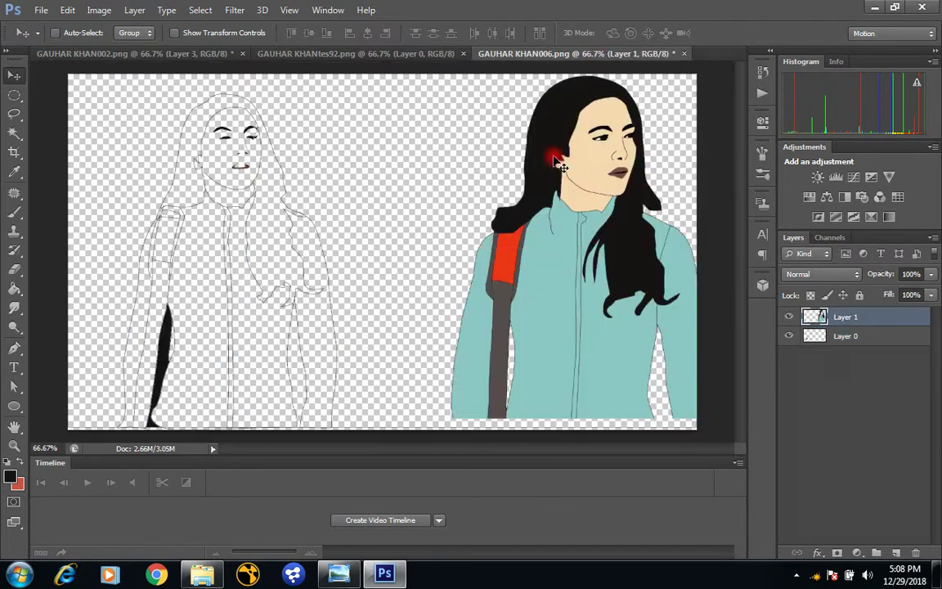
- Fill the hair area of the line drawing on Layer 0 with the black foreground colour
click(14, 170)
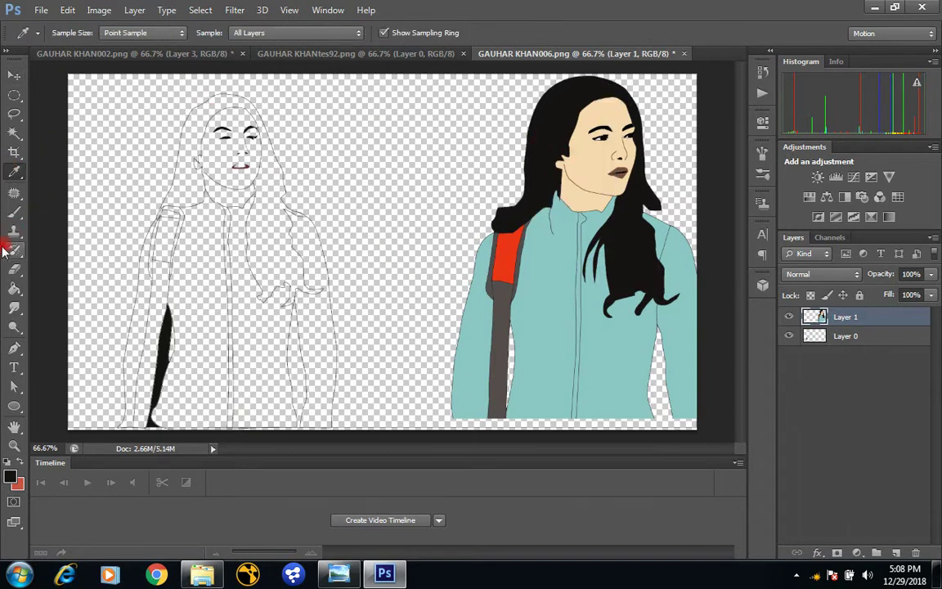
click(14, 287)
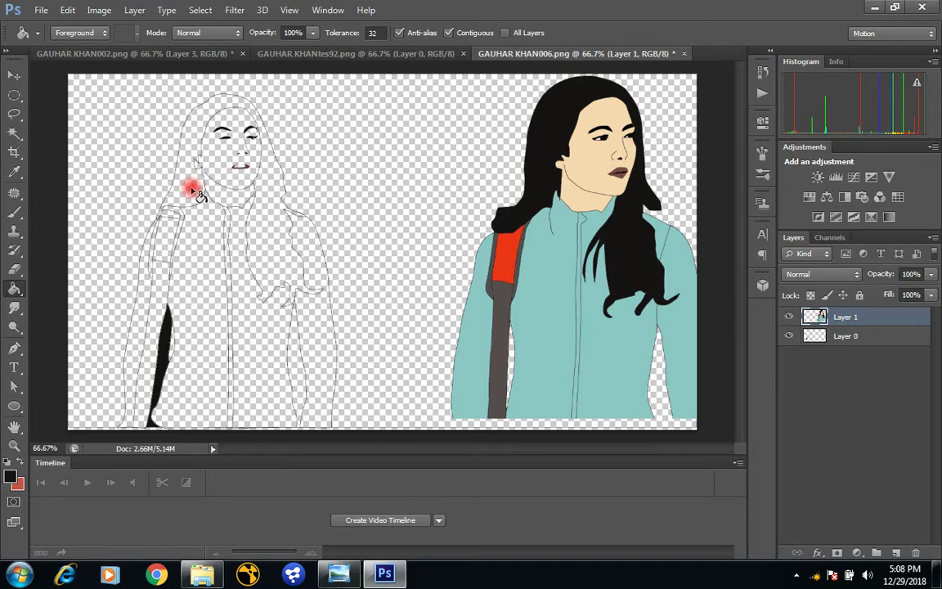
click(197, 193)
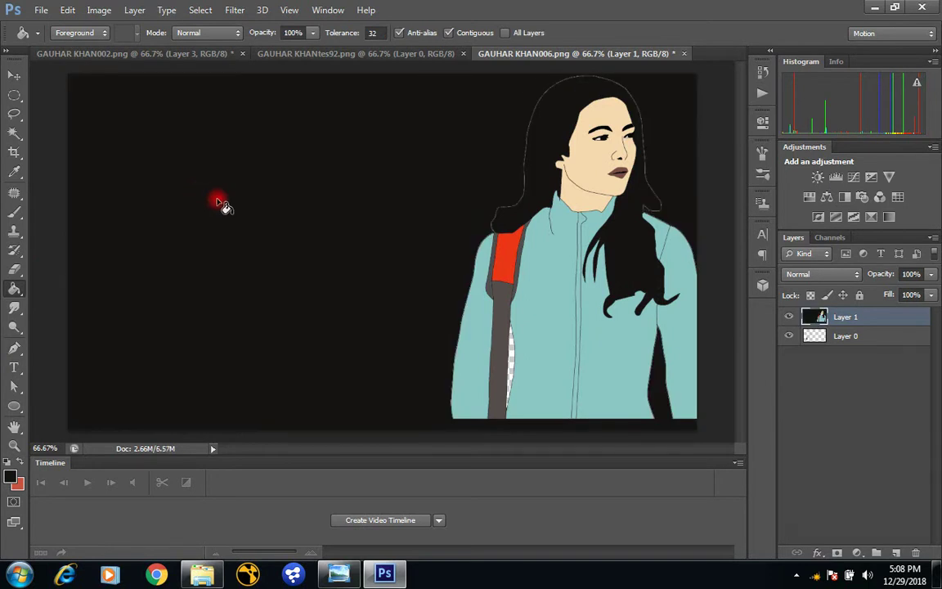
key(ctrl+z)
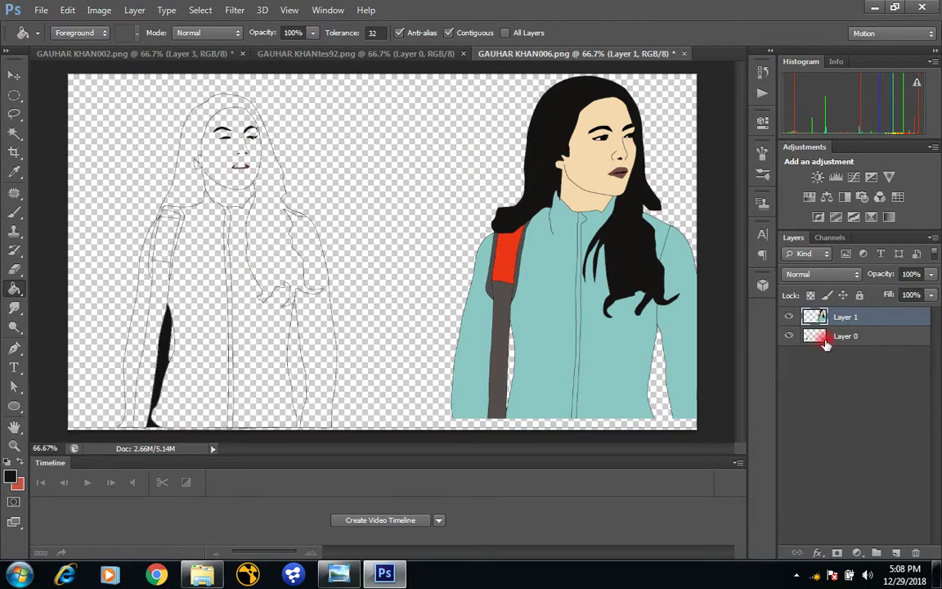
click(824, 337)
click(194, 142)
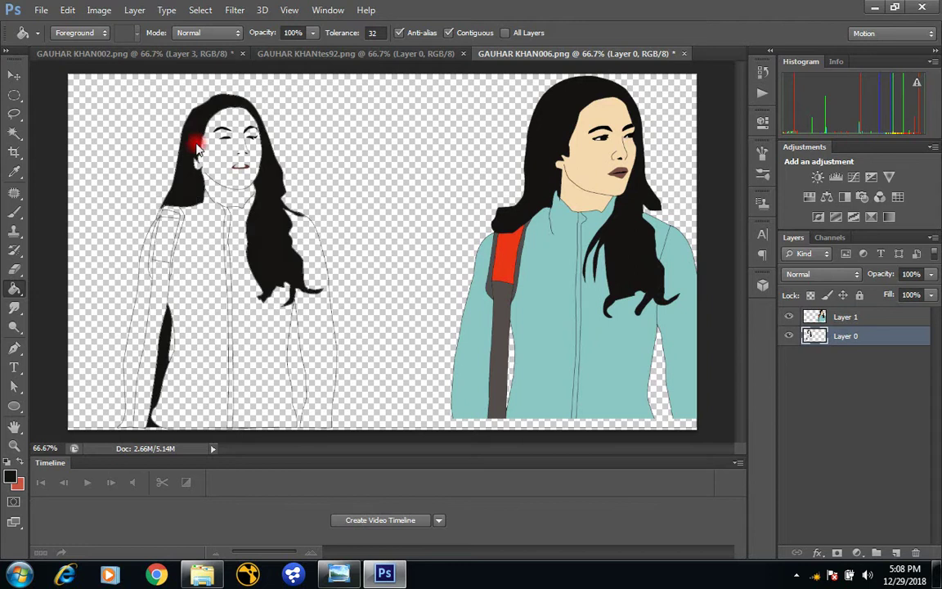
- Sample the teal jacket colour from the reference figure and fill the line drawing's jacket body, zip strip and both sleeves on Layer 0
click(14, 170)
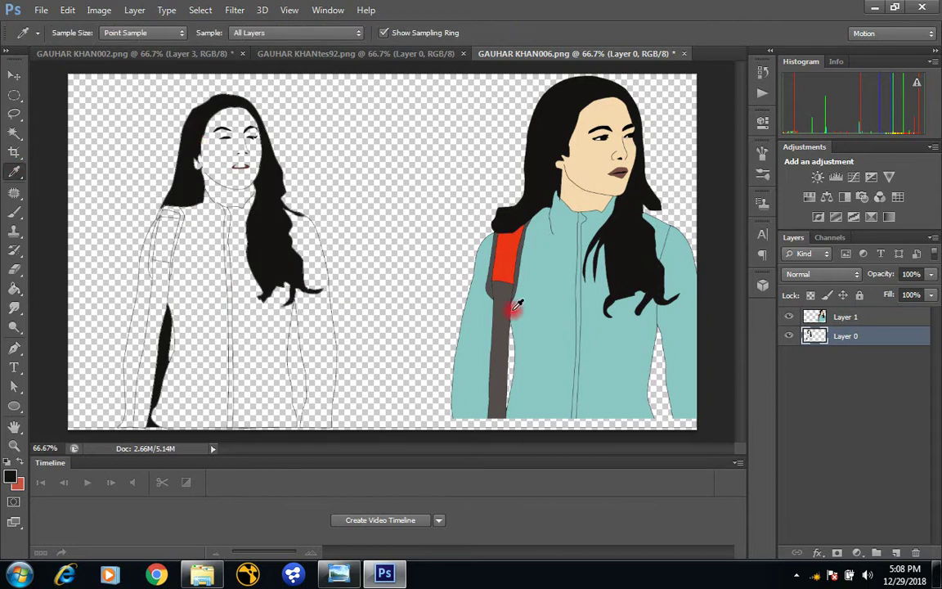
click(531, 315)
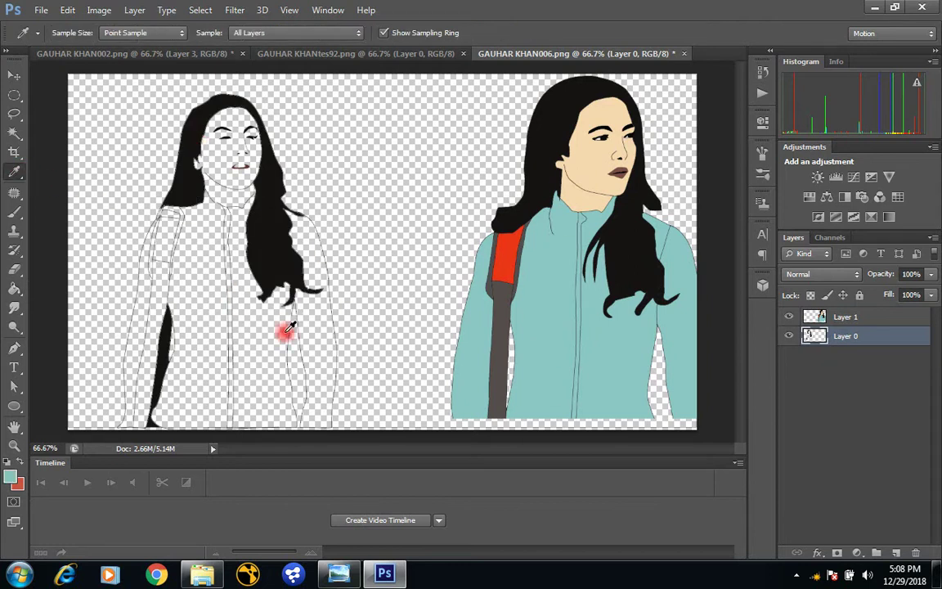
click(13, 288)
click(199, 324)
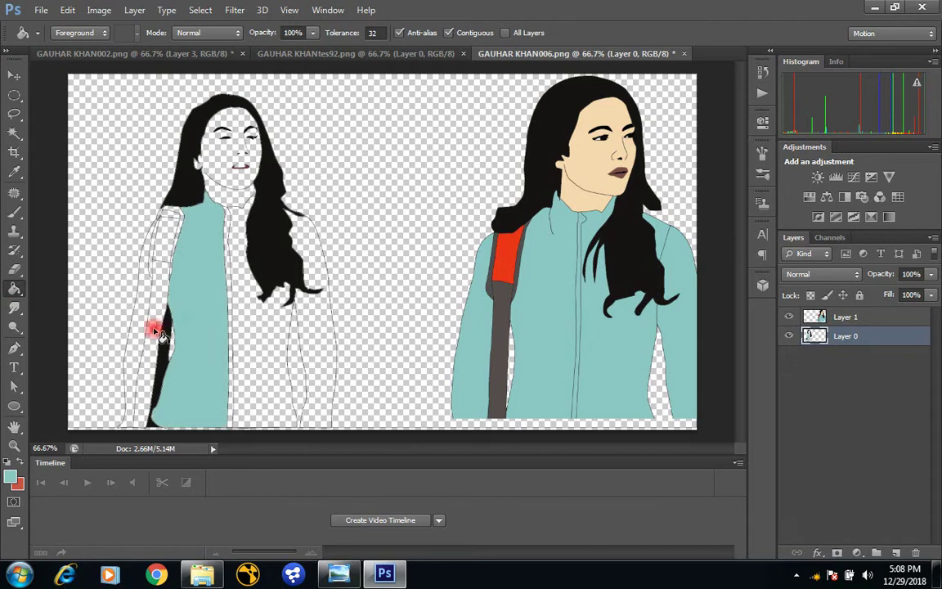
click(136, 311)
click(263, 350)
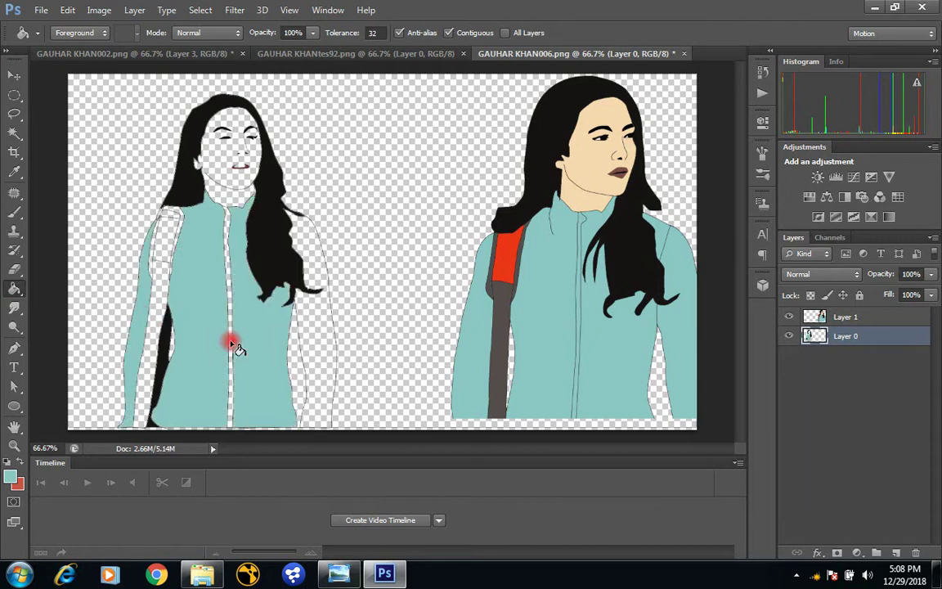
click(233, 346)
click(311, 361)
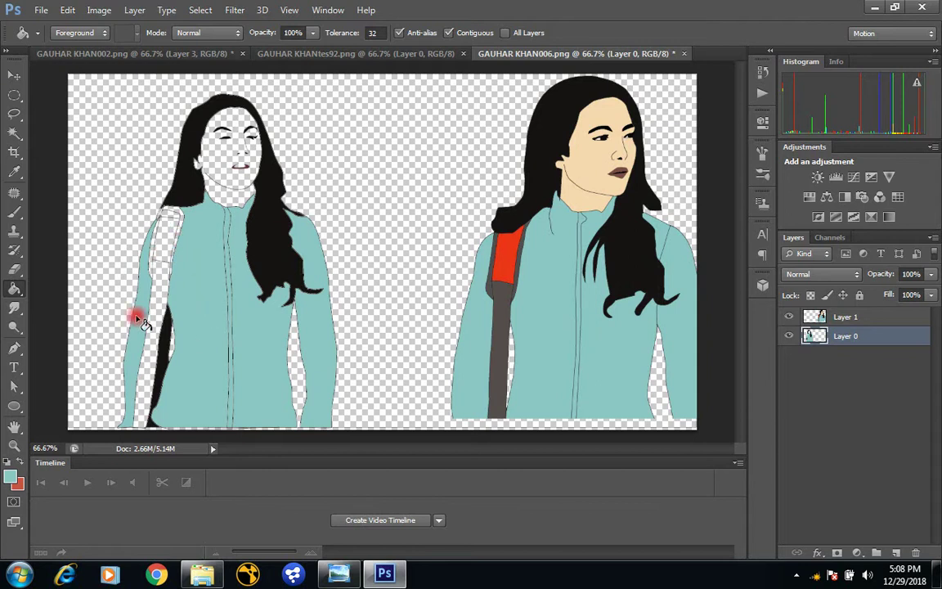
- Try filling the bag strap's upper panel with the red sampled from the reference figure, and undo the fill
click(14, 171)
click(495, 241)
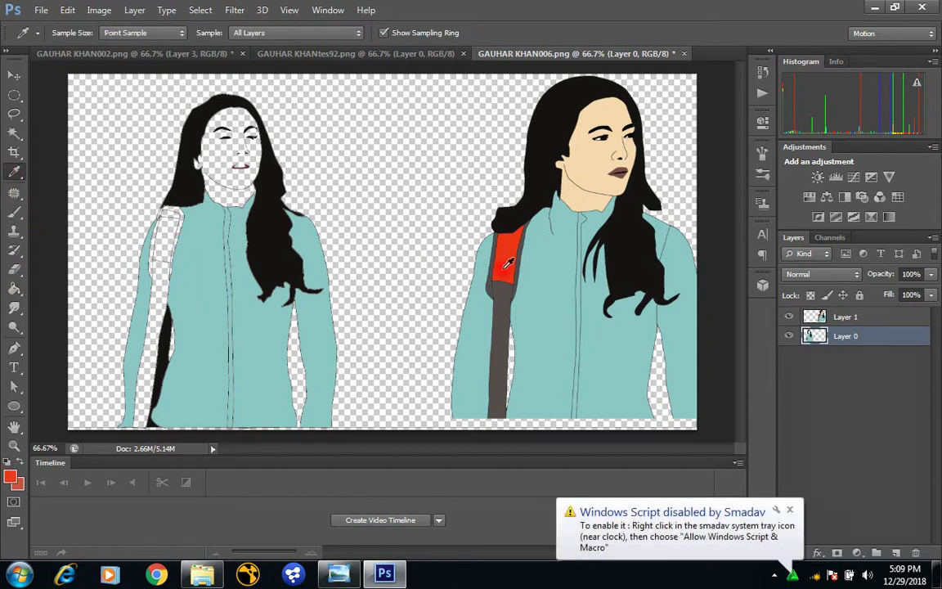
click(15, 289)
click(175, 262)
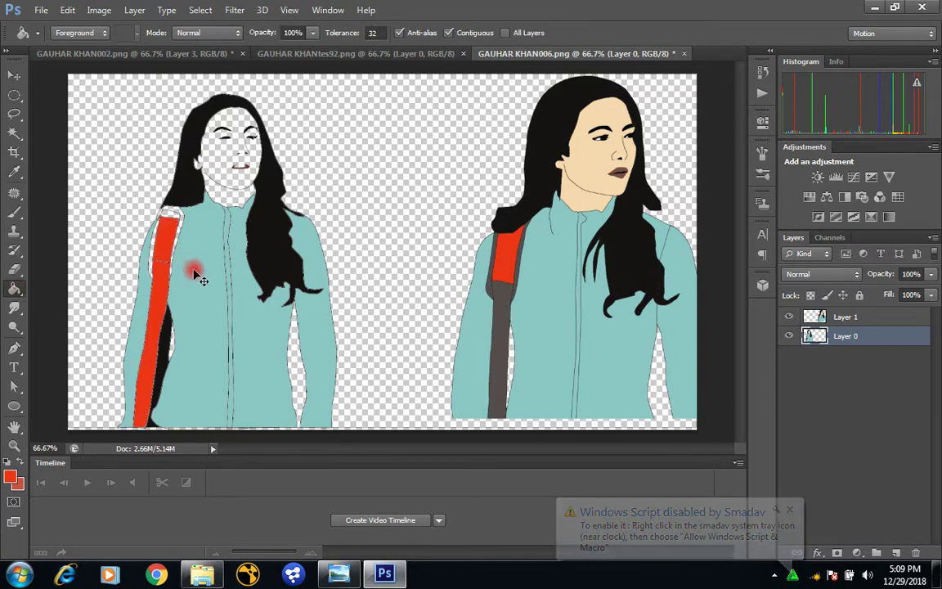
key(ctrl+z)
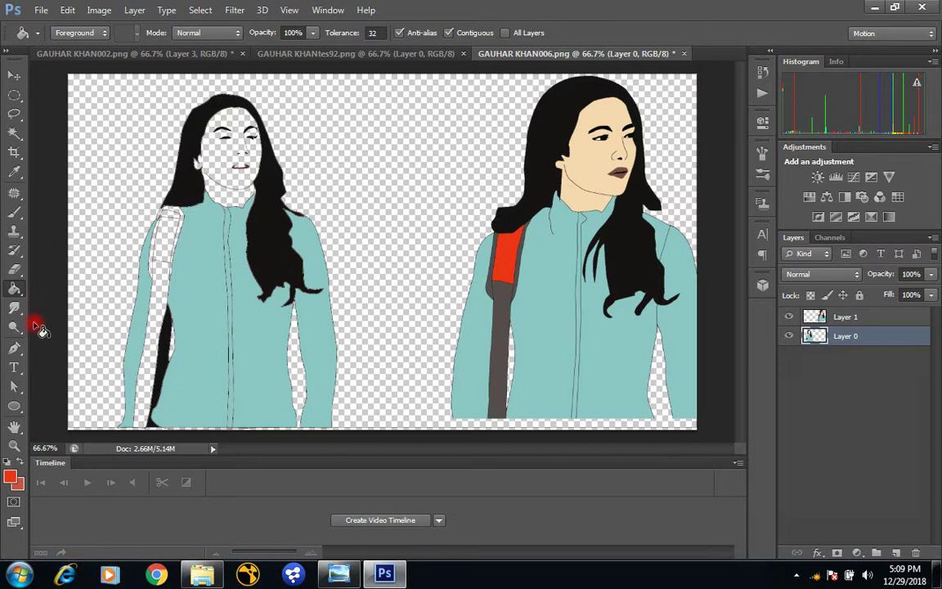
- Sample the dark grey strap colour from the reference figure and fill the edging around the upper bag strap on Layer 0
click(15, 171)
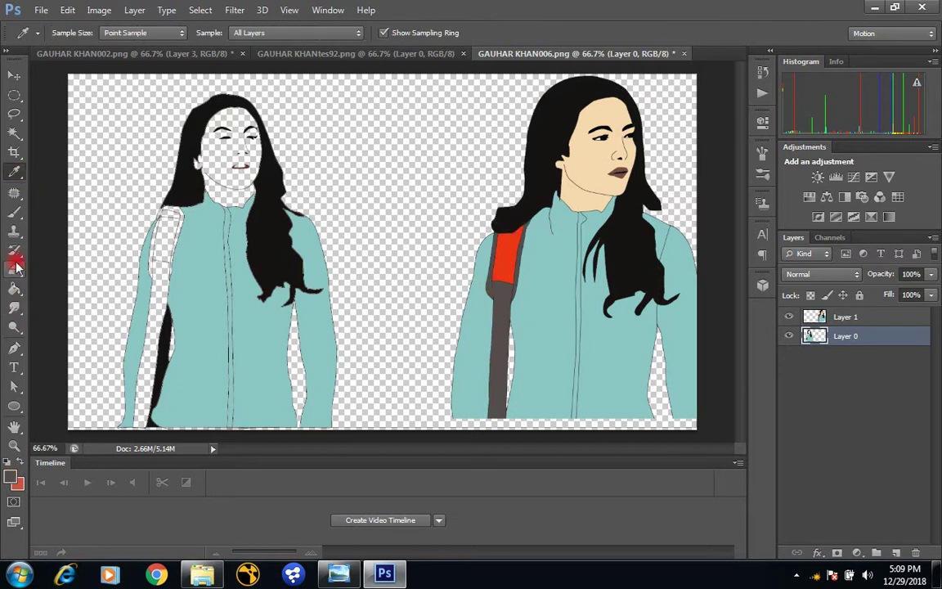
click(15, 287)
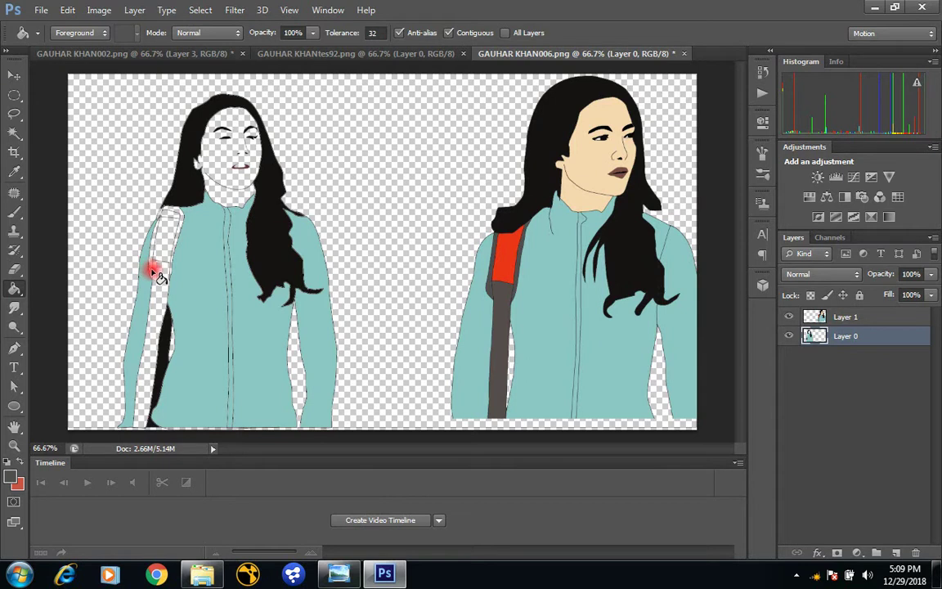
click(179, 222)
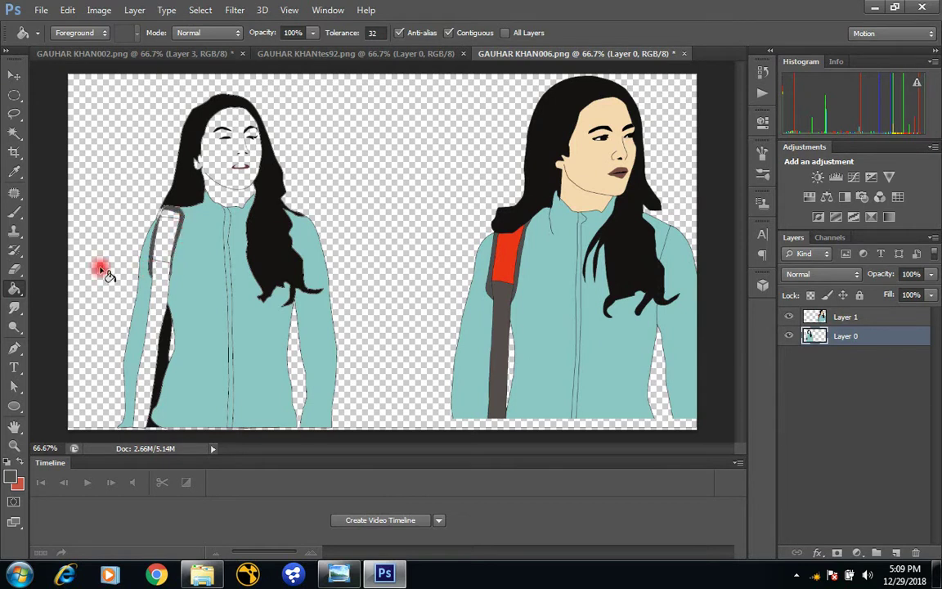
- Set the foreground colour to a light grey and fill the small section at the top of the bag strap
click(16, 308)
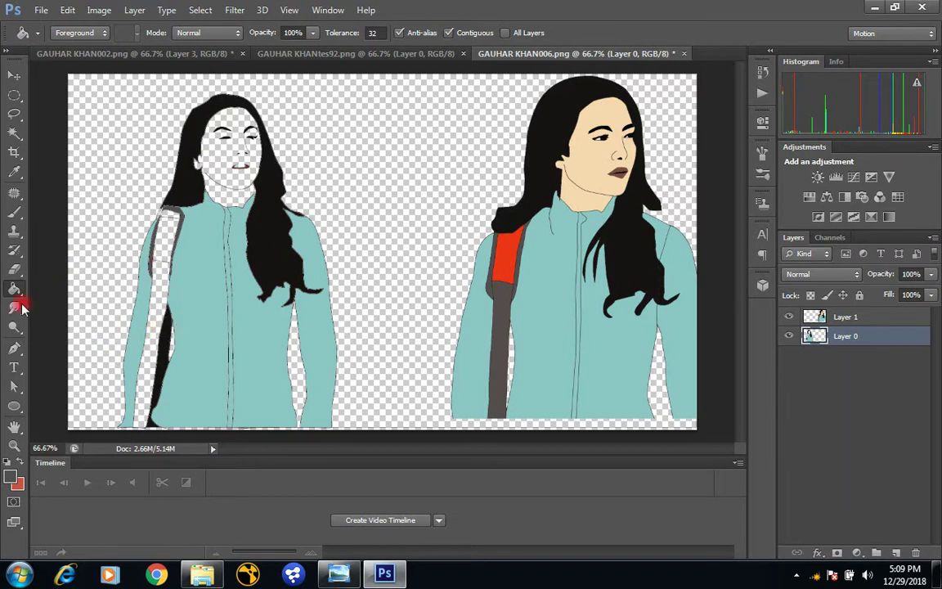
click(13, 476)
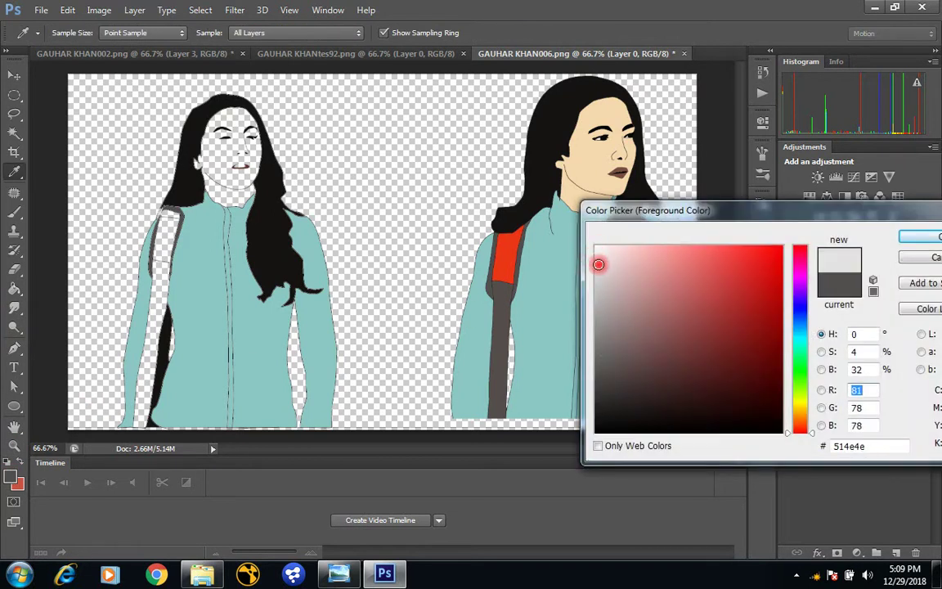
click(600, 262)
click(908, 235)
key(g)
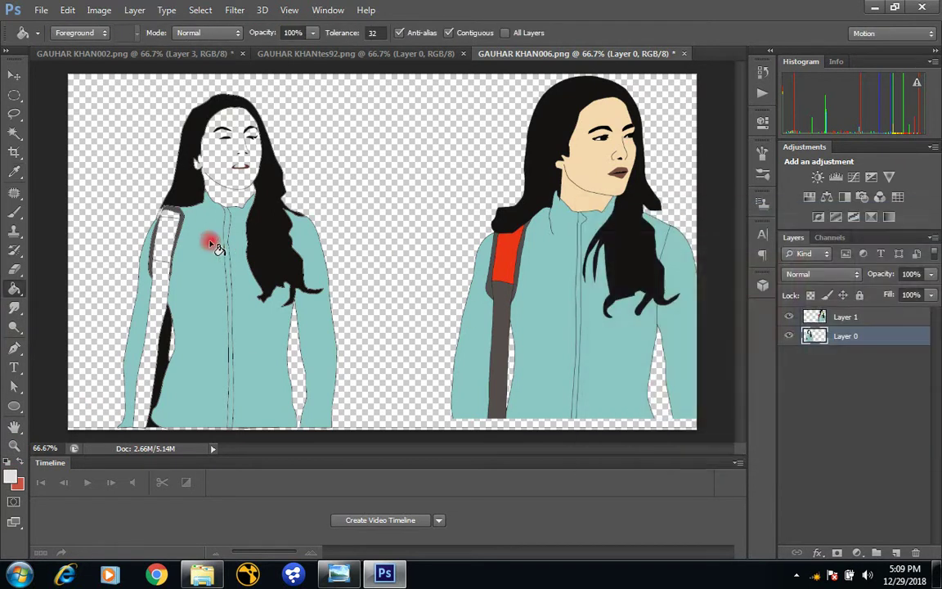
click(175, 217)
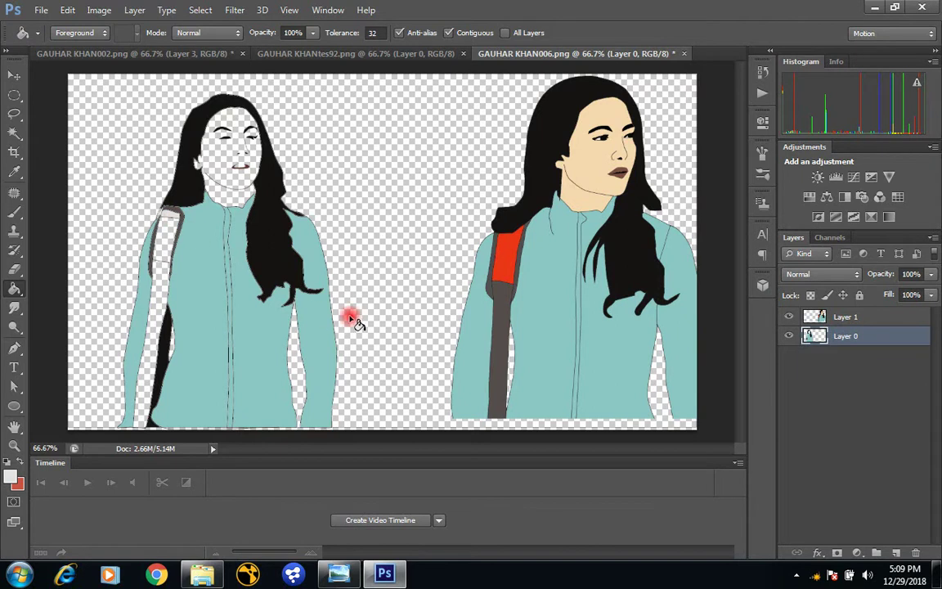
click(299, 405)
- Draw a black Pen tool line about 36 px wide across the strap below its upper panel, with a 0.73 pt stroke
click(14, 348)
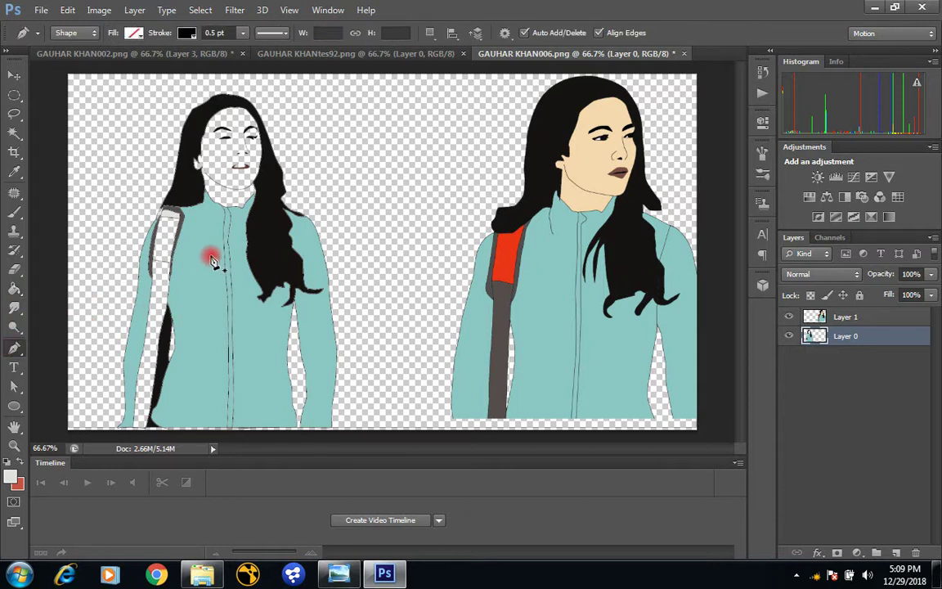
key(ctrl+plus)
key(ctrl+plus)
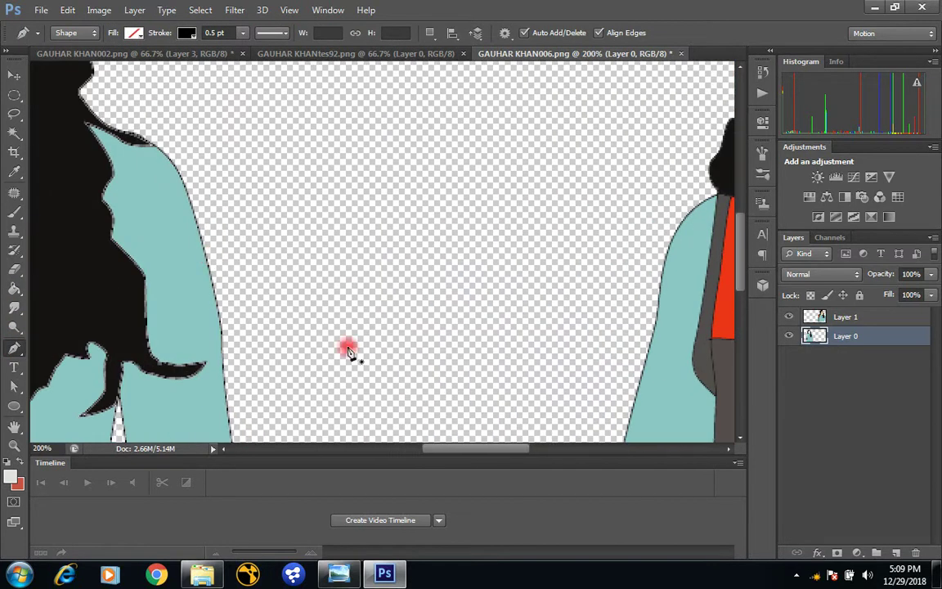
drag(458, 447, 391, 448)
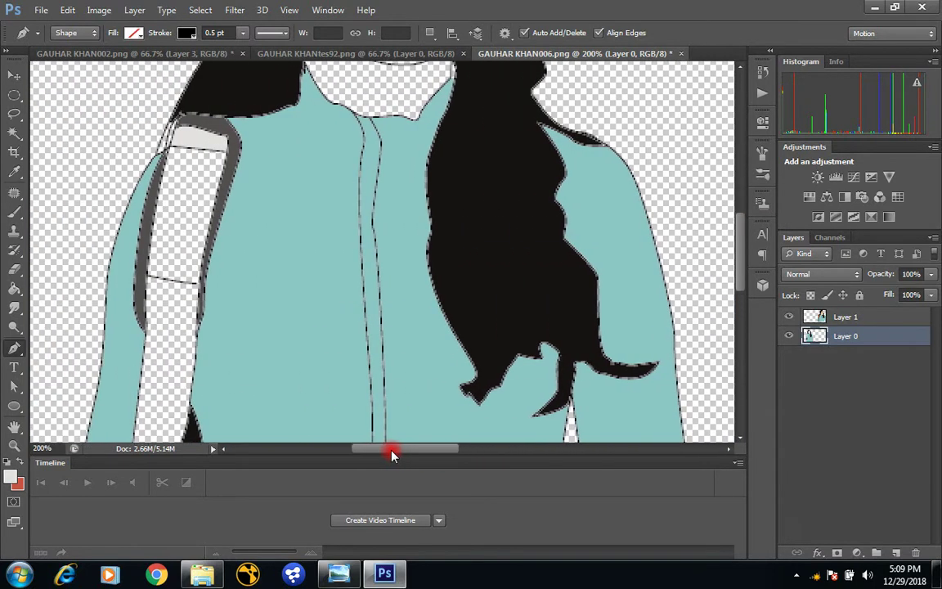
click(202, 284)
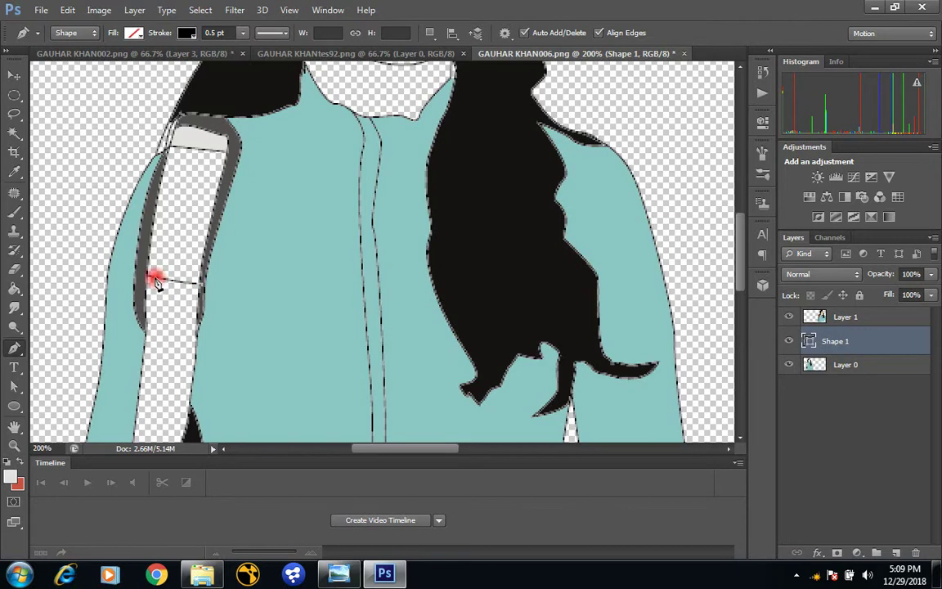
click(207, 76)
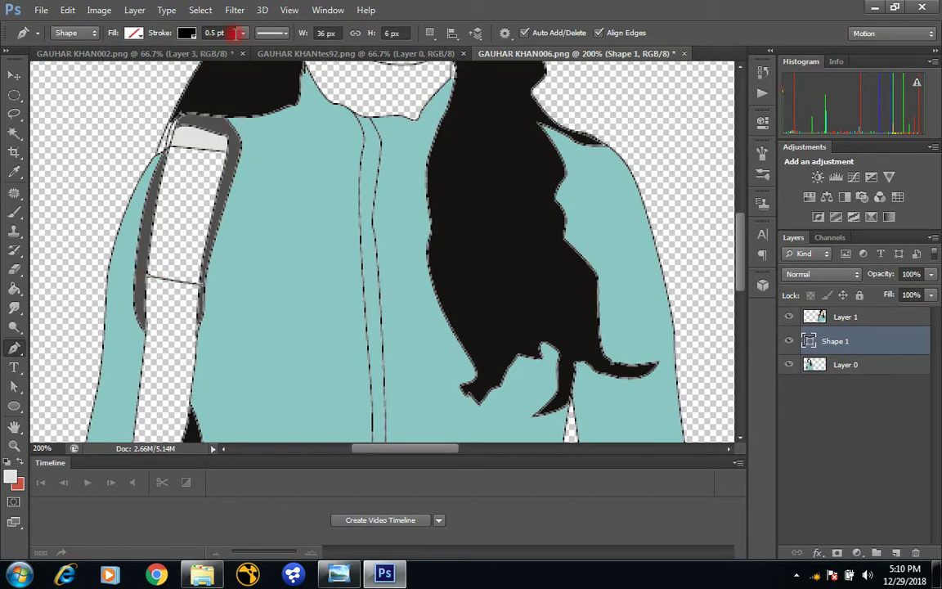
click(242, 34)
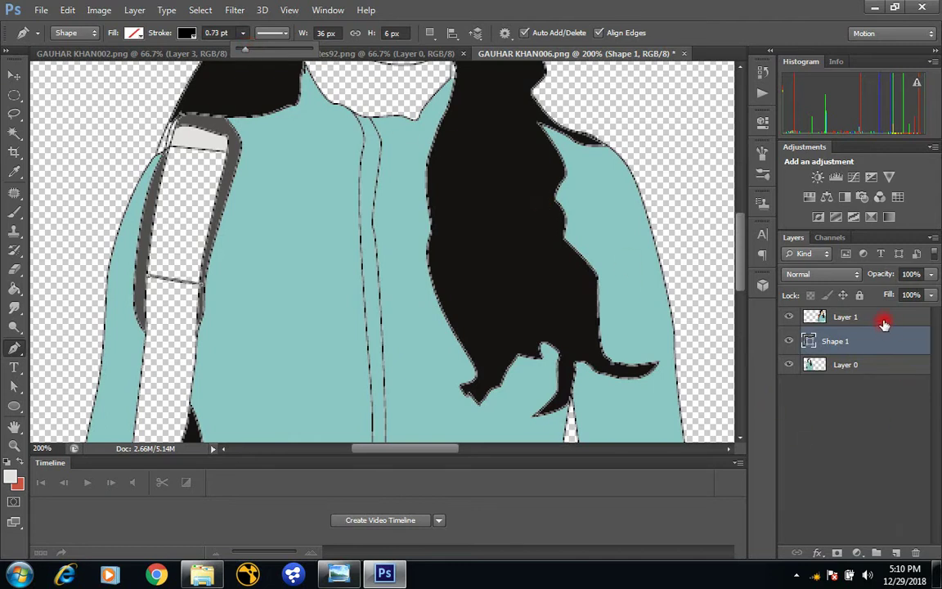
- Hide the reference figure on Layer 1 and save the drawing as a PNG copy named GAUHAR KHAN006a with default PNG options
click(788, 319)
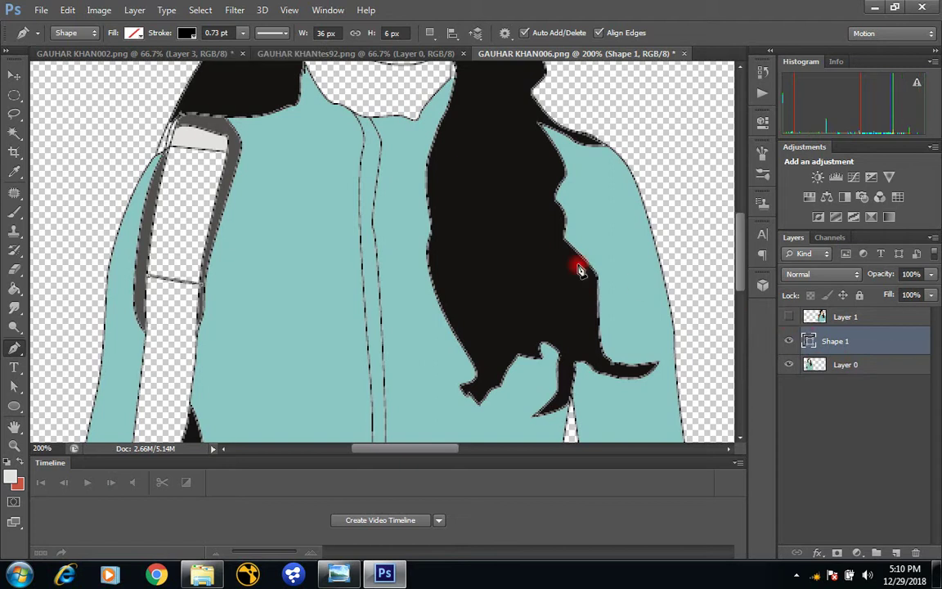
key(ctrl+minus)
key(ctrl+minus)
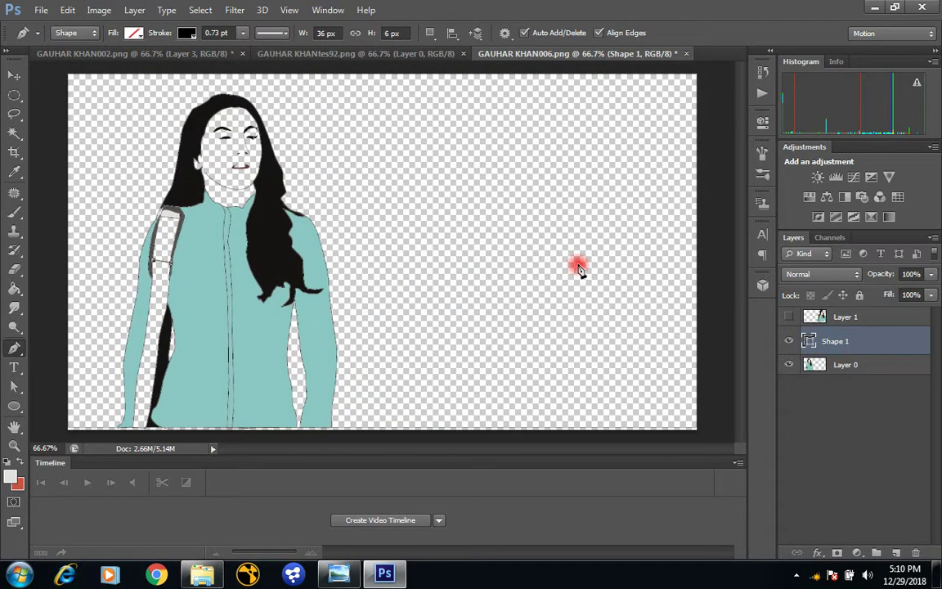
click(41, 10)
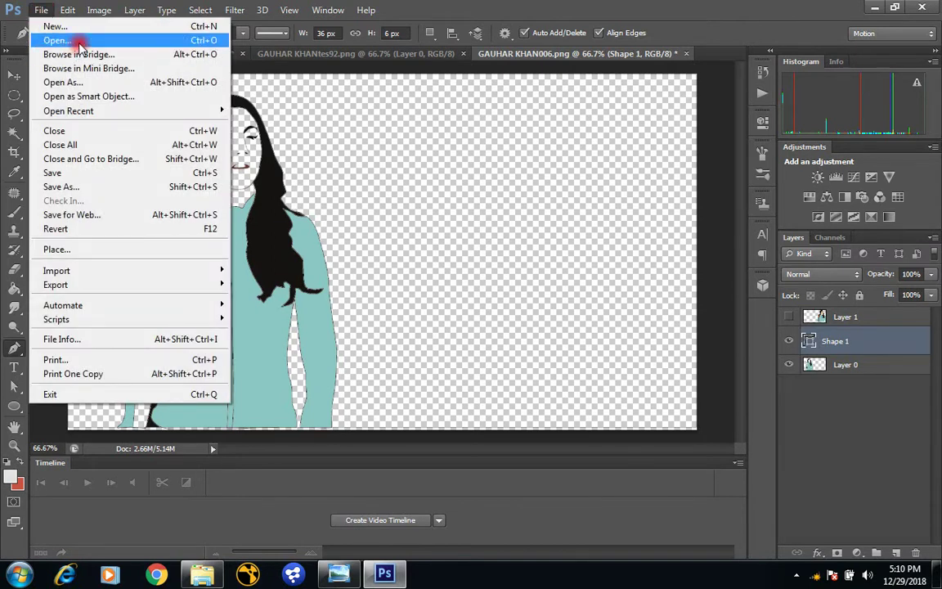
click(76, 186)
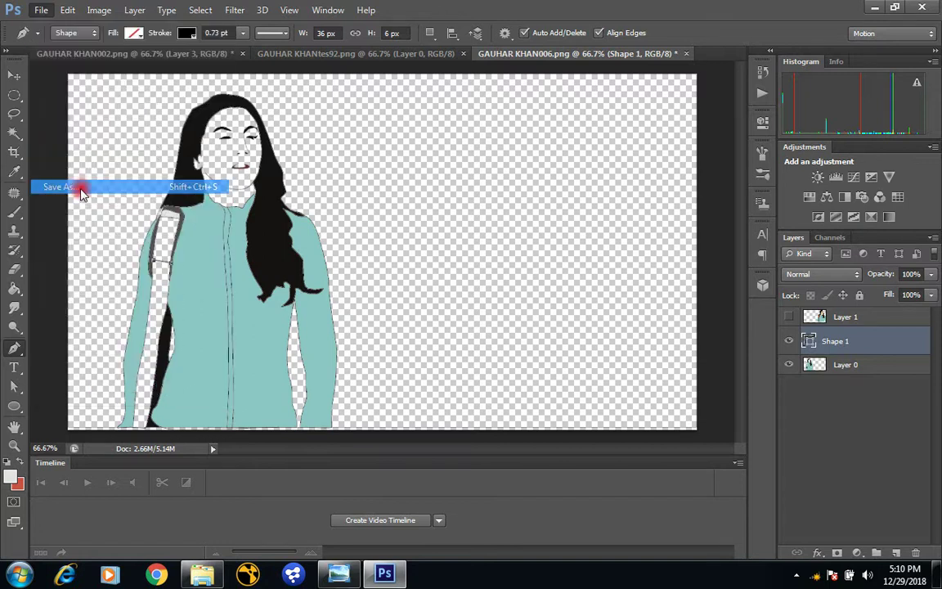
click(700, 375)
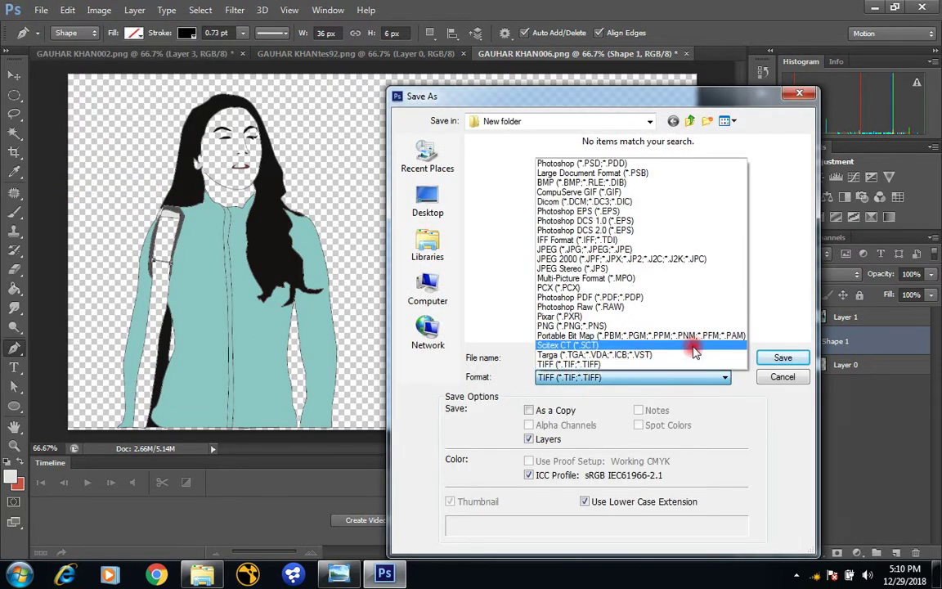
click(691, 328)
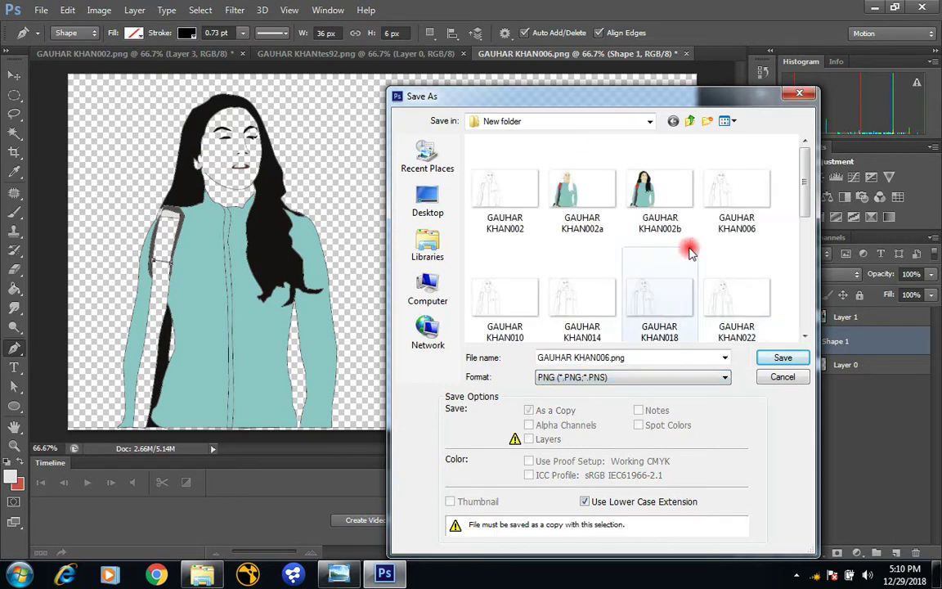
click(748, 232)
click(619, 358)
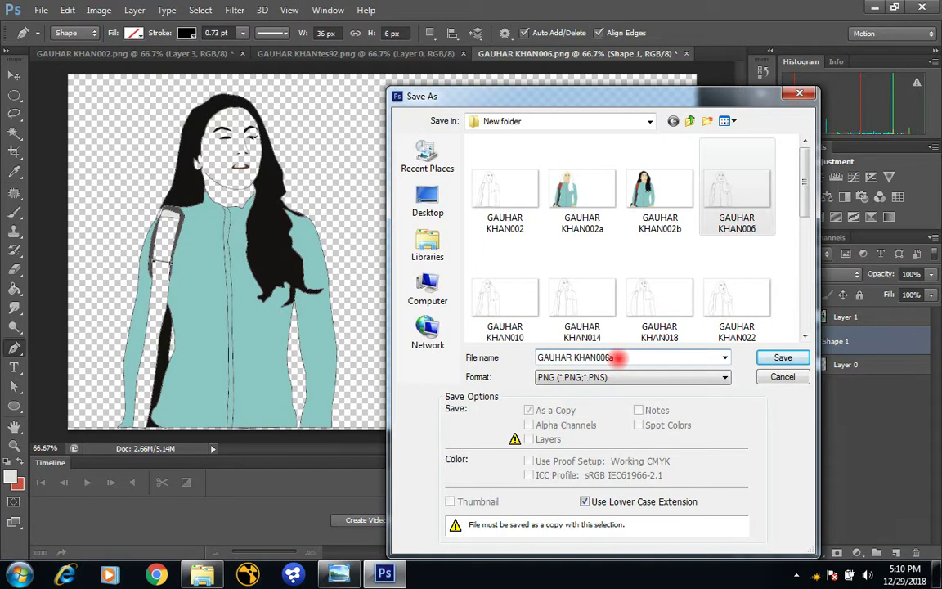
click(783, 360)
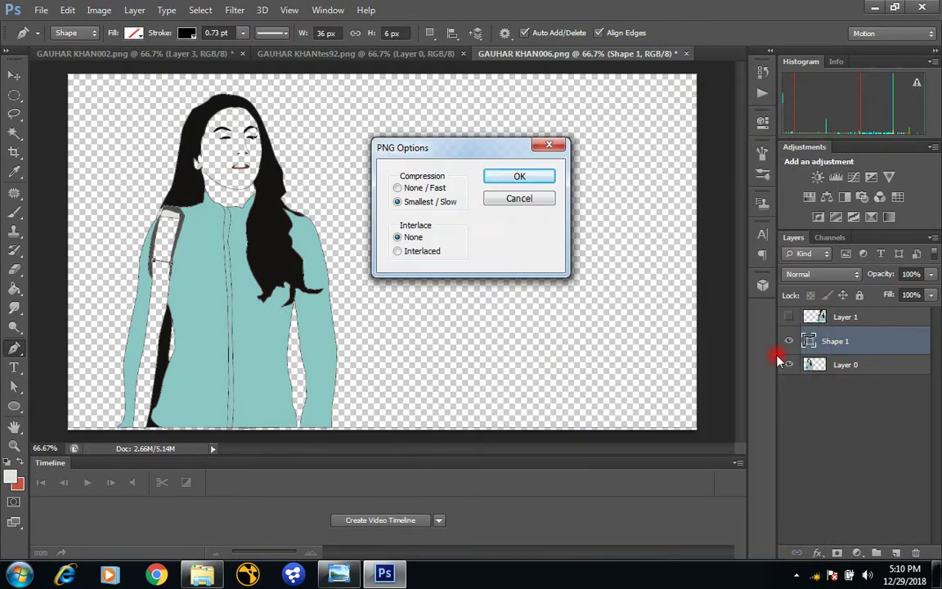
click(531, 177)
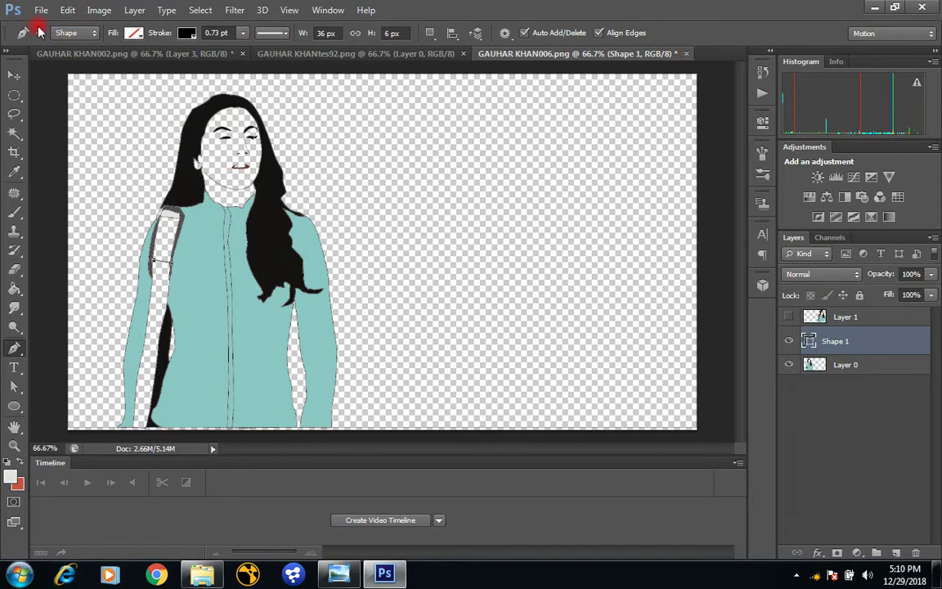
- Close GAUHAR KHAN006 and GAUHAR KHAN002 without saving their changes
click(688, 54)
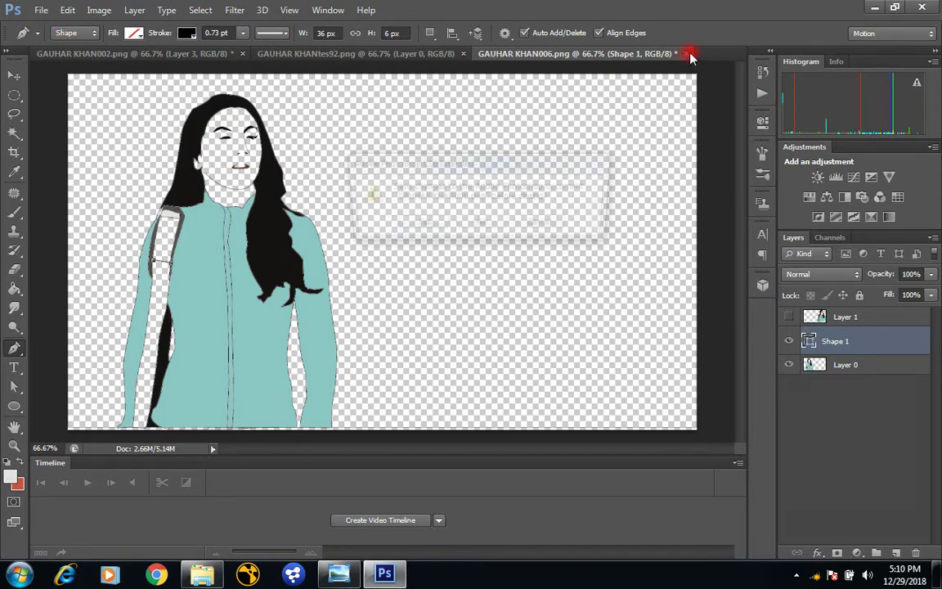
click(485, 224)
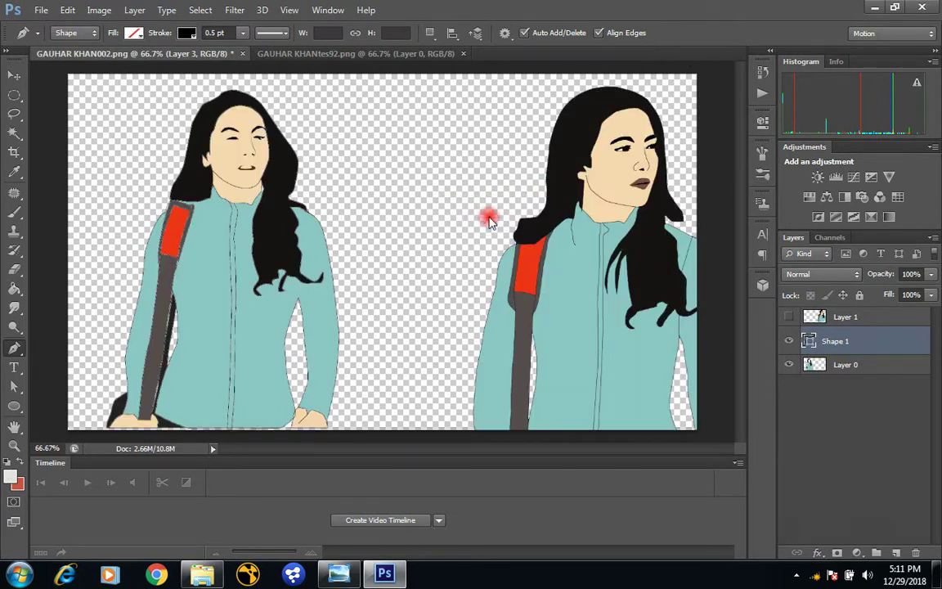
click(243, 55)
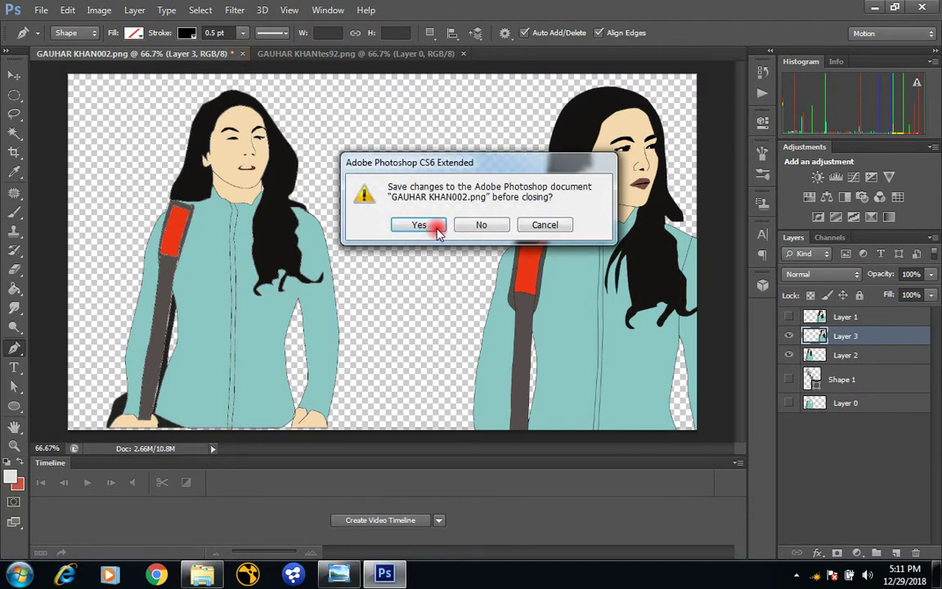
click(480, 226)
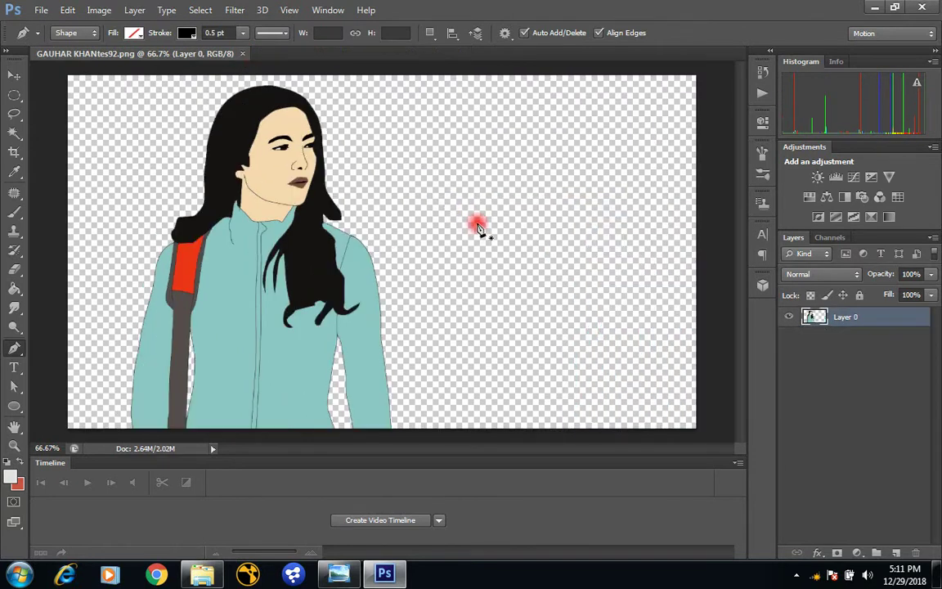
click(37, 12)
click(50, 39)
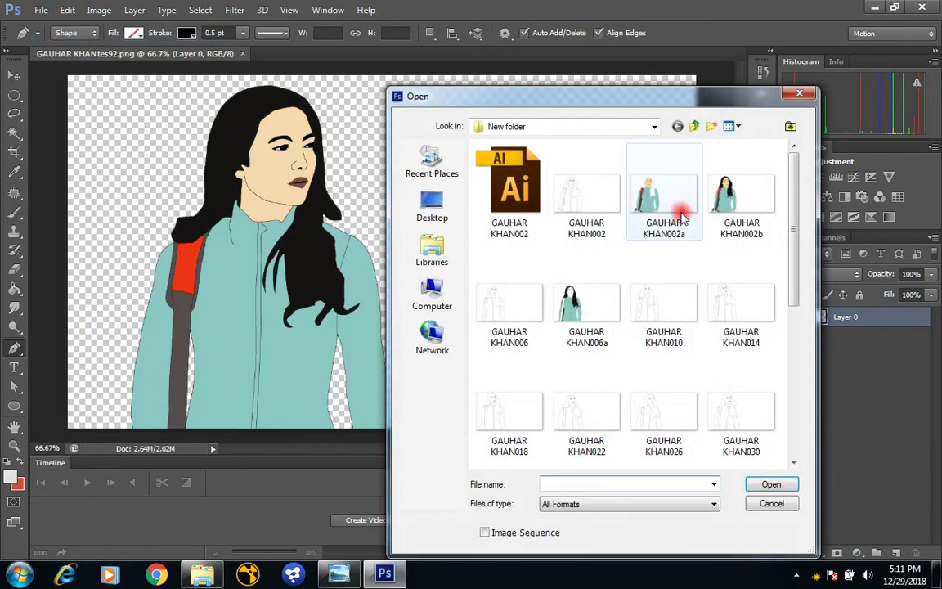
click(600, 296)
click(769, 483)
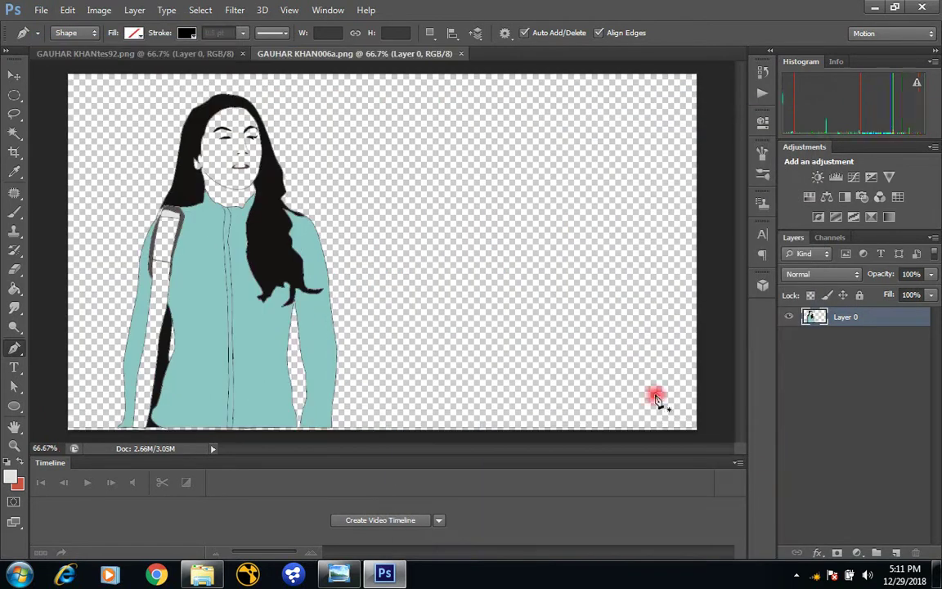
- Sample the red strap colour from GAUHAR KHANtes92 and fill the bag strap's upper panel in GAUHAR KHAN006a
click(107, 54)
click(14, 172)
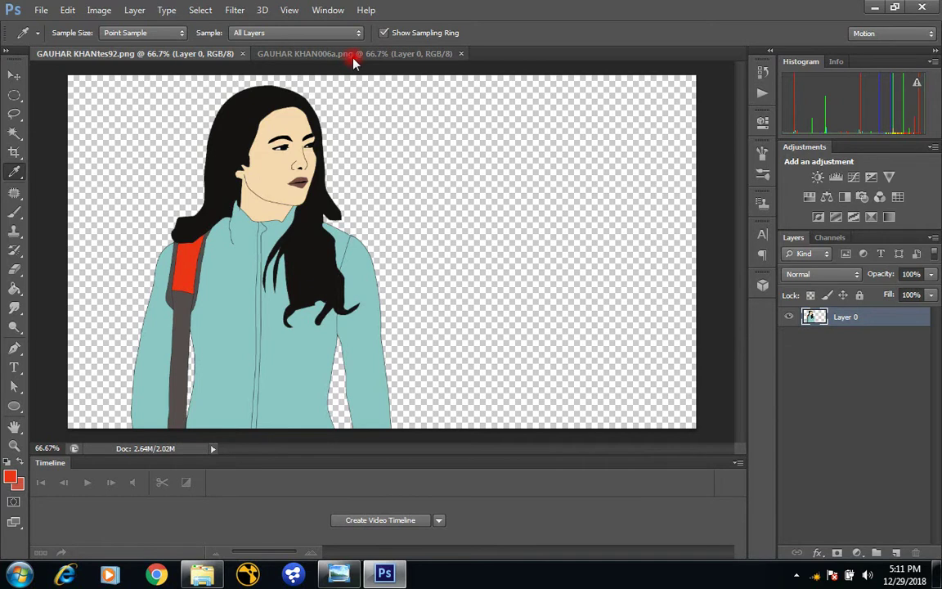
click(307, 55)
click(14, 289)
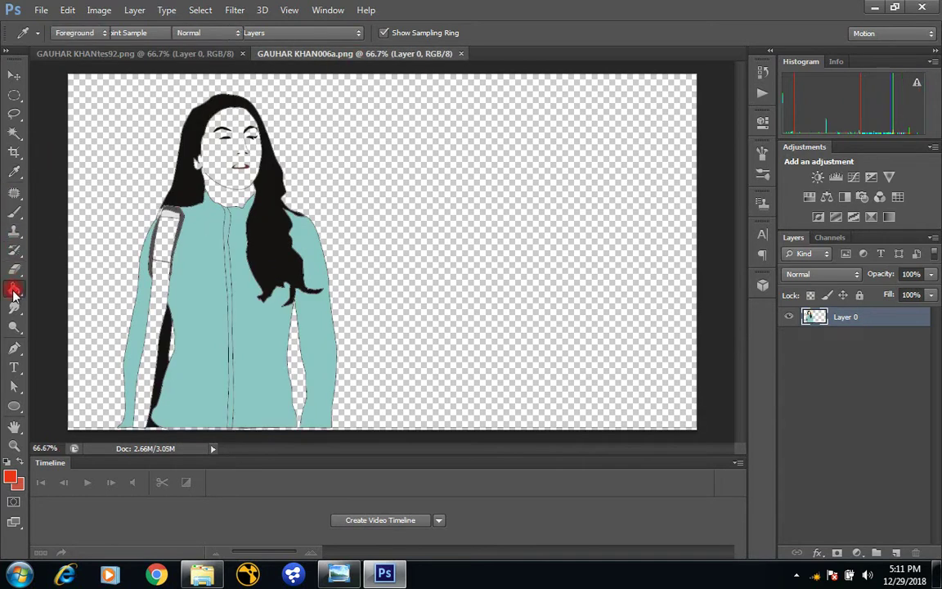
click(165, 242)
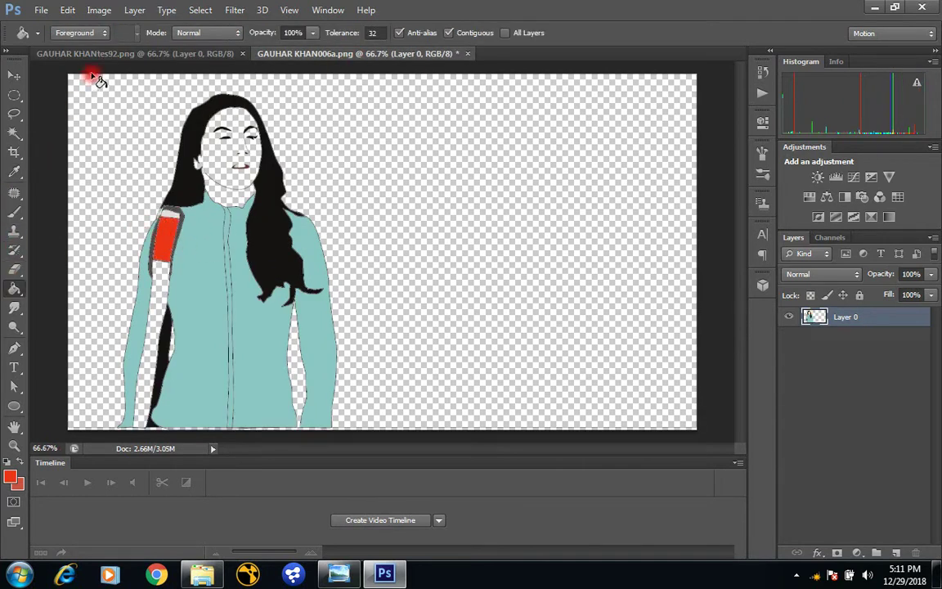
- Sample the dark grey strap colour from GAUHAR KHANtes92 and fill the lower bag strap in GAUHAR KHAN006a
click(97, 52)
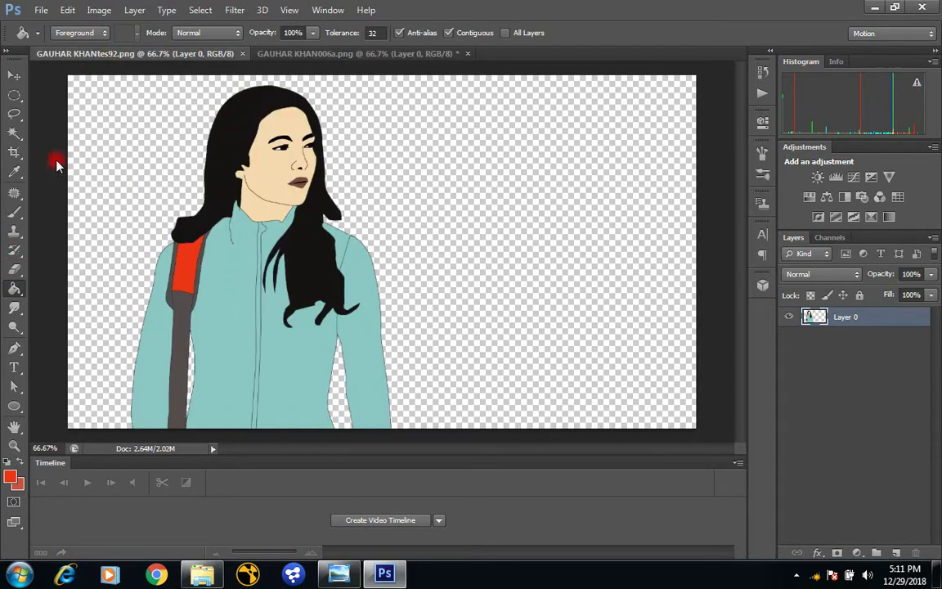
click(14, 172)
click(160, 291)
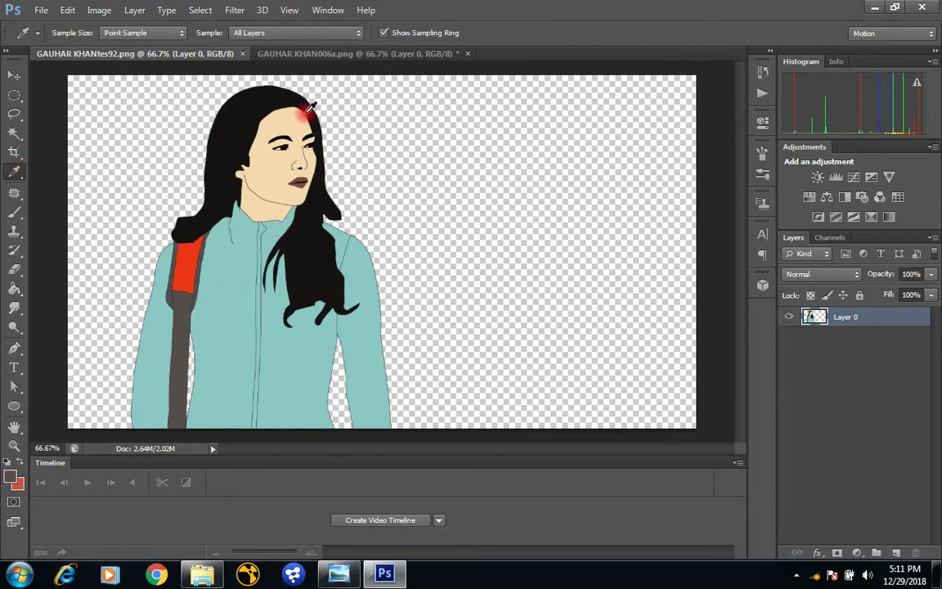
click(328, 54)
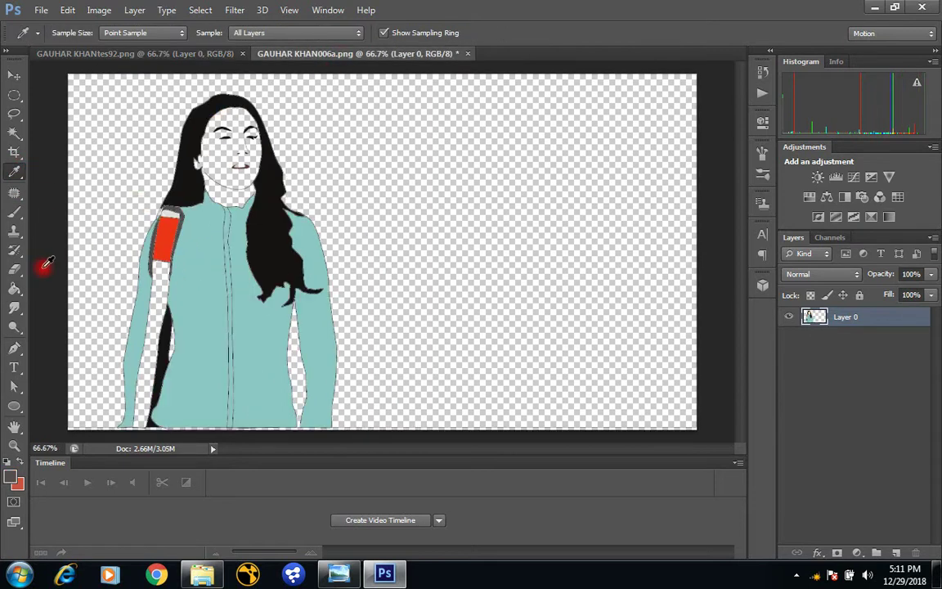
click(15, 288)
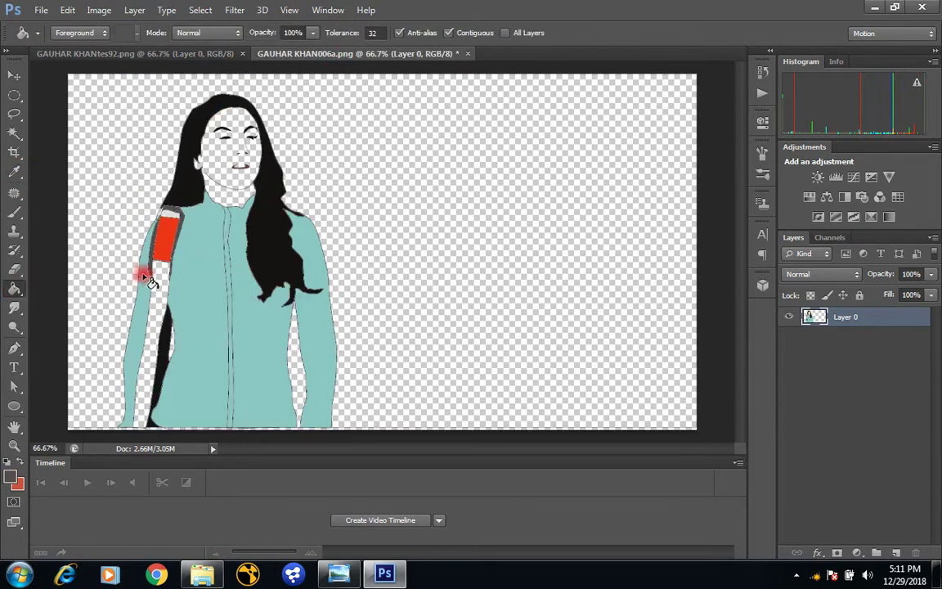
click(152, 317)
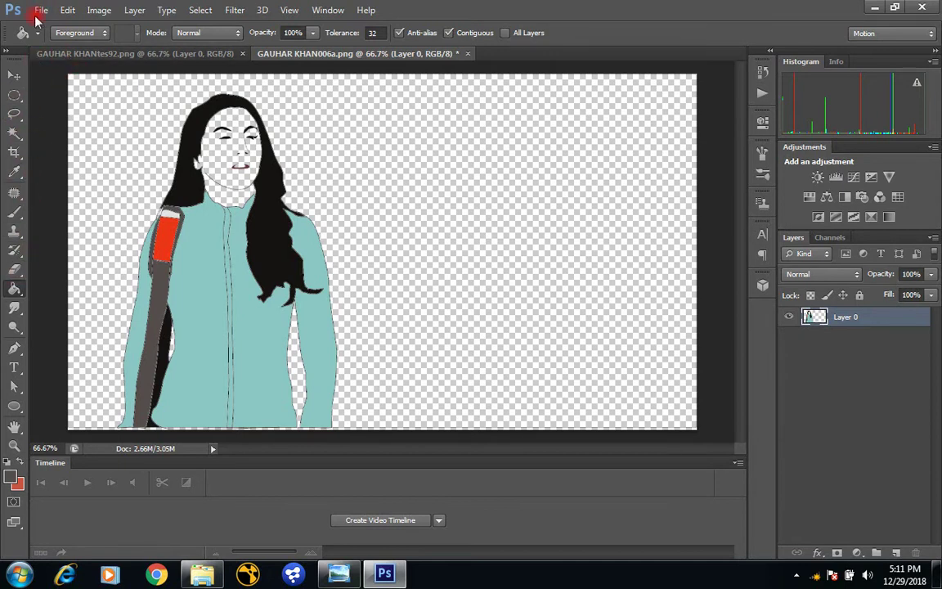
- Sample the skin tone from the face in GAUHAR KHANtes92 and fill the face and neck in GAUHAR KHAN006a
click(14, 171)
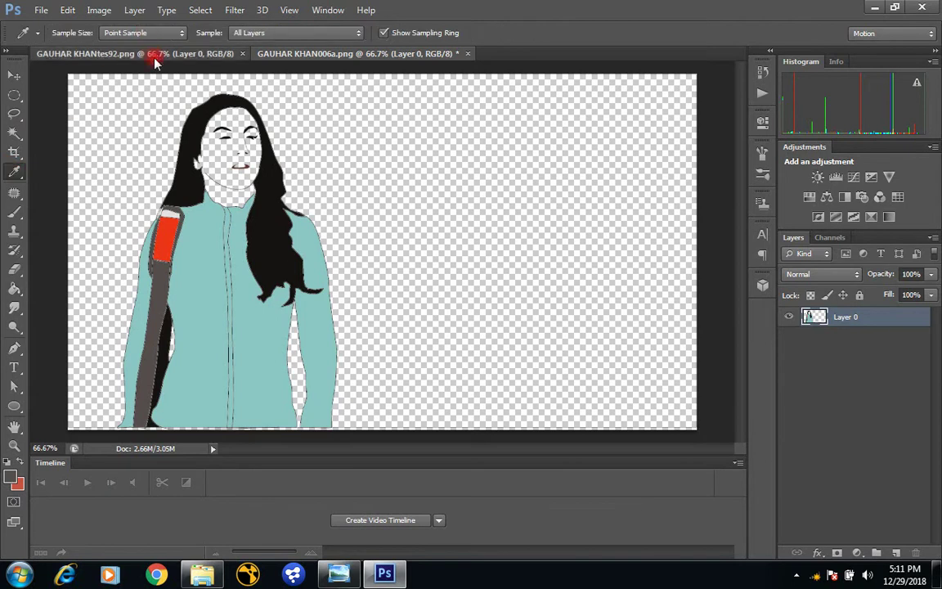
click(139, 53)
click(271, 175)
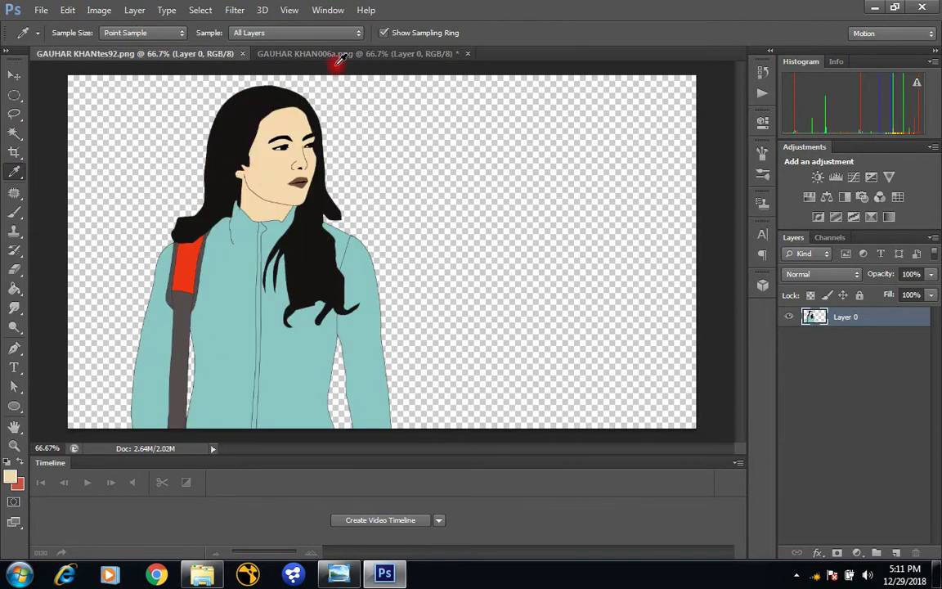
click(384, 55)
click(15, 289)
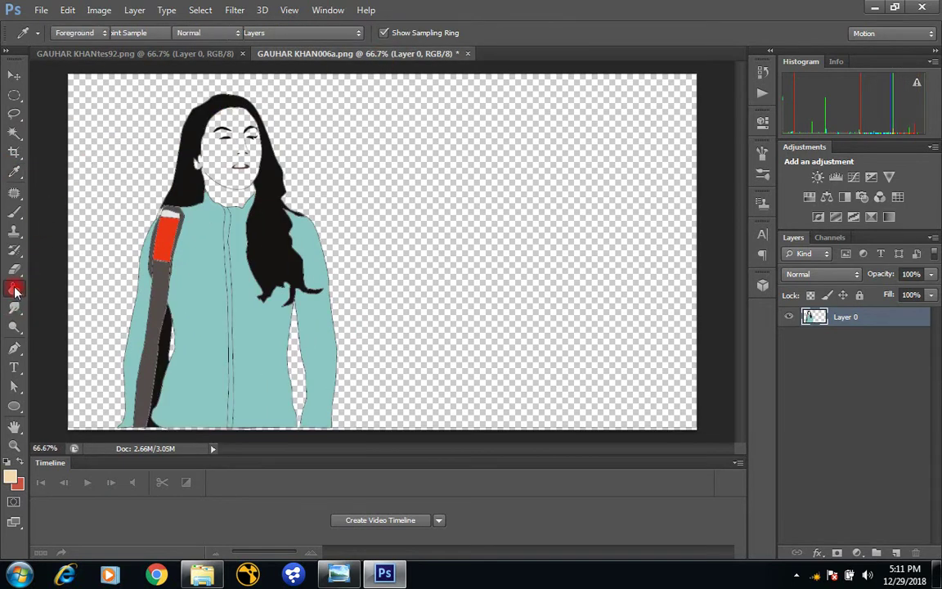
click(231, 196)
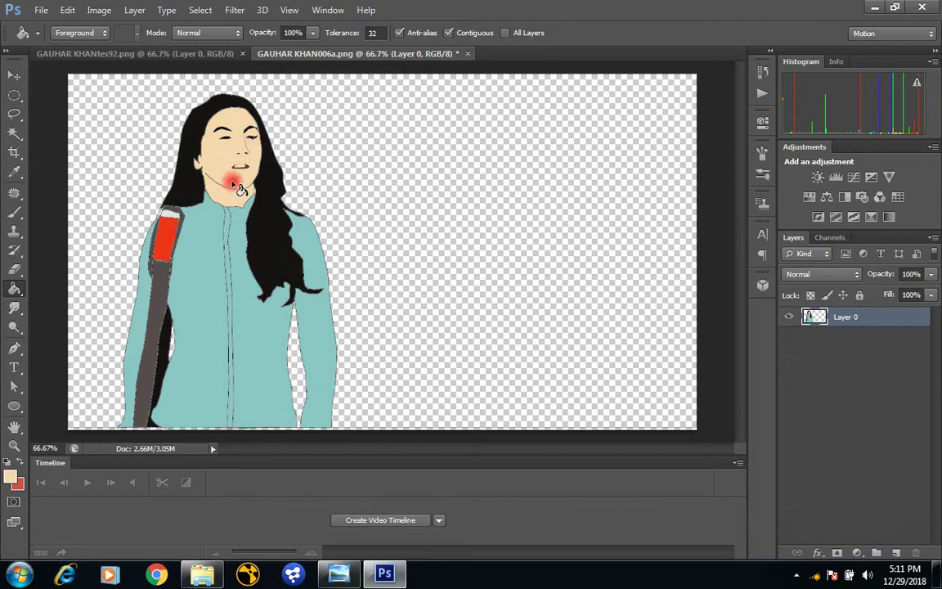
- Save the coloured GAUHAR KHAN006a drawing and close it
click(44, 10)
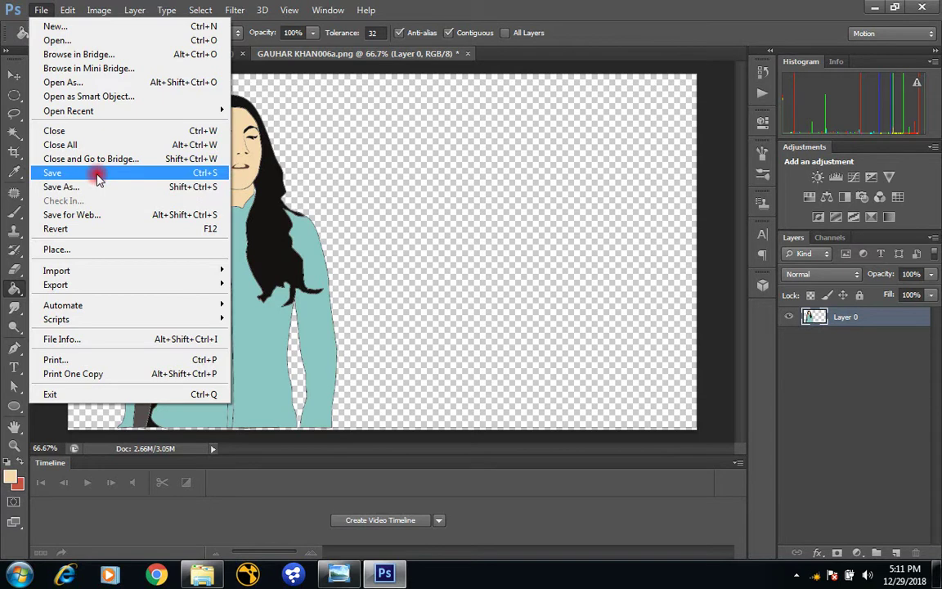
click(98, 173)
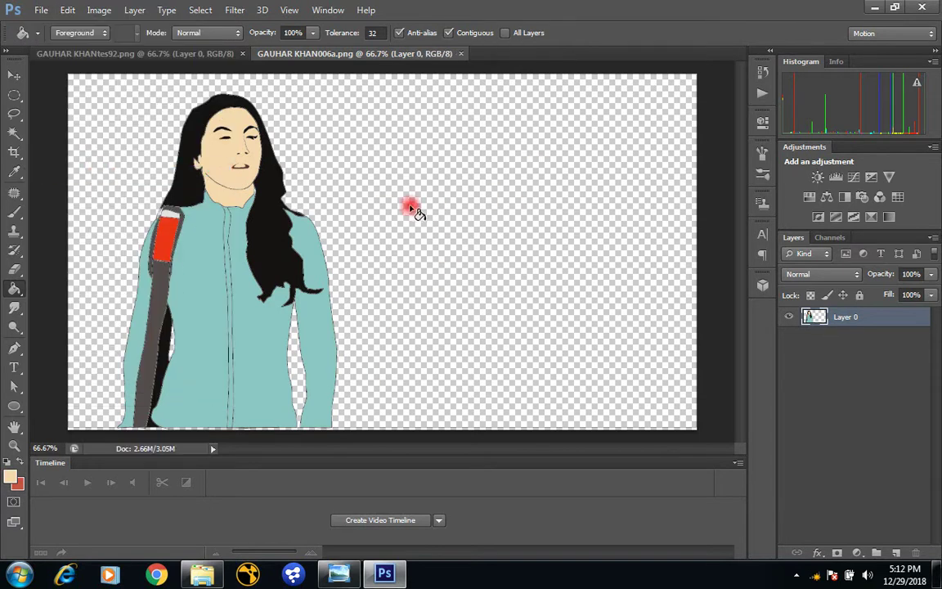
click(461, 54)
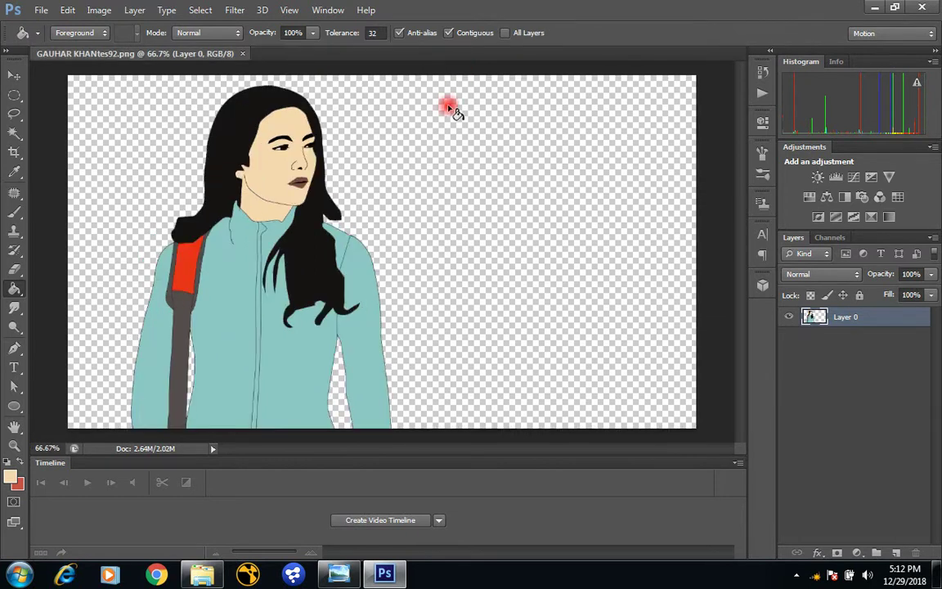
- Open the GAUHAR KHAN010 drawing from New folder and fill its face and neck with the skin tone
click(40, 10)
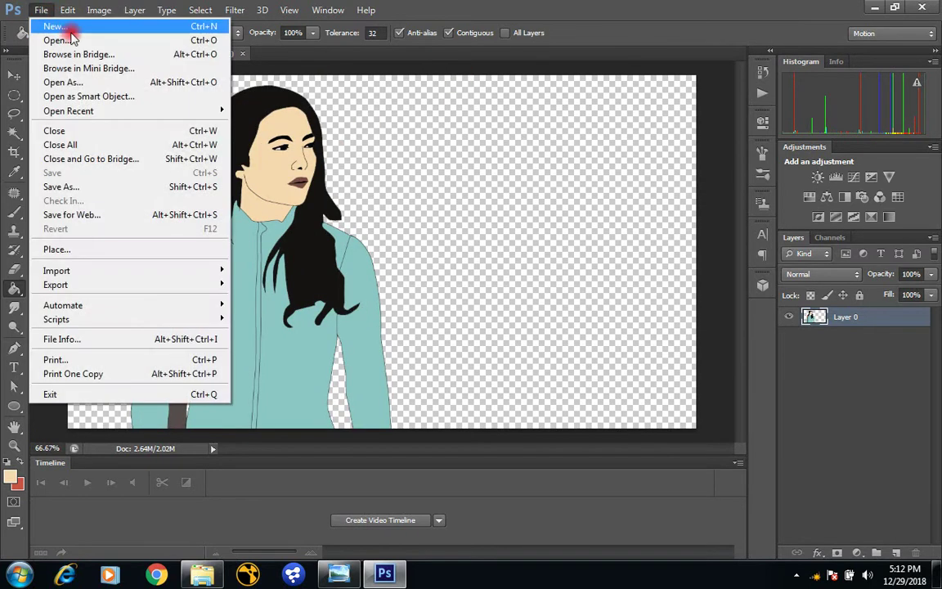
click(81, 43)
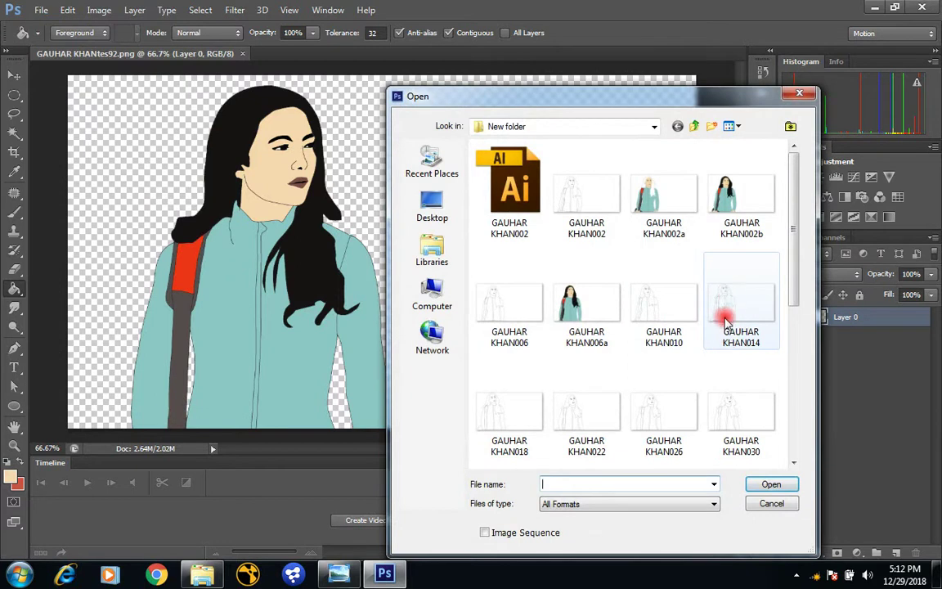
click(676, 302)
click(772, 482)
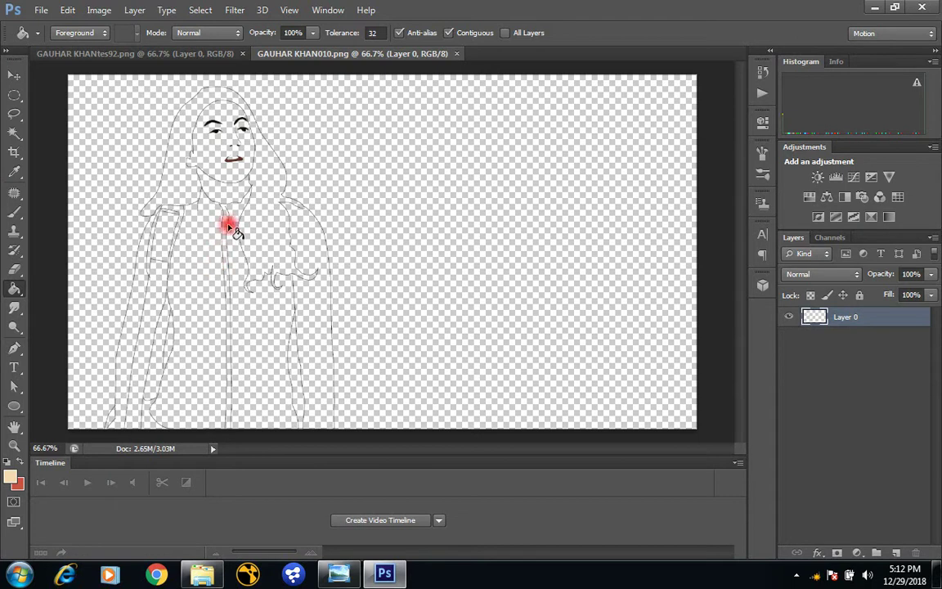
click(216, 150)
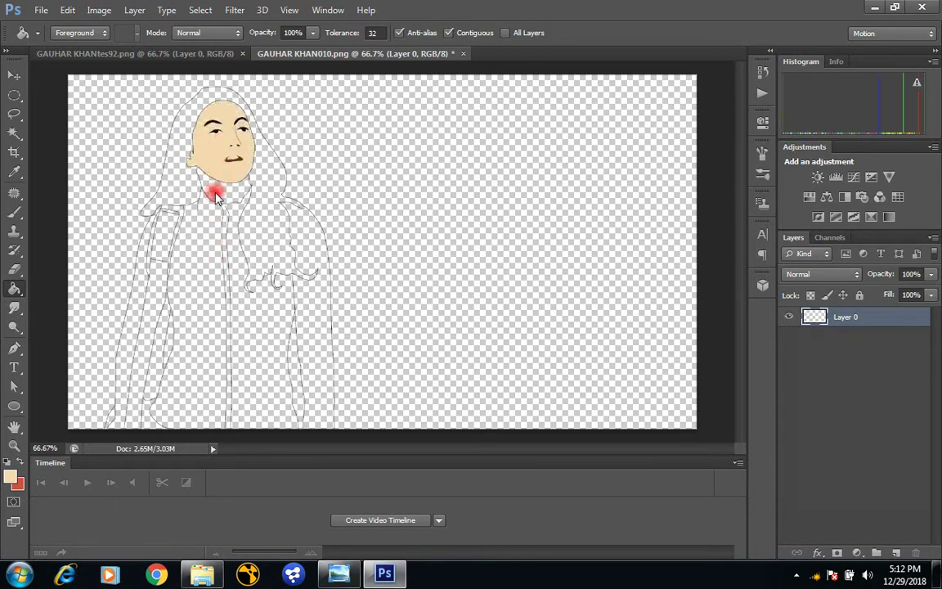
click(217, 196)
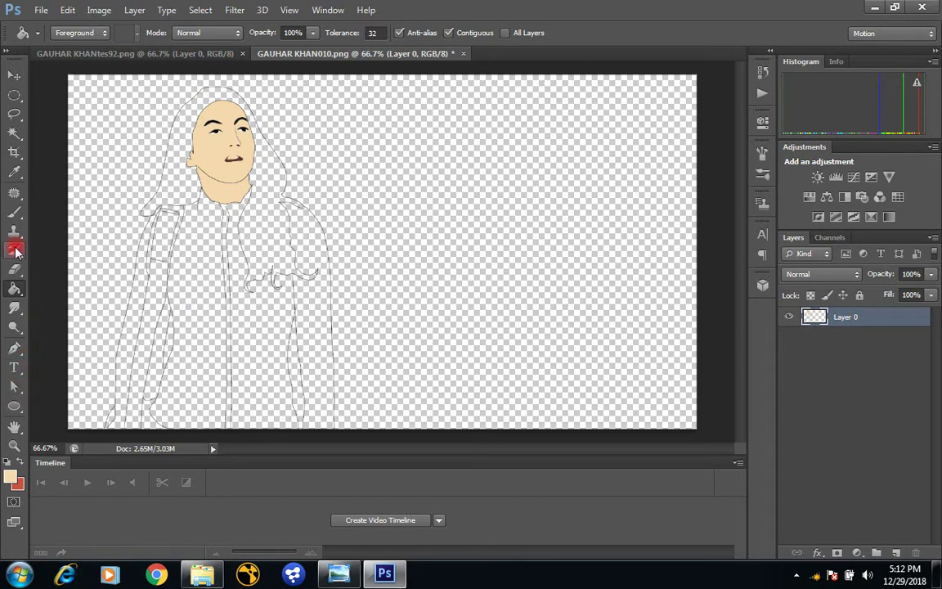
- Sample the teal jacket colour from GAUHAR KHANtes92 and fill the sleeves, body and zip strip of the jacket in GAUHAR KHAN010
click(15, 171)
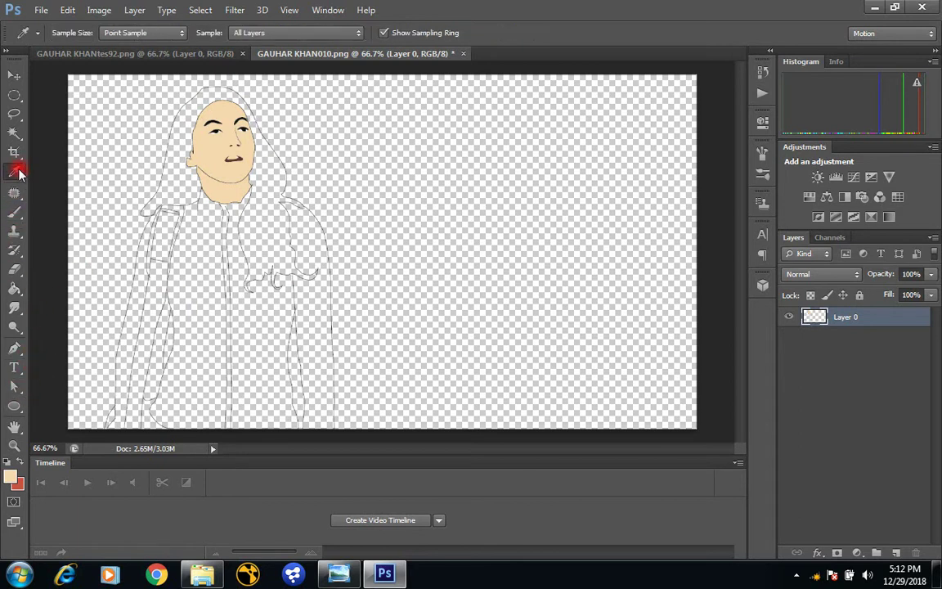
click(180, 54)
drag(167, 186, 107, 90)
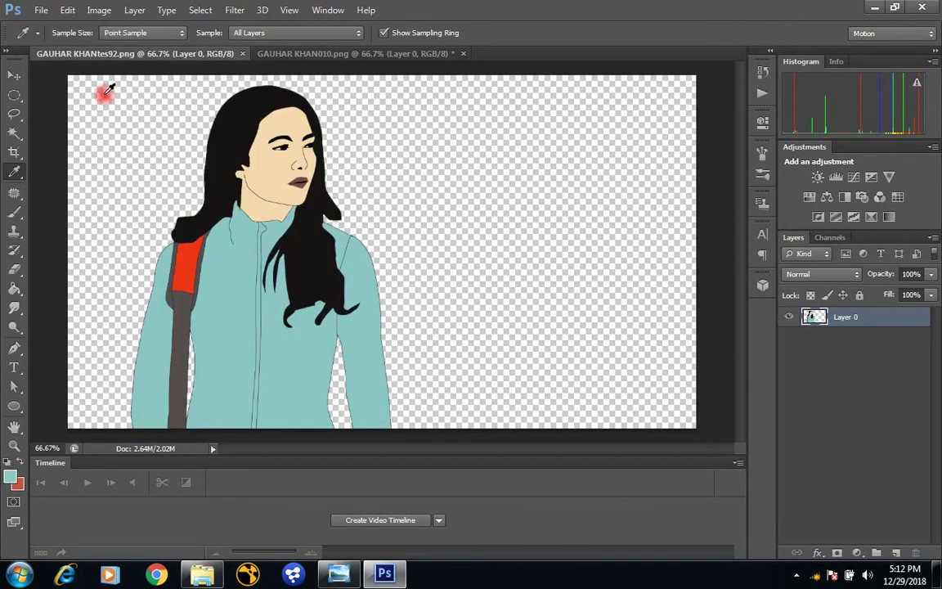
click(273, 53)
click(14, 288)
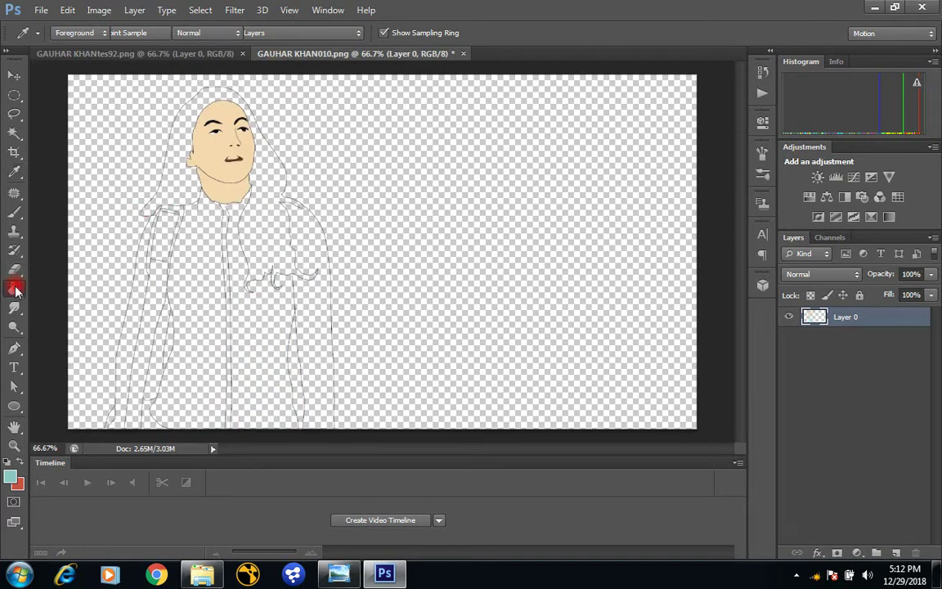
click(134, 305)
click(208, 315)
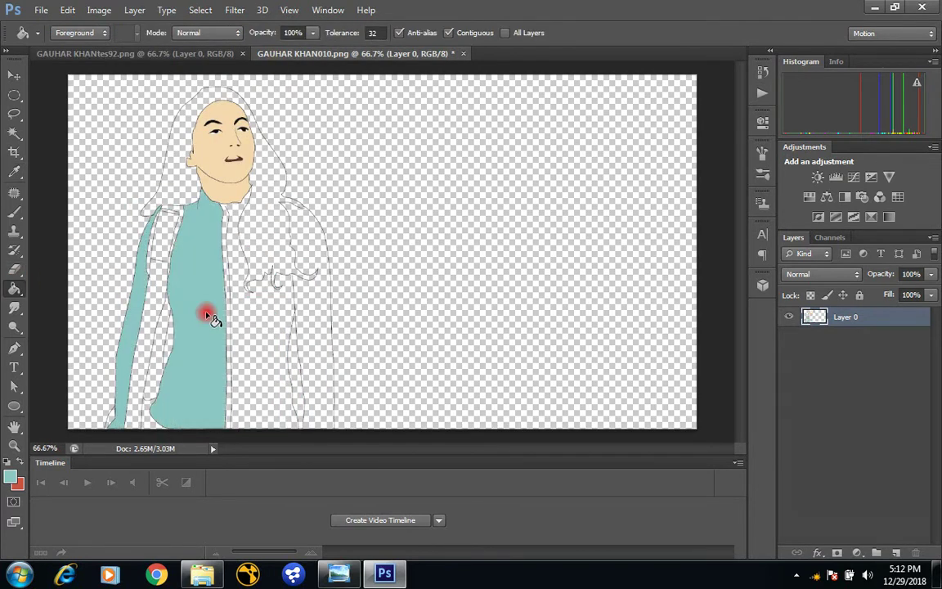
key(ctrl+z)
click(196, 364)
click(246, 384)
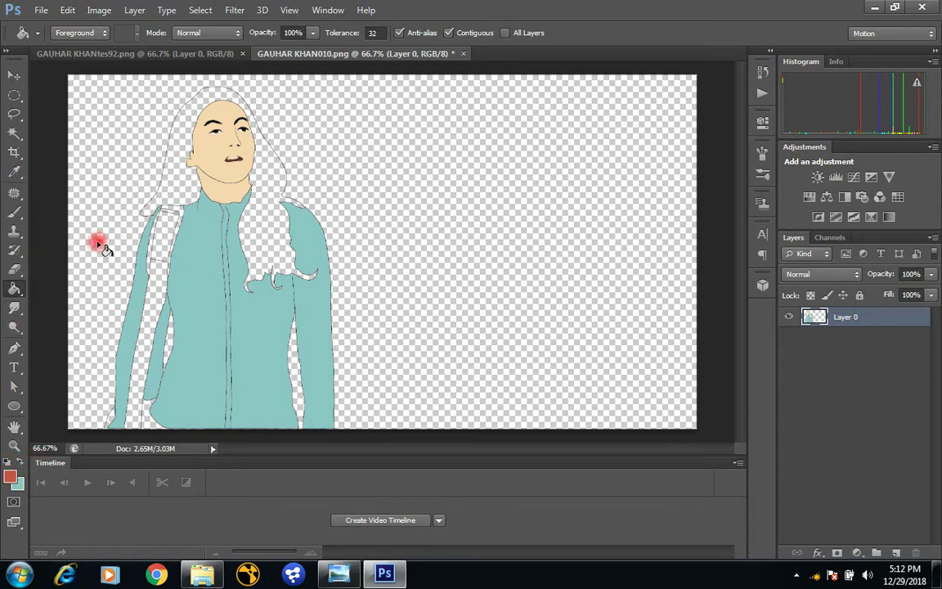
- Try a muted red fill on the bag strap in GAUHAR KHAN010 and undo it
click(161, 244)
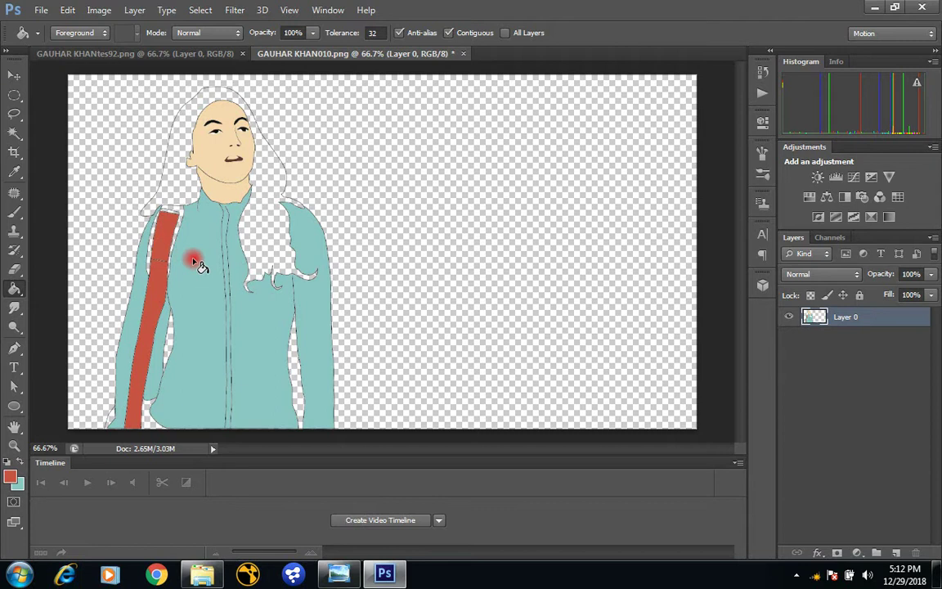
key(ctrl+z)
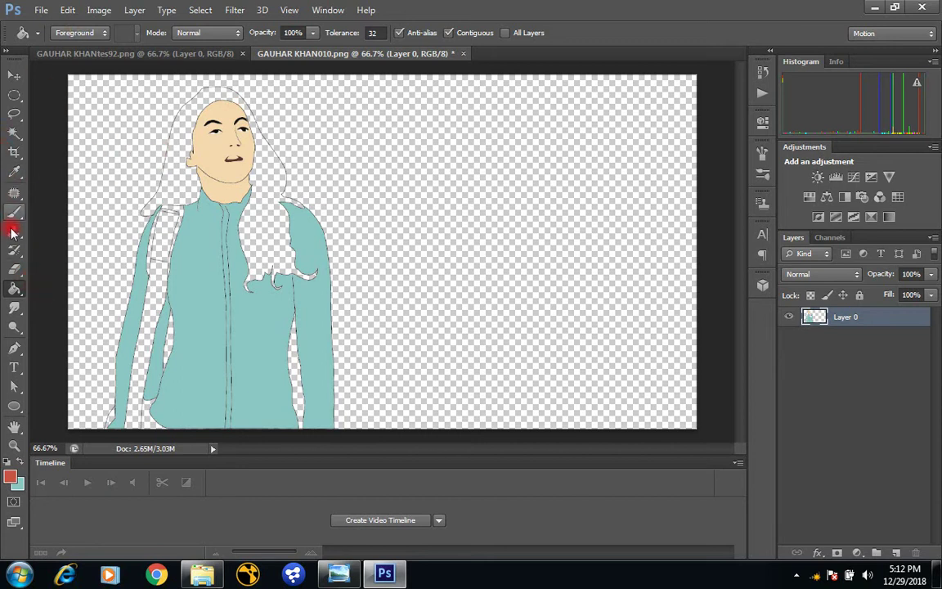
- Sample the black hair colour from GAUHAR KHANtes92 and fill the hair and the small bag areas at the figure's base in GAUHAR KHAN010
click(13, 171)
click(41, 10)
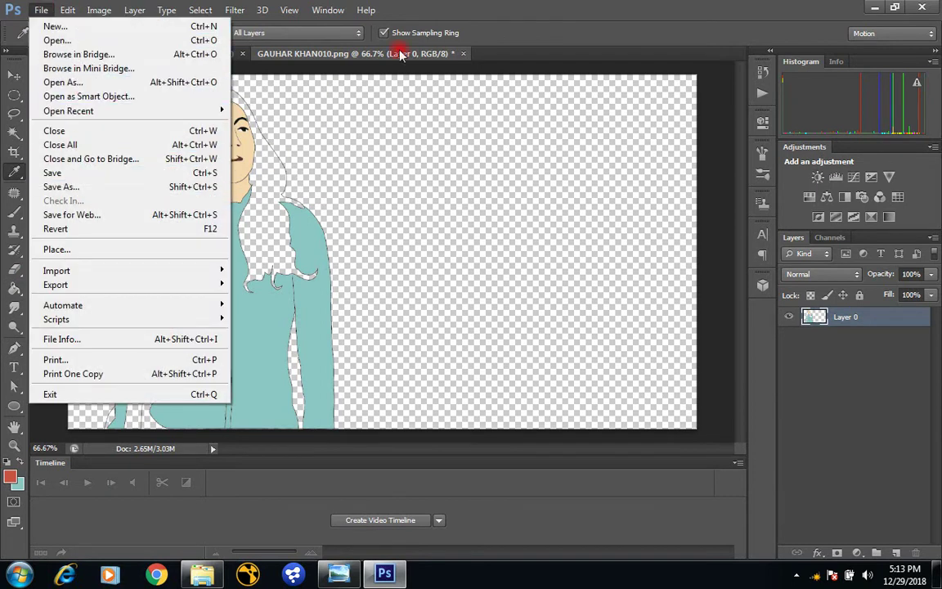
click(482, 56)
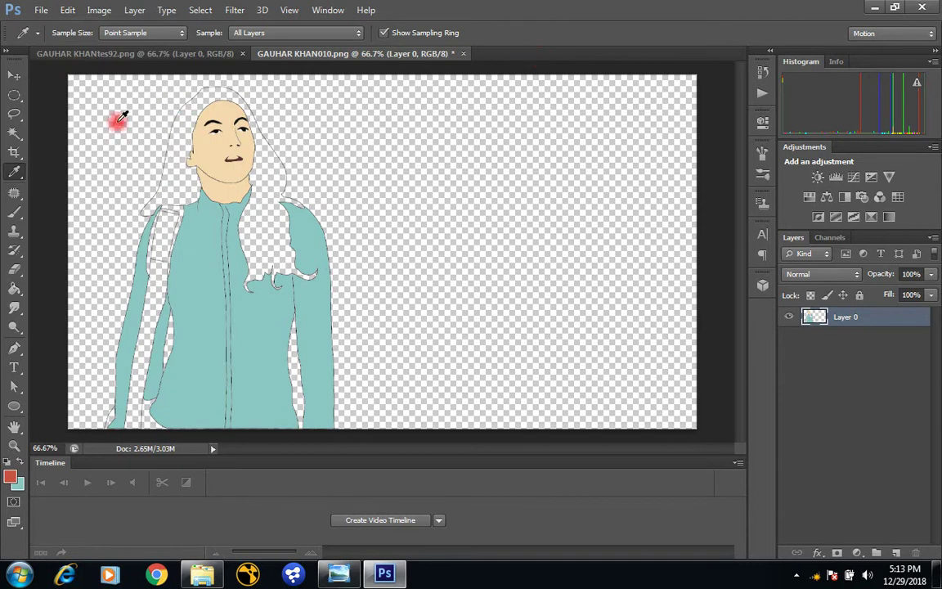
click(90, 53)
click(232, 157)
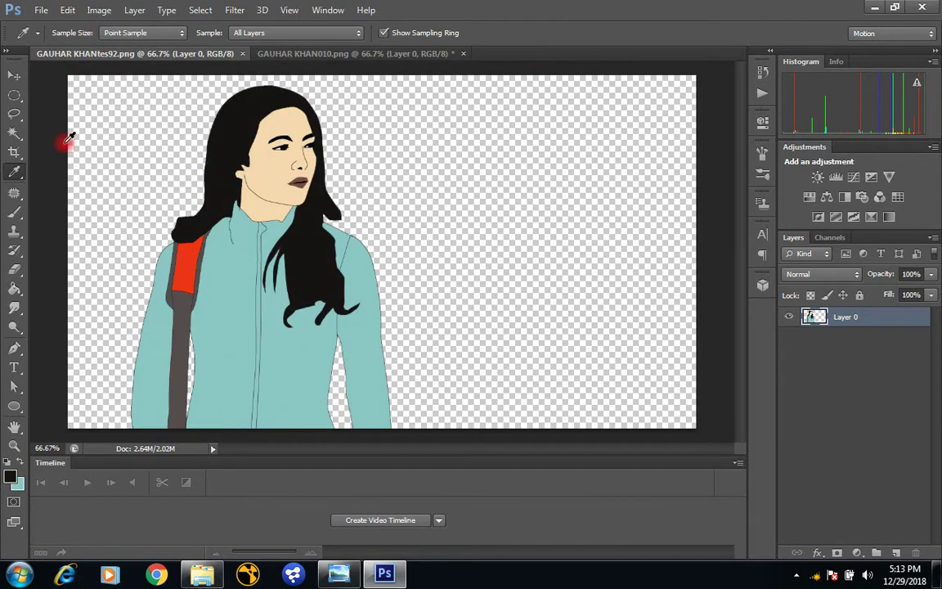
click(14, 290)
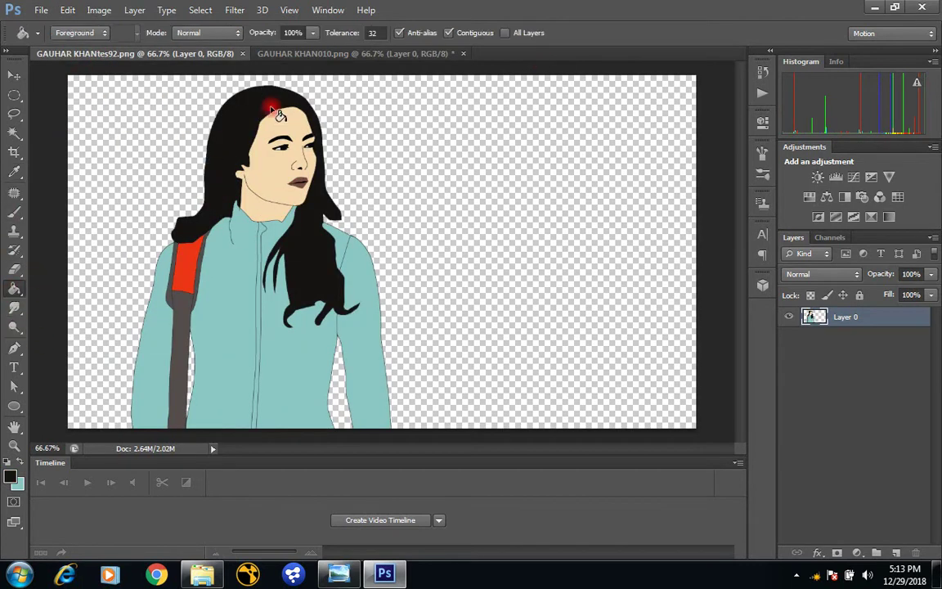
click(282, 53)
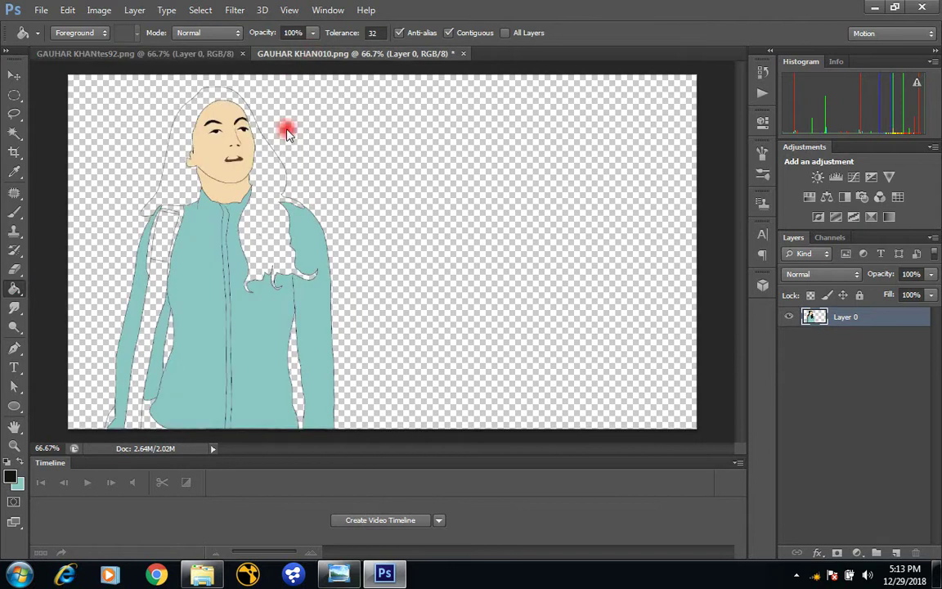
click(263, 229)
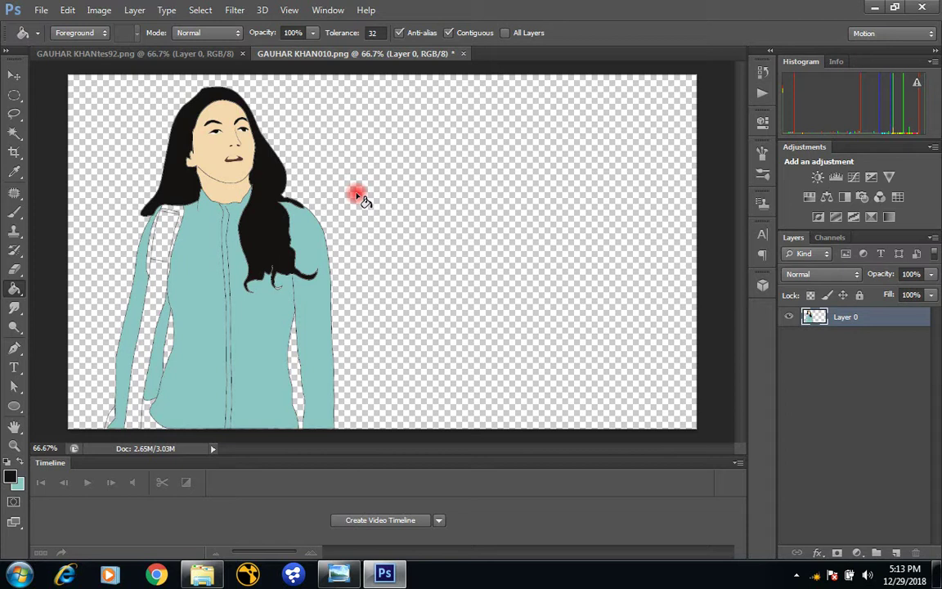
click(147, 425)
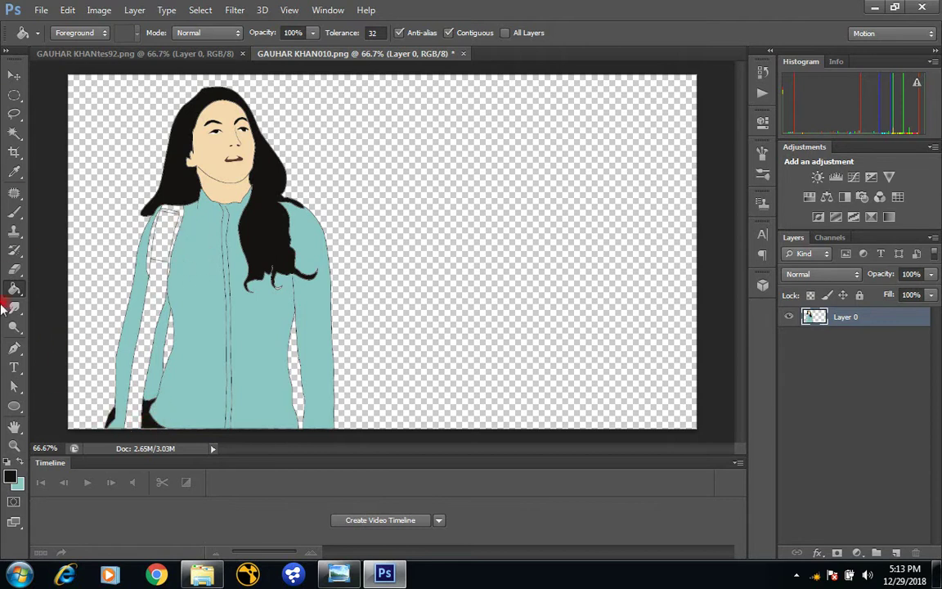
- Sample the dark grey strap colour from GAUHAR KHANtes92 and fill the border around the upper strap panel in GAUHAR KHAN010
click(13, 175)
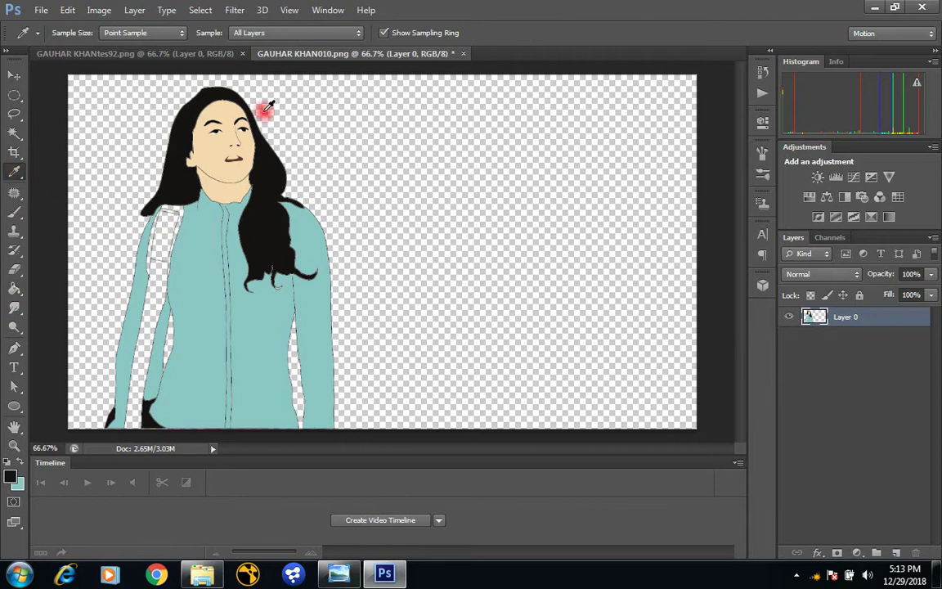
click(187, 53)
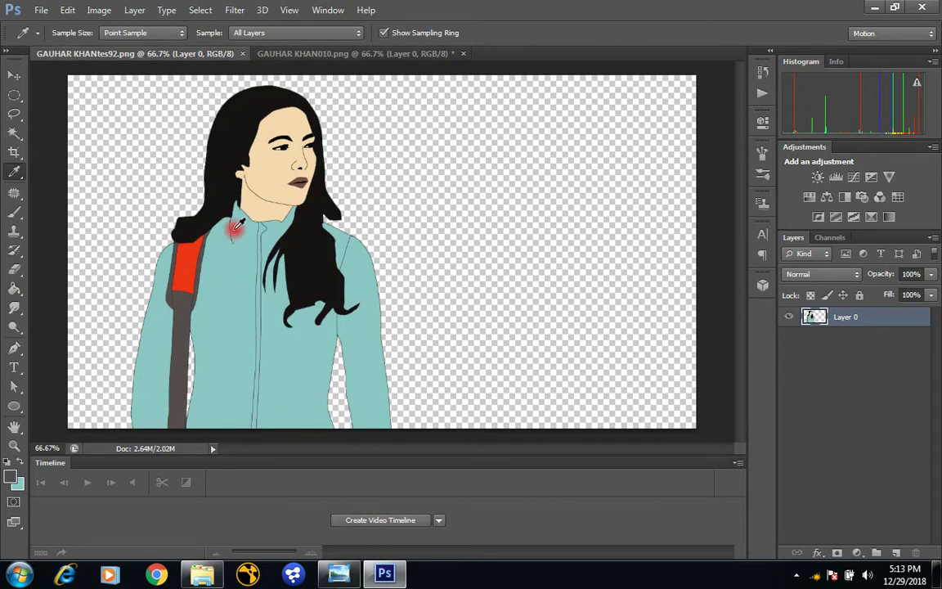
click(293, 53)
click(15, 290)
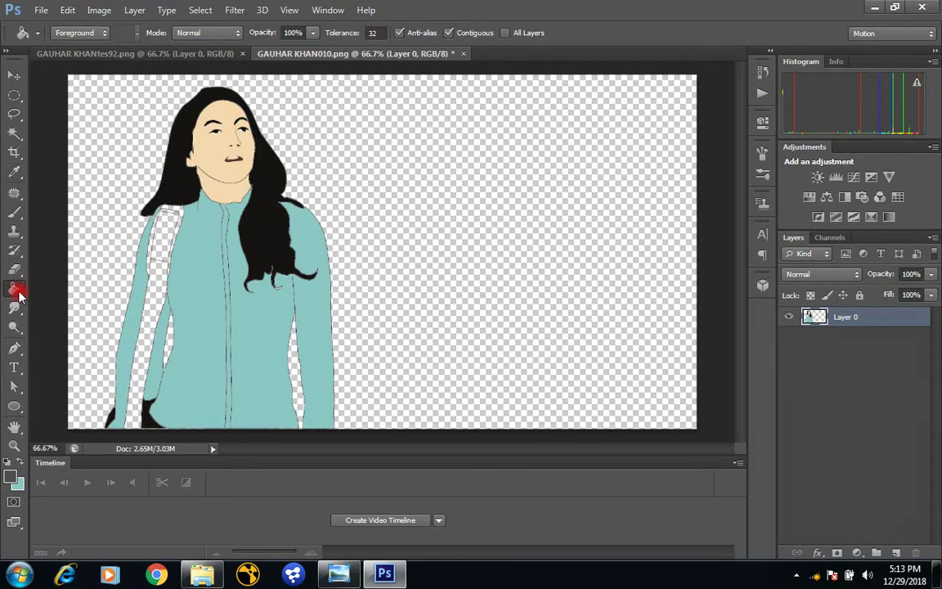
click(178, 225)
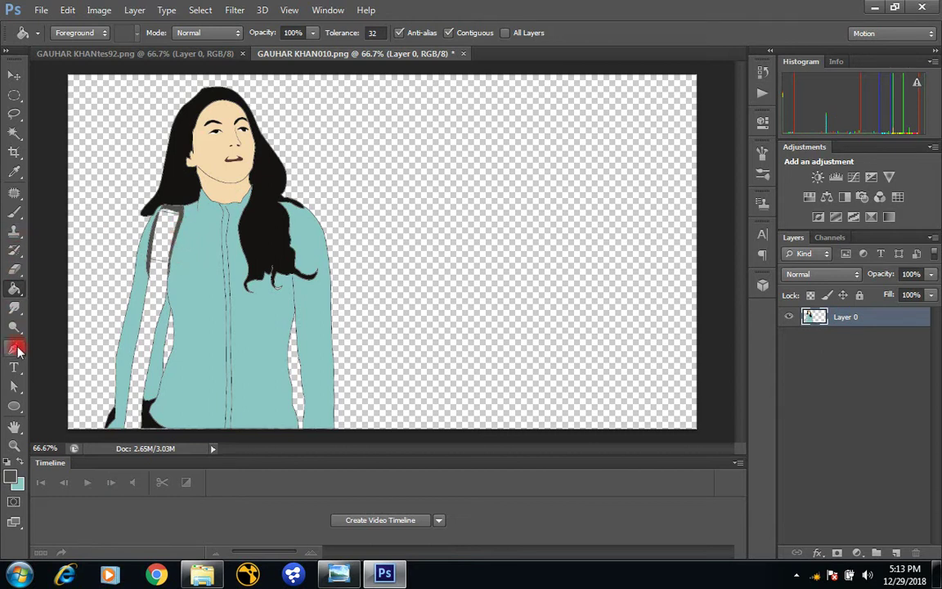
- Set the foreground colour to a light grey and fill the small area at the upper end of the bag strap in GAUHAR KHAN010
click(10, 476)
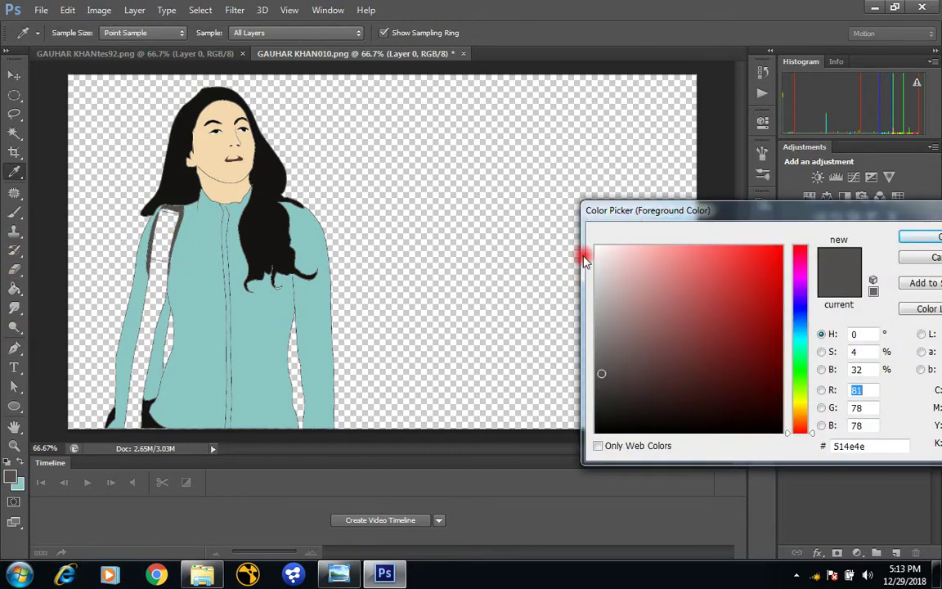
click(599, 248)
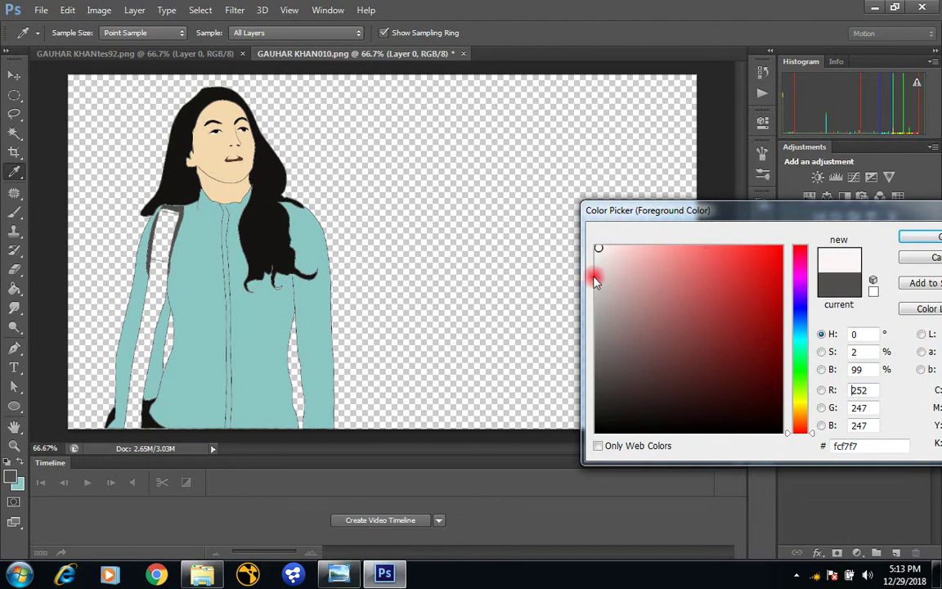
click(597, 279)
click(918, 236)
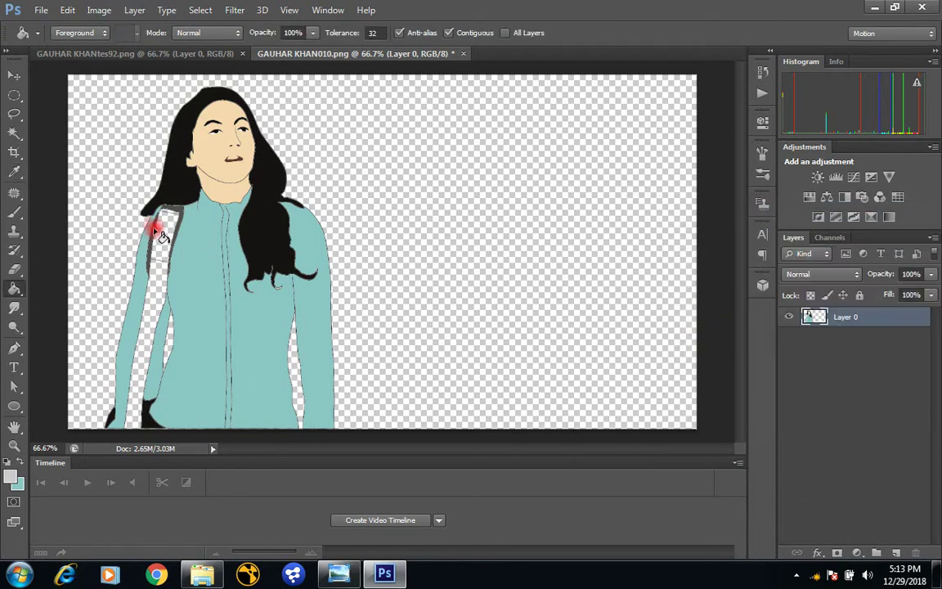
click(178, 217)
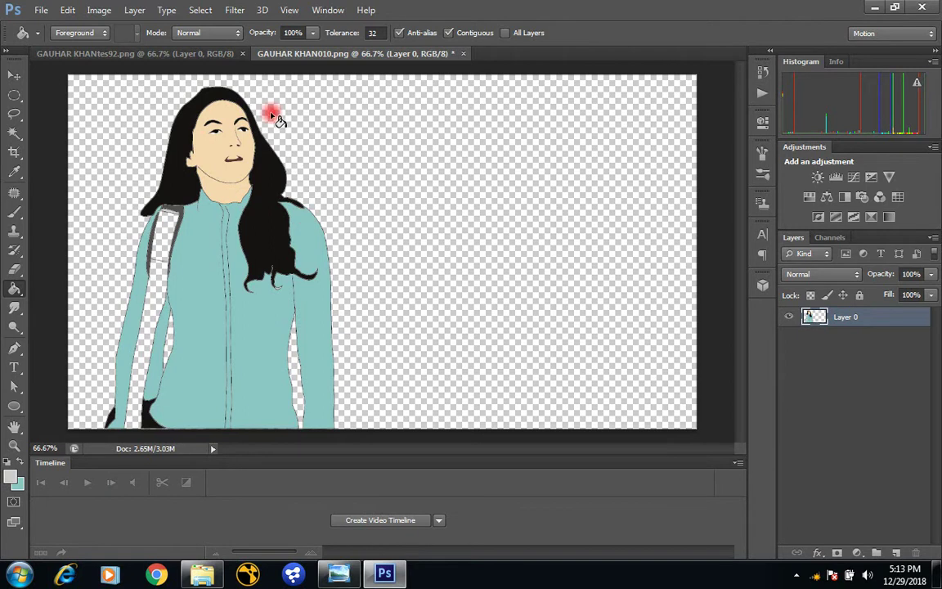
click(41, 11)
click(90, 187)
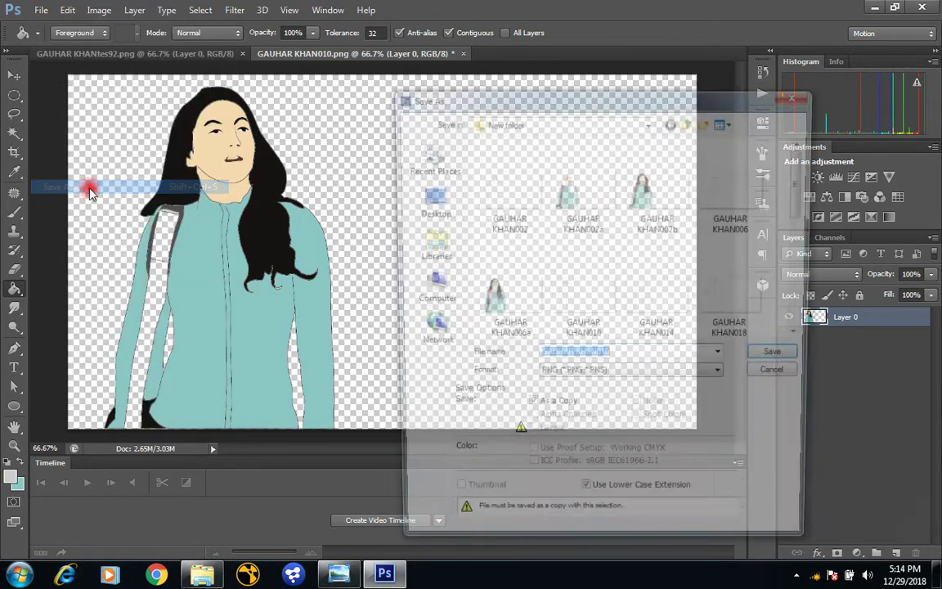
click(612, 357)
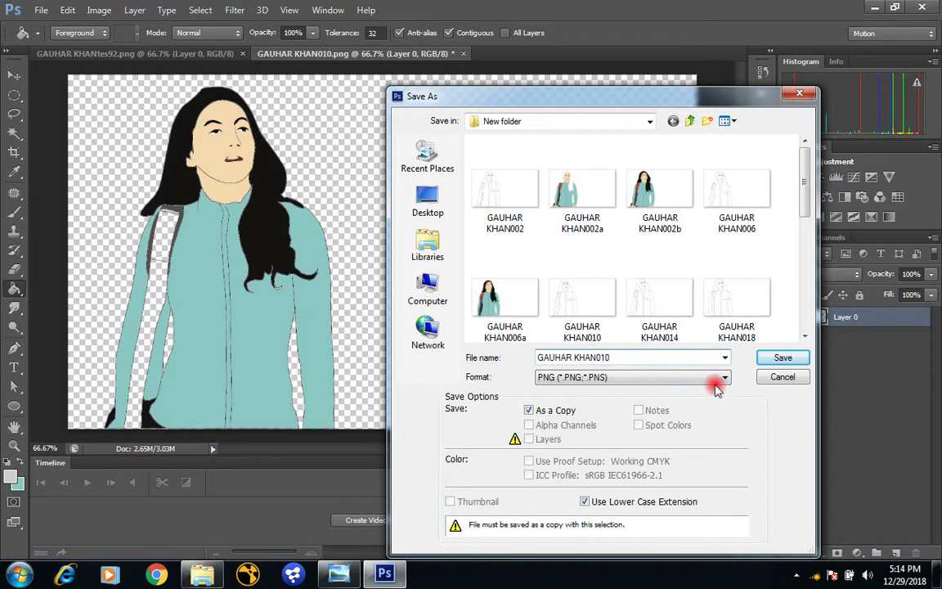
click(782, 378)
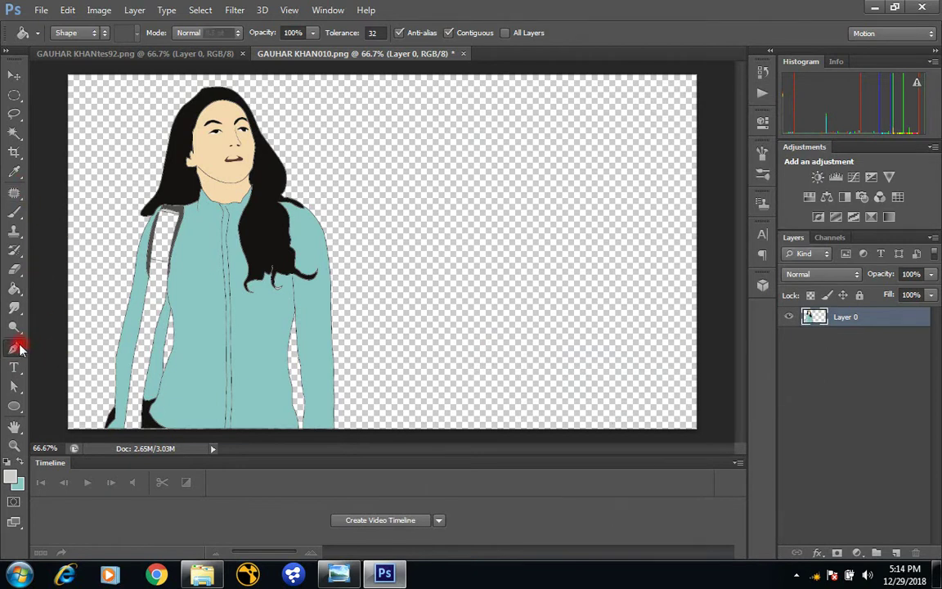
- Draw a straight black Pen tool line about 40 px wide across the strap at the upper panel's lower edge, with a 0.99 pt stroke
click(17, 346)
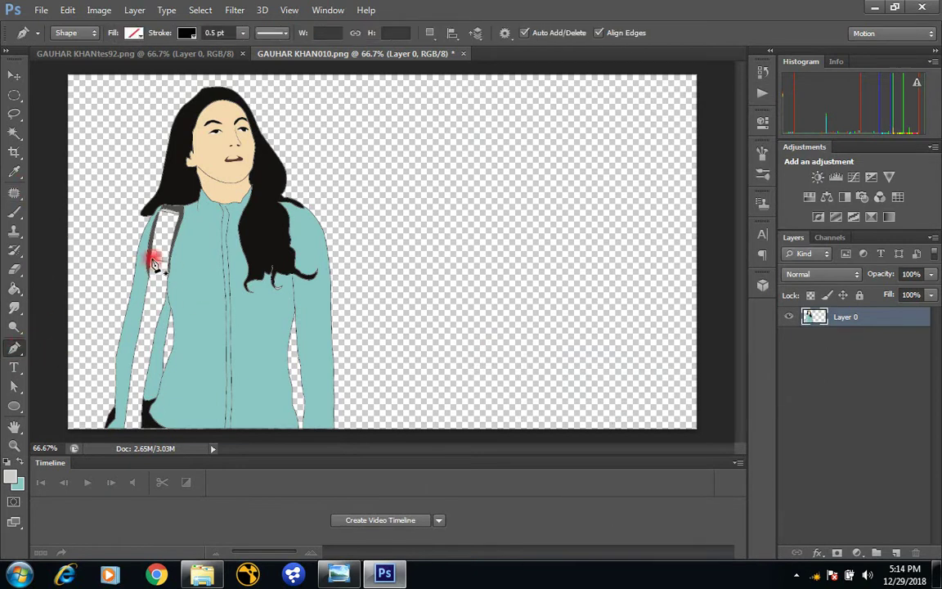
click(152, 263)
click(167, 265)
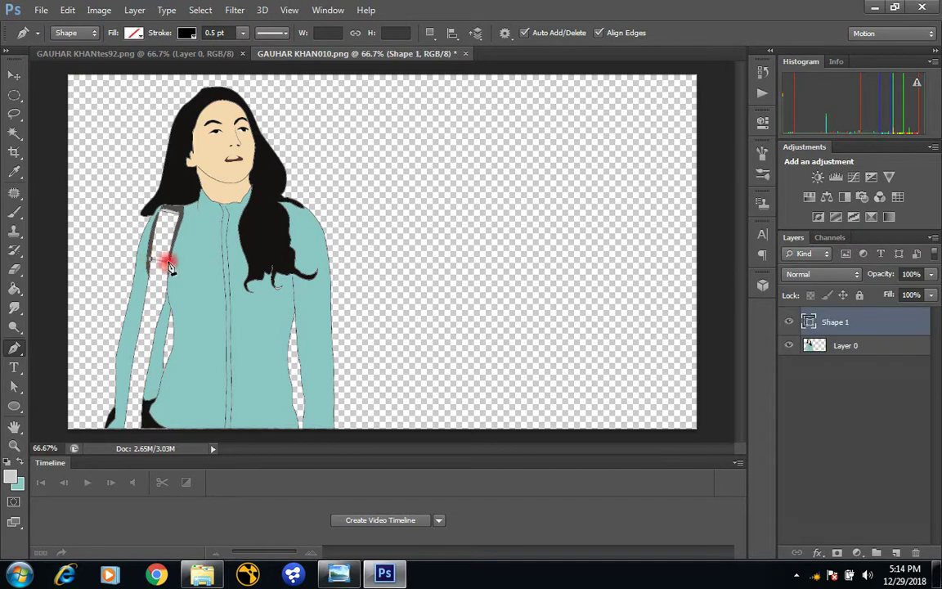
click(252, 288)
click(139, 32)
click(242, 33)
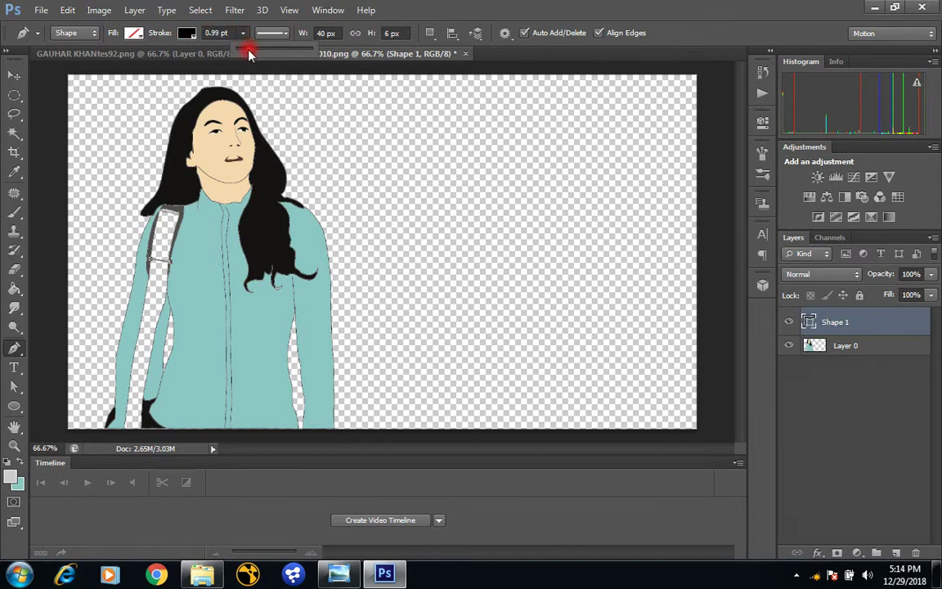
click(826, 445)
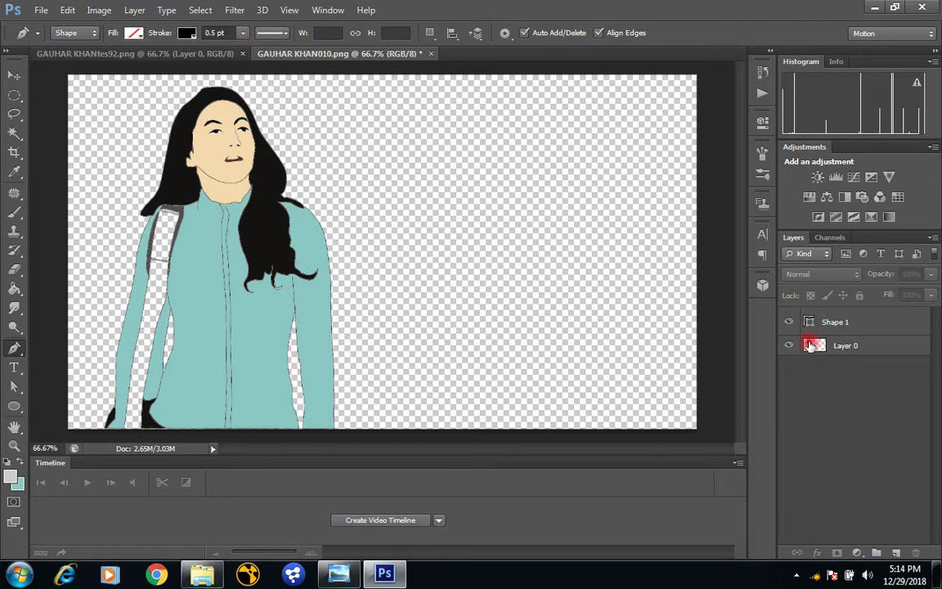
- Save the drawing as a PNG copy named GAUHAR KHAN010b with smallest compression and no interlacing
click(39, 11)
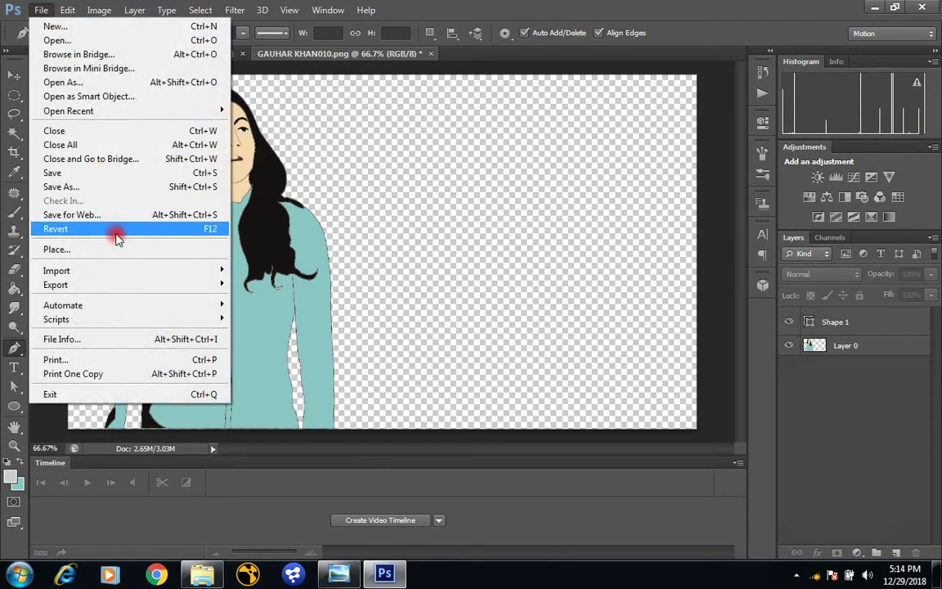
click(111, 187)
click(609, 357)
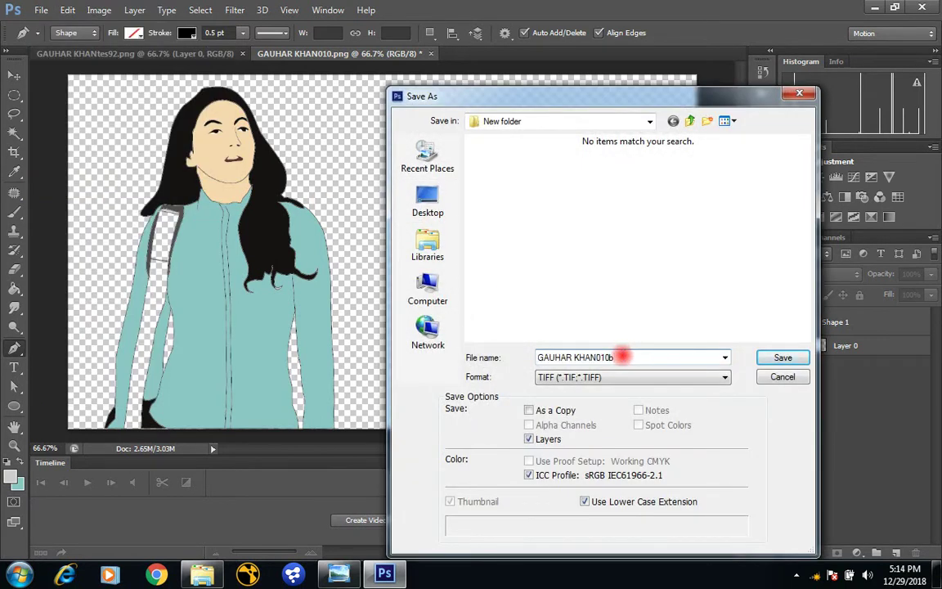
click(677, 378)
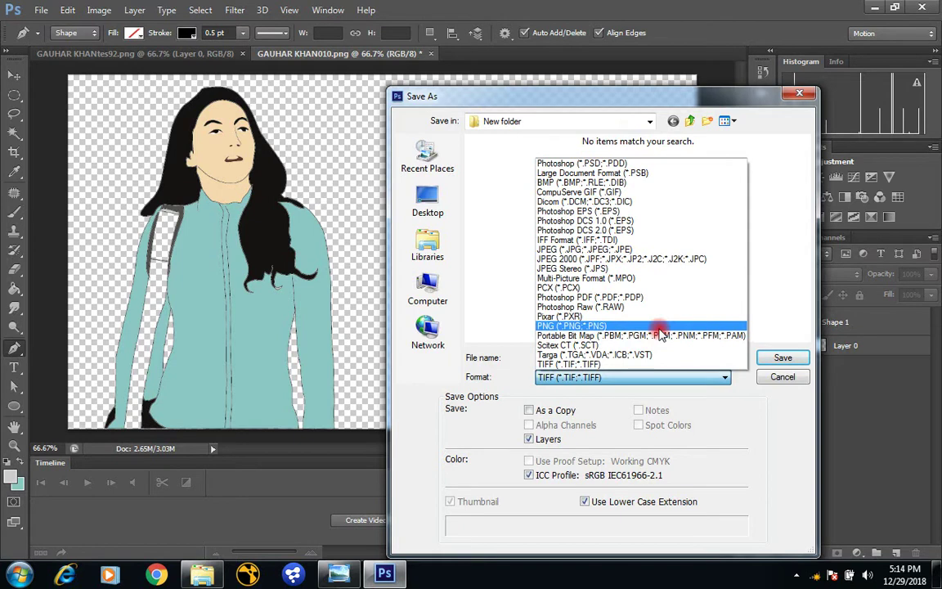
click(659, 328)
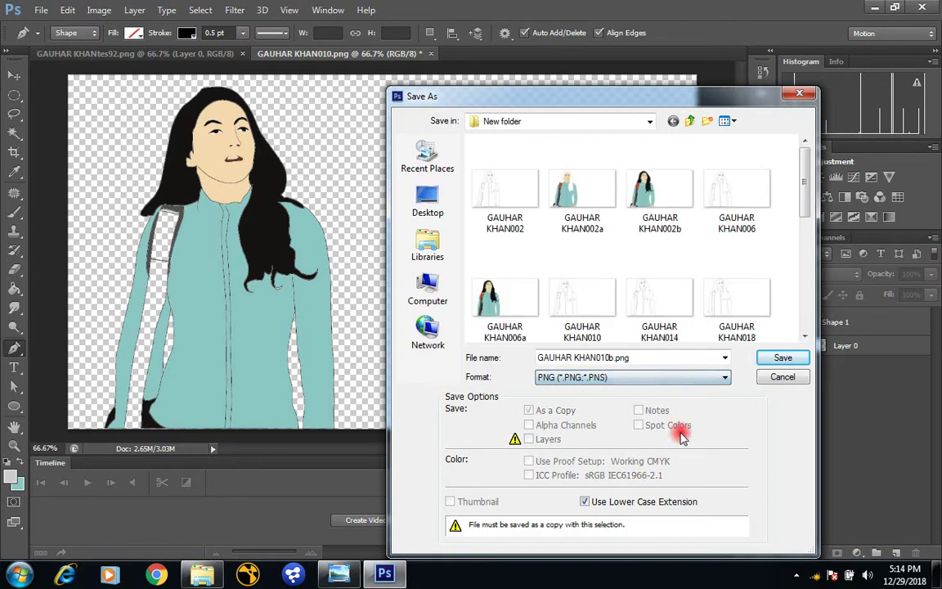
click(785, 359)
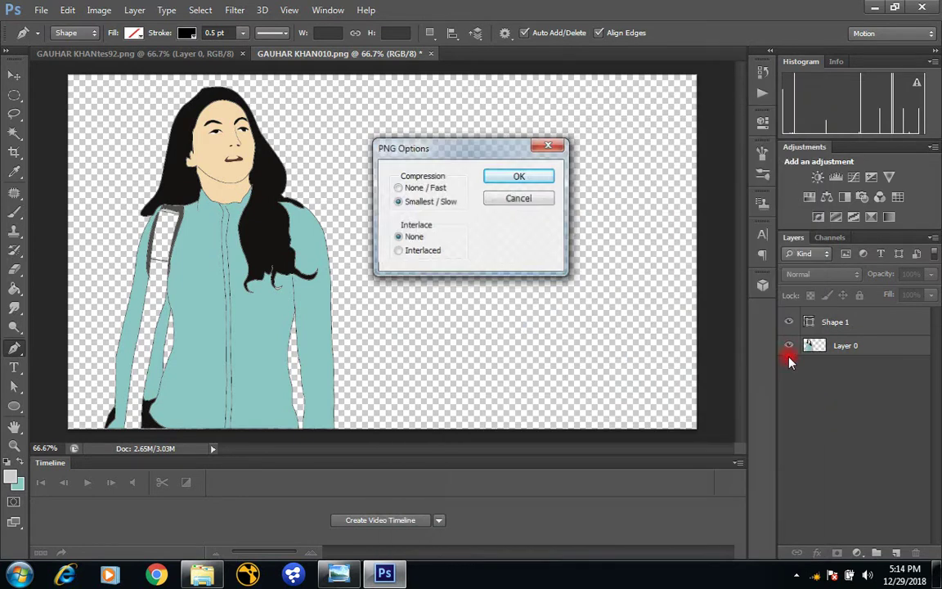
click(521, 177)
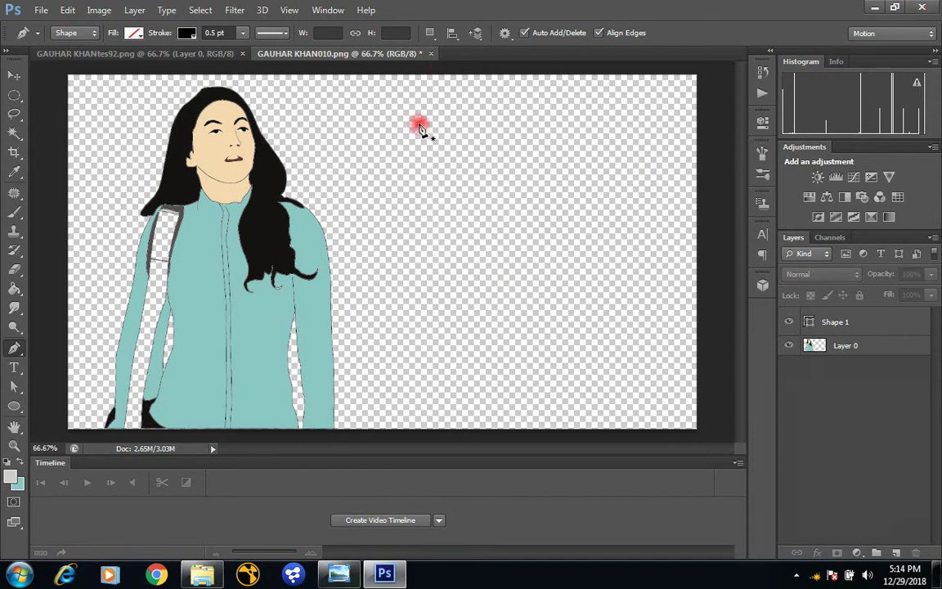
- Close GAUHAR KHAN010 without saving its changes and open the GAUHAR KHAN010b PNG
click(432, 54)
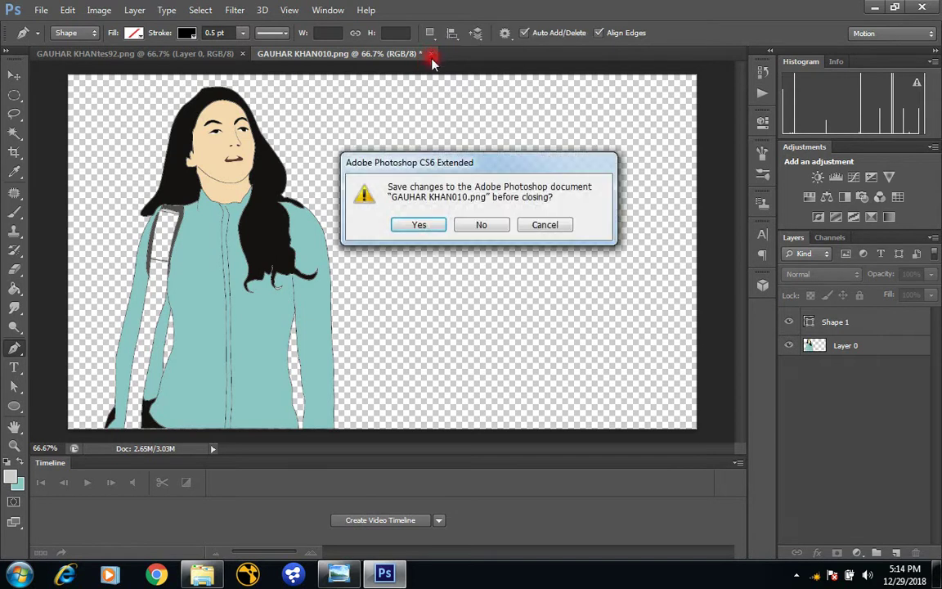
click(482, 224)
click(41, 12)
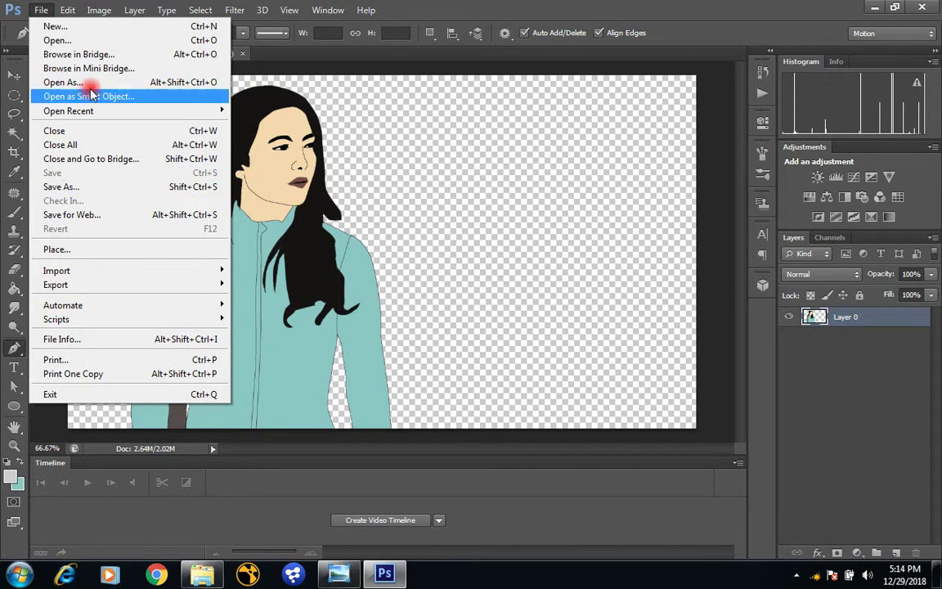
click(121, 40)
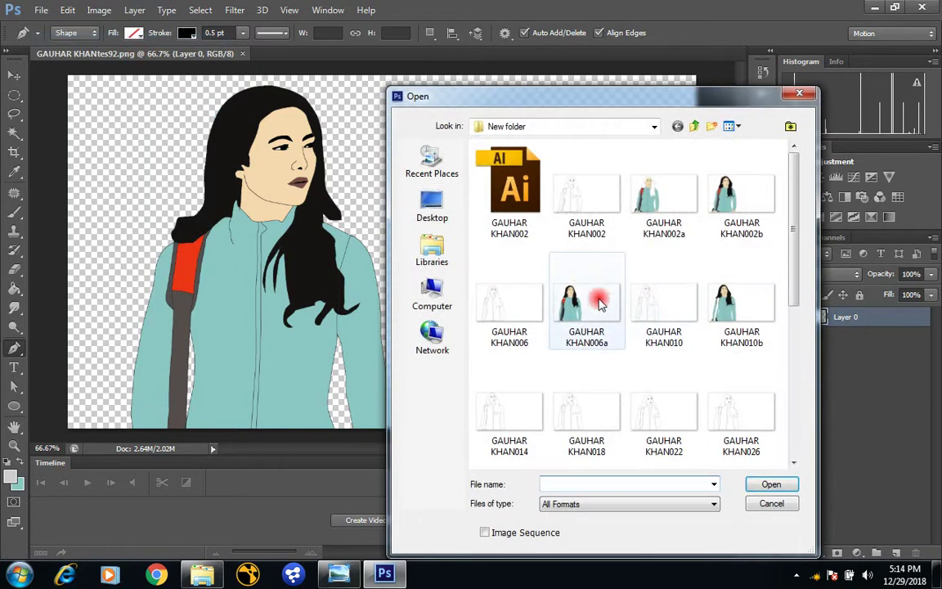
click(746, 309)
click(773, 484)
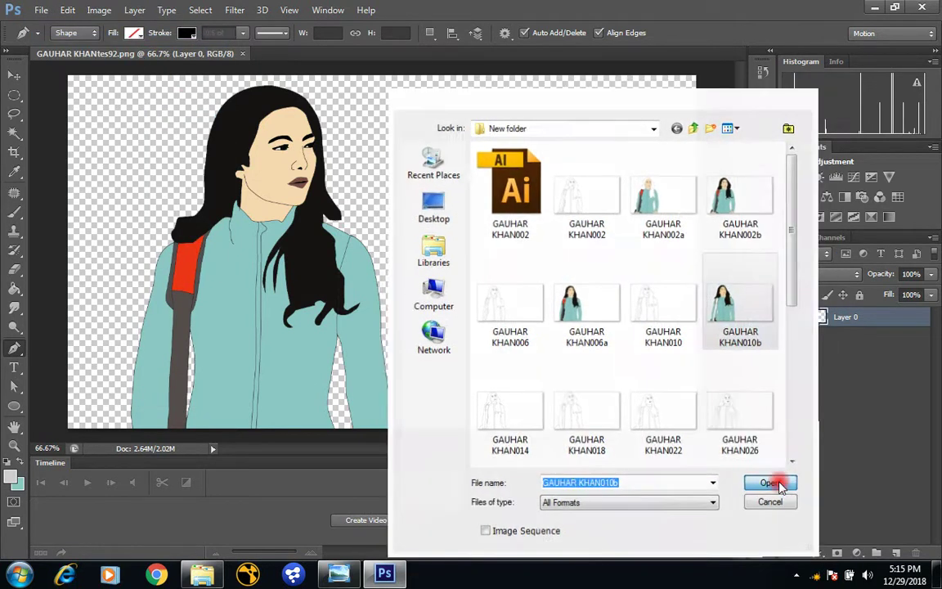
- Sample the red strap colour from GAUHAR KHANtes92 and fill the upper strap panel in GAUHAR KHAN010b
click(20, 171)
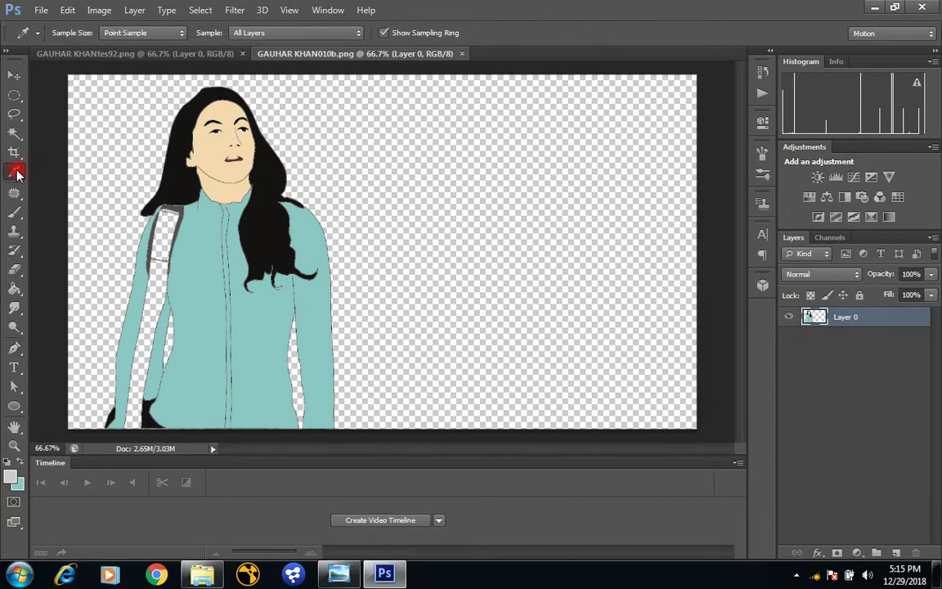
click(103, 55)
click(170, 235)
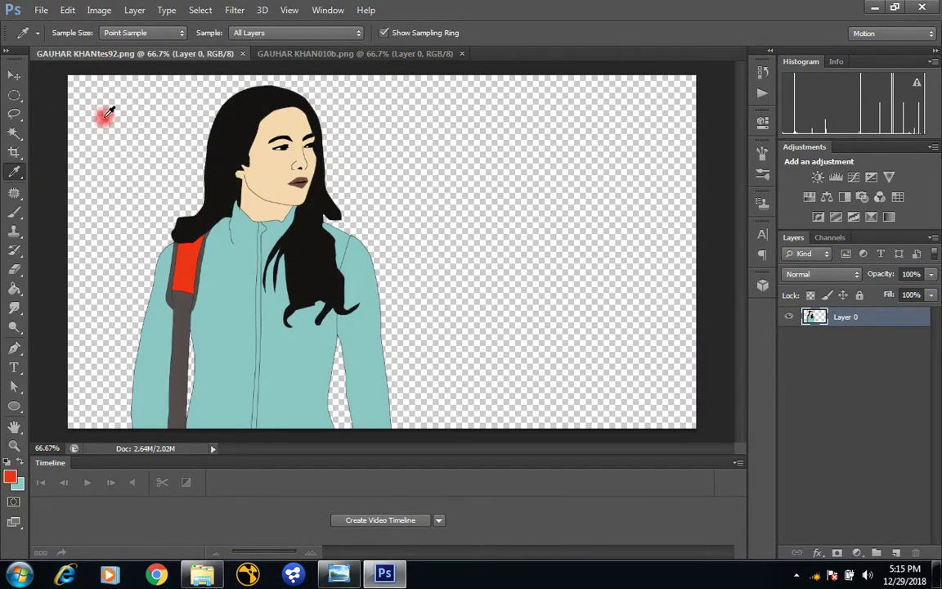
click(17, 288)
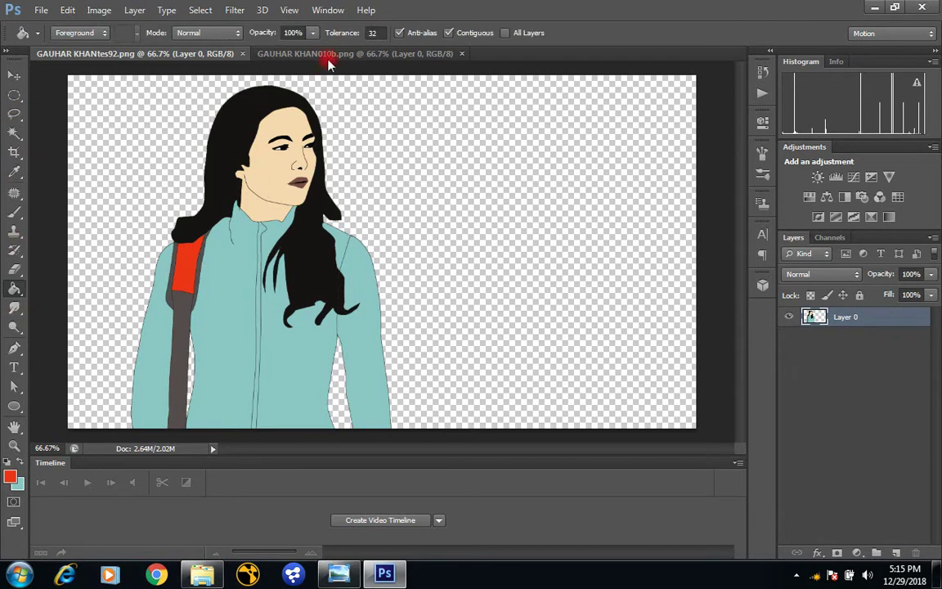
click(331, 54)
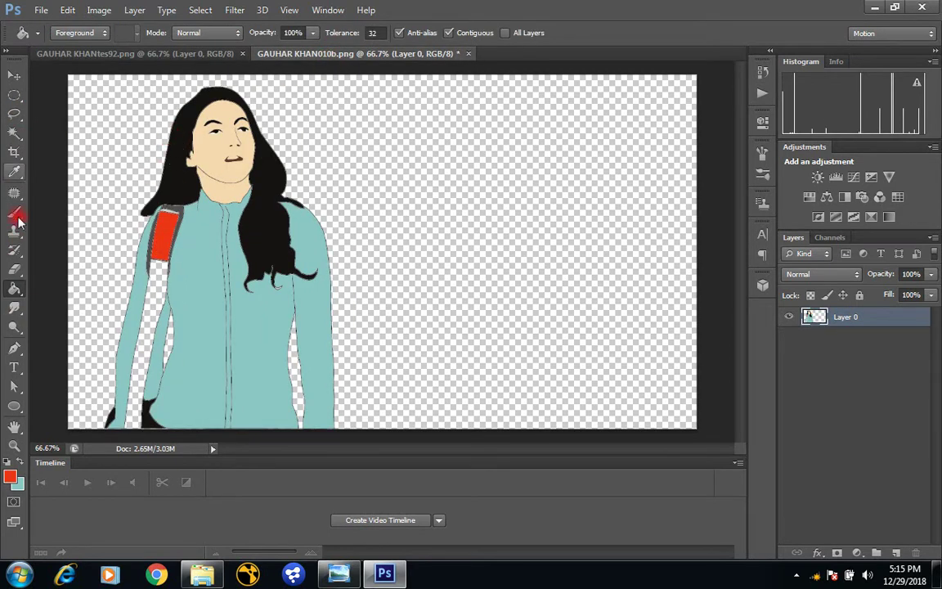
- Sample the dark grey strap colour from GAUHAR KHANtes92 and fill the long lower part of the strap in GAUHAR KHAN010b
click(14, 170)
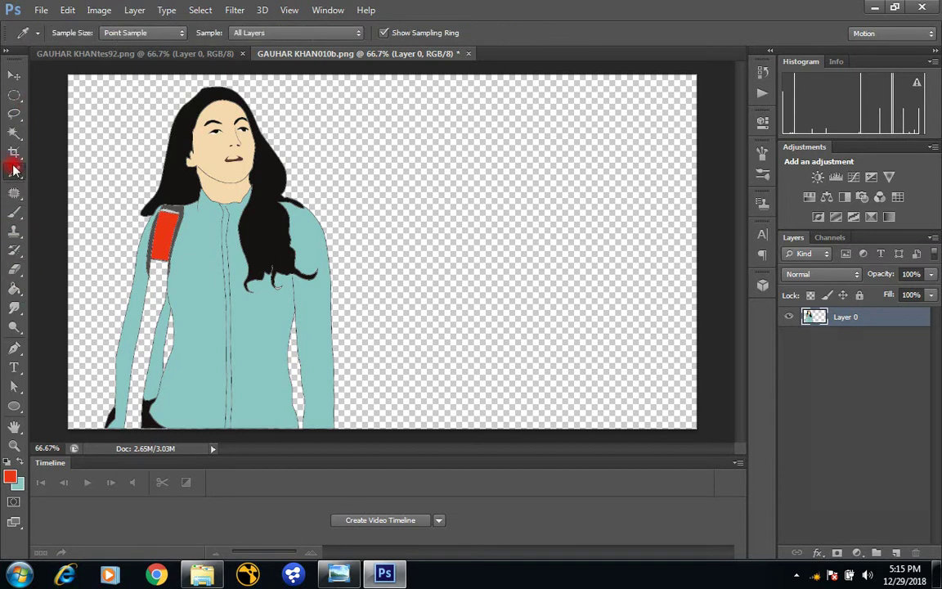
click(174, 53)
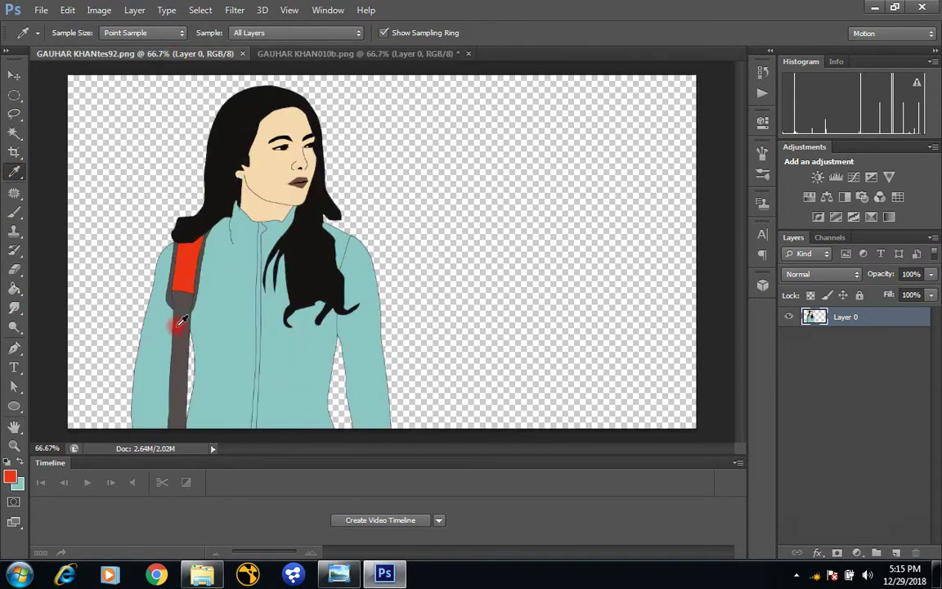
click(326, 53)
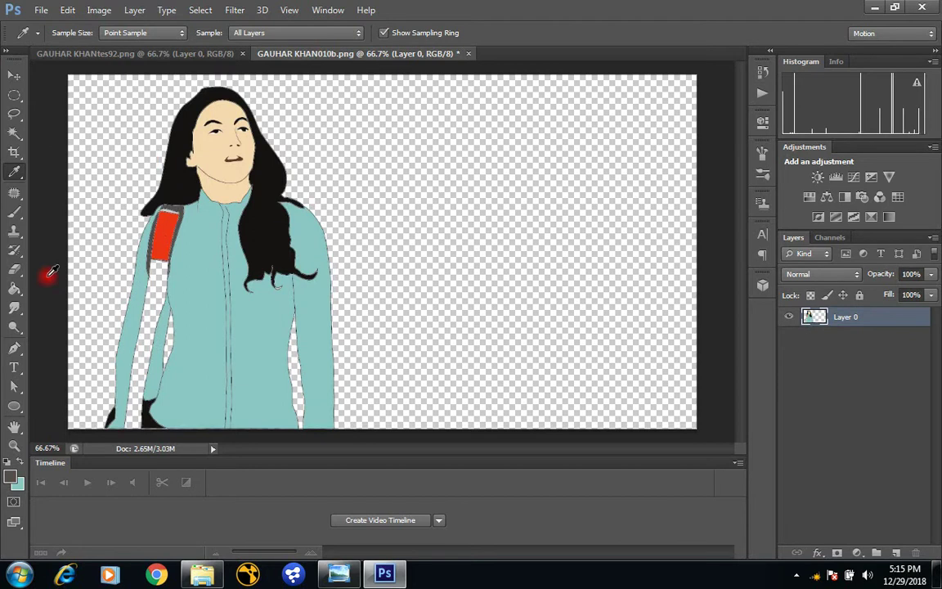
click(15, 291)
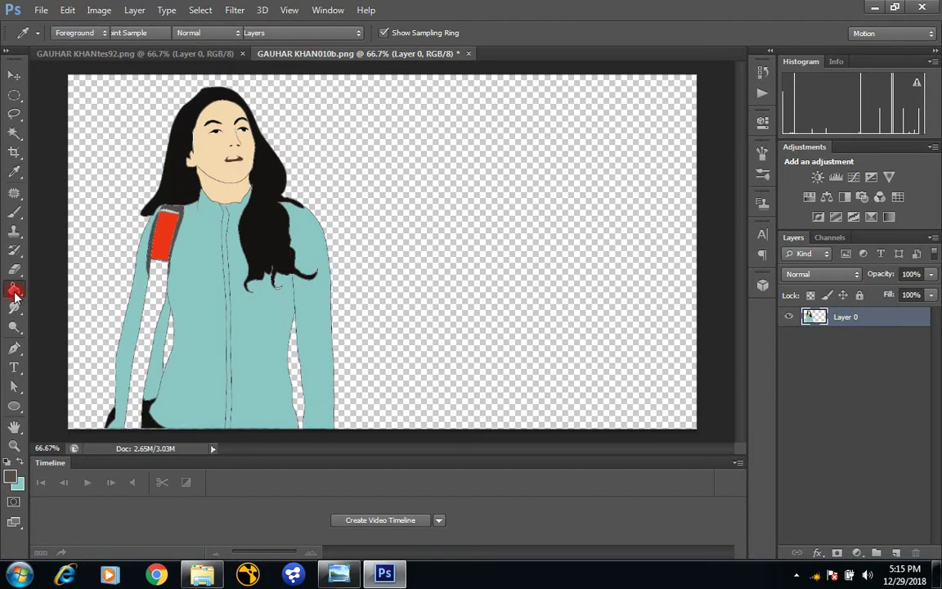
click(140, 368)
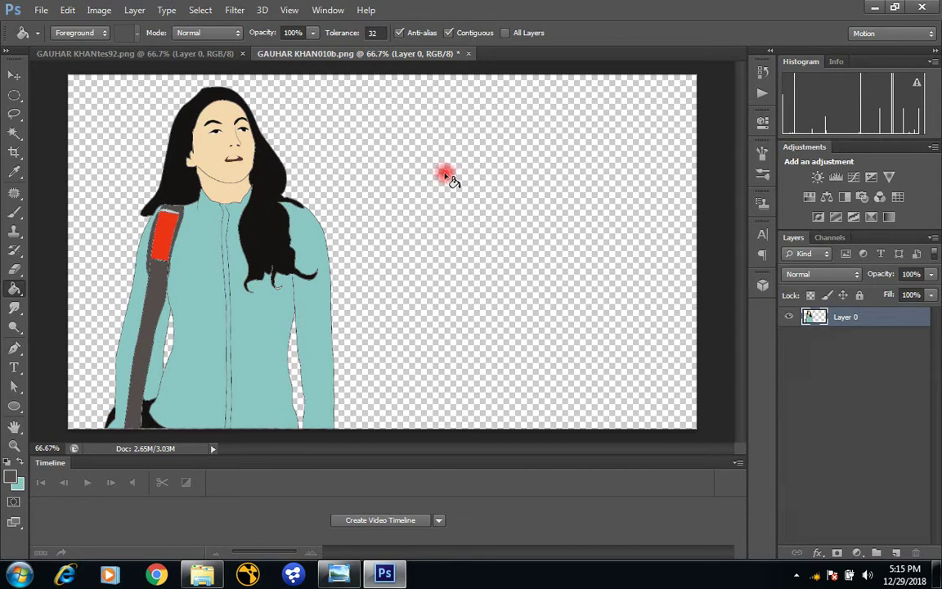
- Save the coloured GAUHAR KHAN010b drawing and close it
click(39, 34)
click(41, 10)
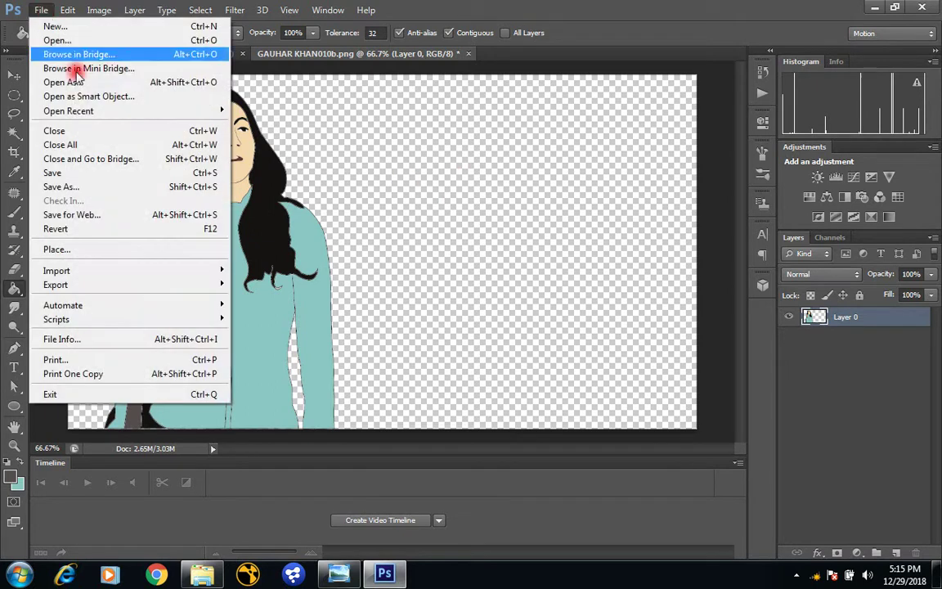
click(79, 175)
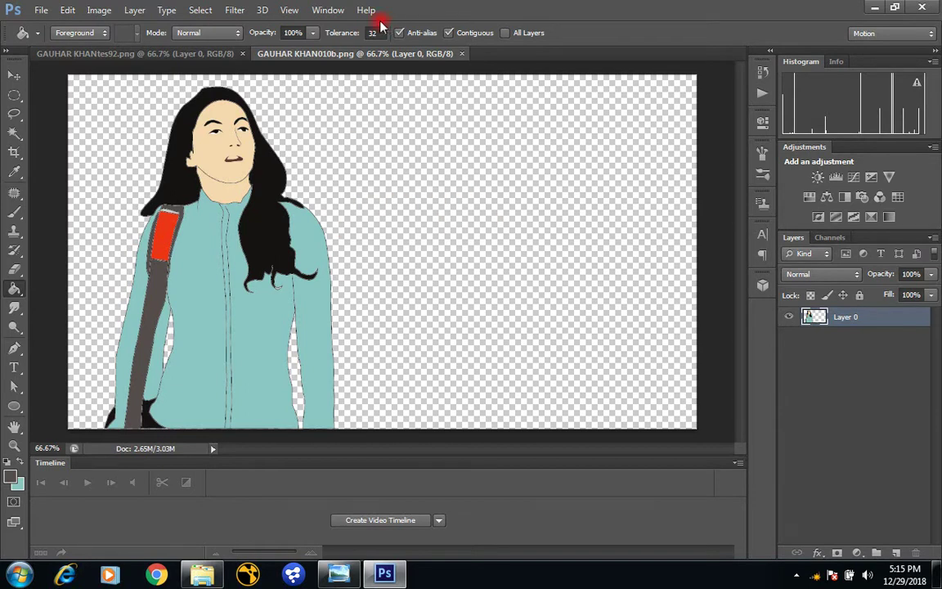
click(463, 54)
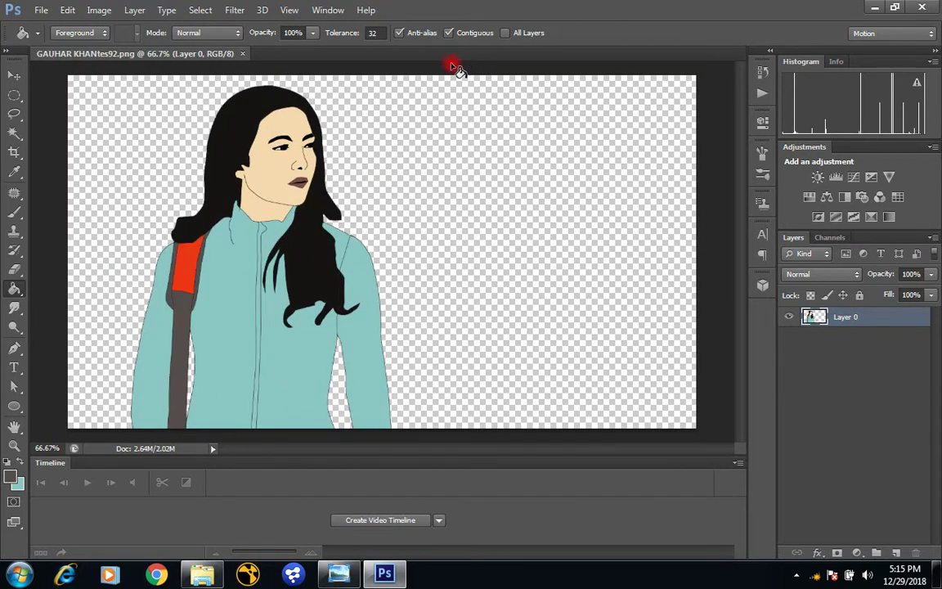
- Open the GAUHAR KHAN014 PNG line drawing from the New folder
click(41, 10)
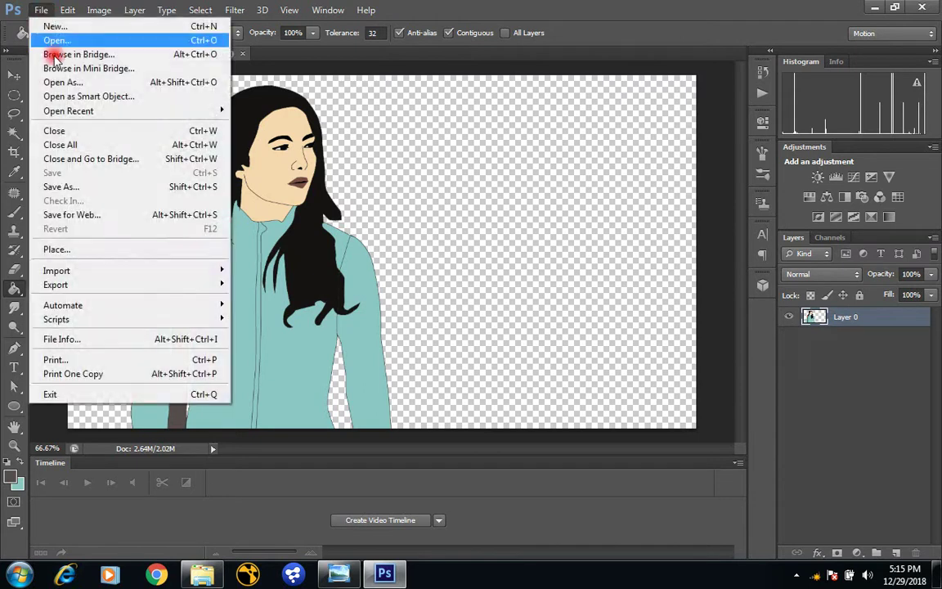
click(48, 40)
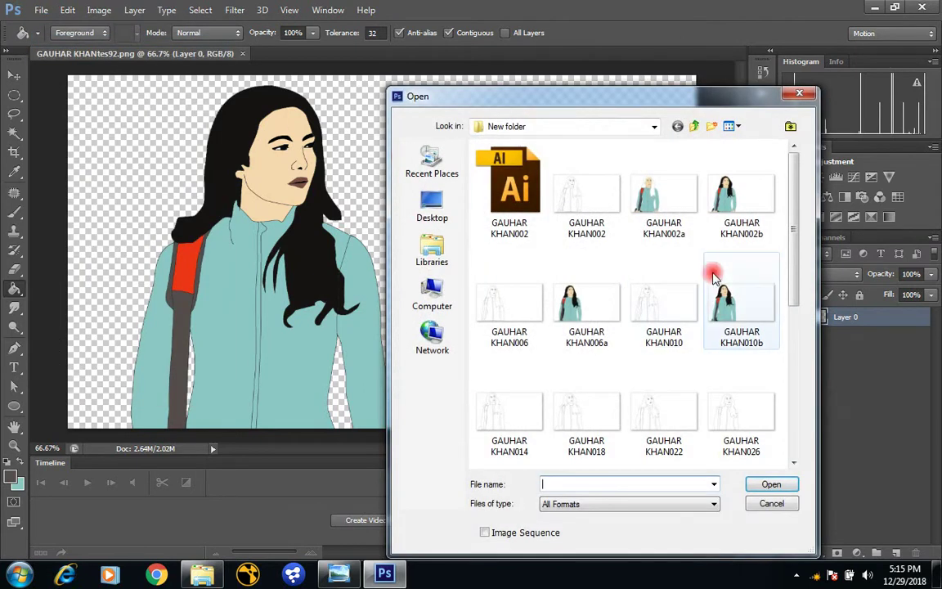
drag(799, 269, 801, 326)
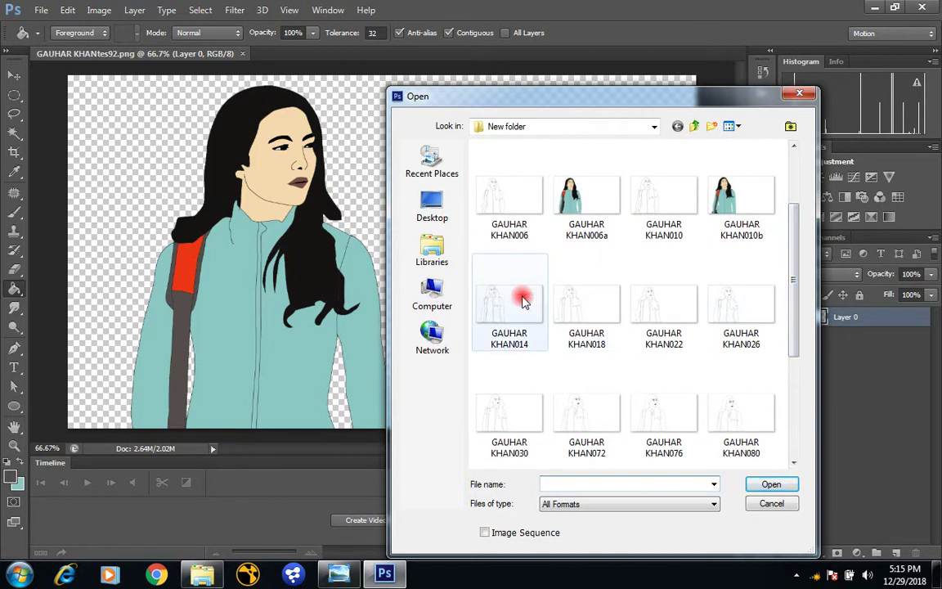
click(479, 304)
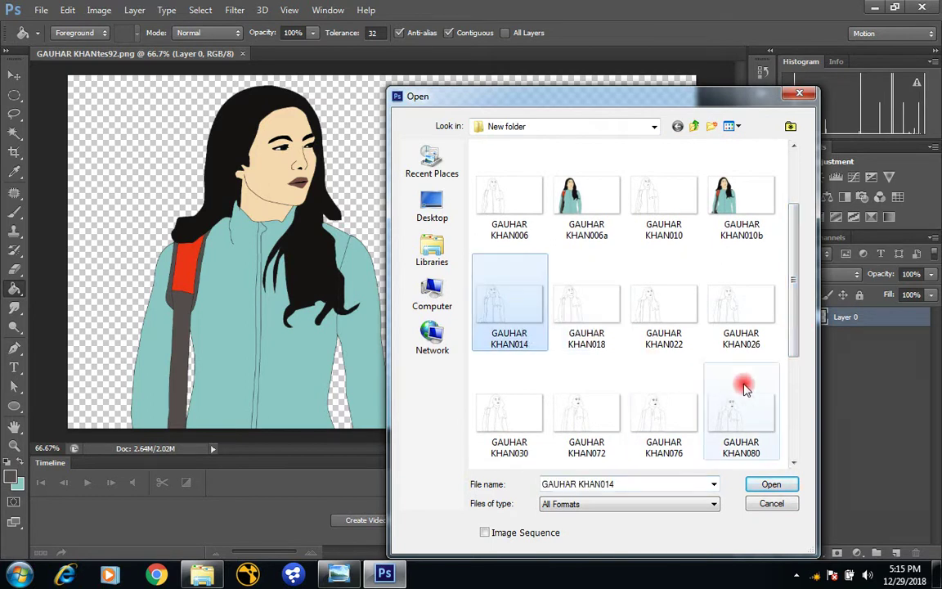
click(769, 485)
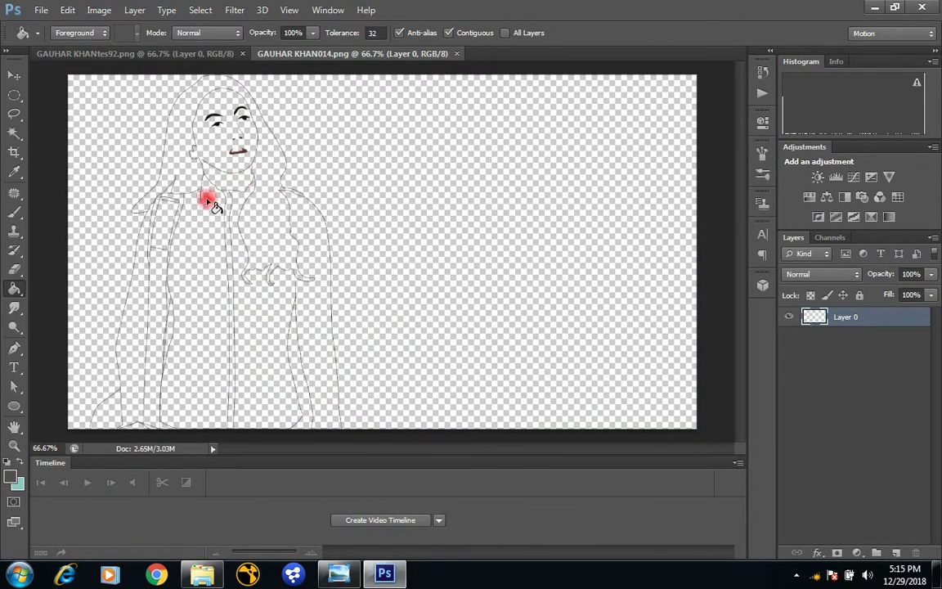
- Try to fill the hair in GAUHAR KHAN014 with the black sampled from the GAUHAR KHANtes92 hair, and undo the fill
click(14, 170)
click(151, 52)
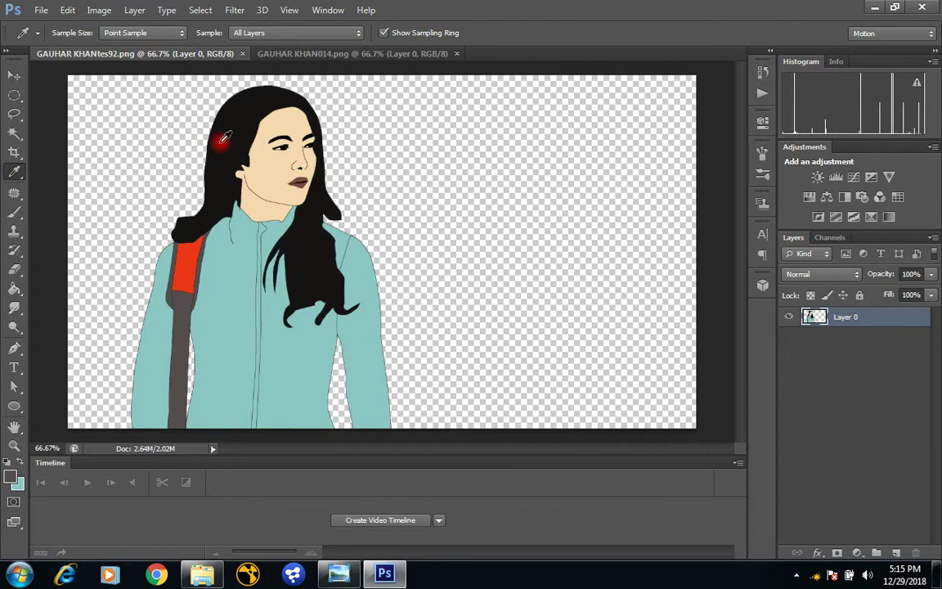
click(315, 55)
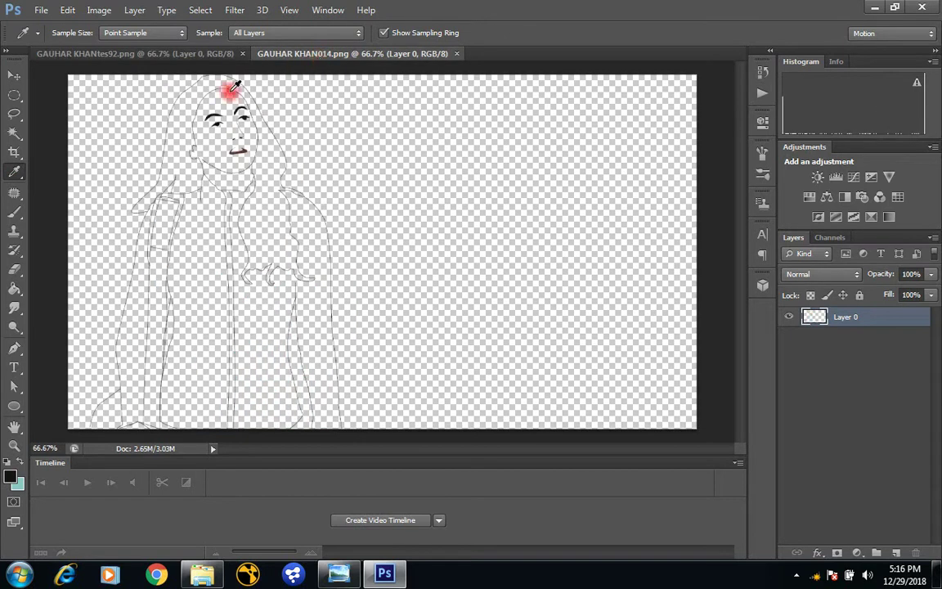
click(14, 288)
click(178, 158)
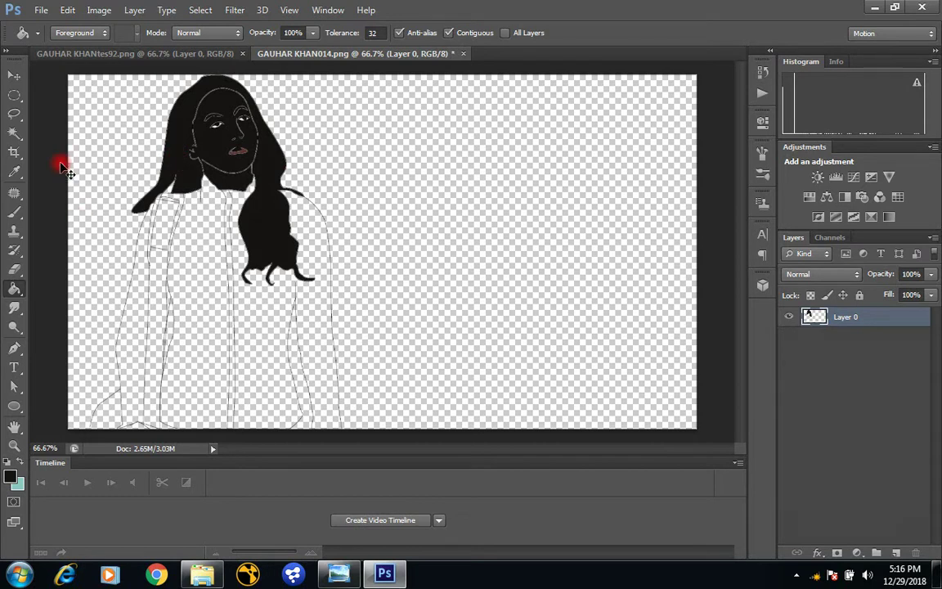
key(ctrl+z)
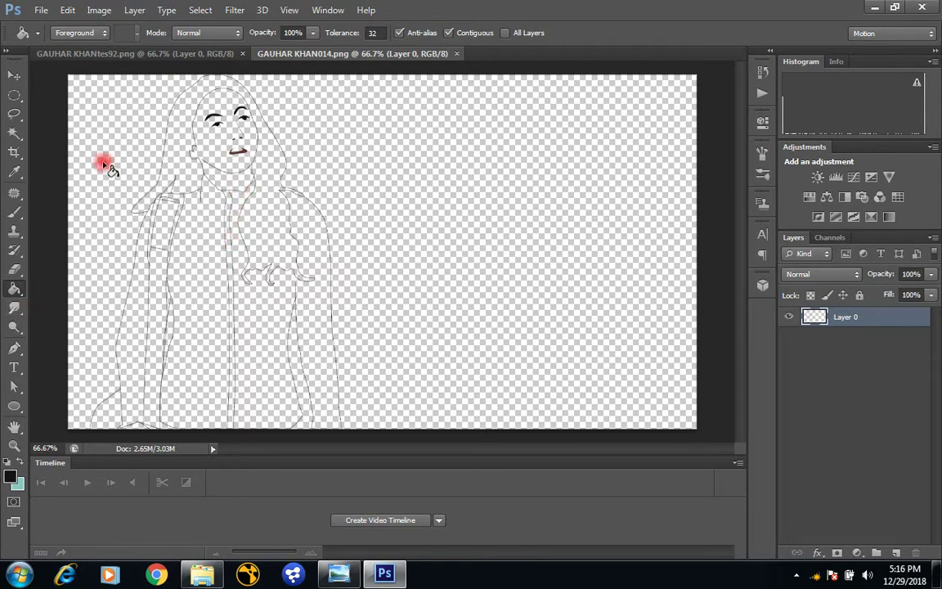
- Sample the teal jacket colour from GAUHAR KHANtes92 and fill the jacket body, zip strip and sleeves in GAUHAR KHAN014
click(14, 170)
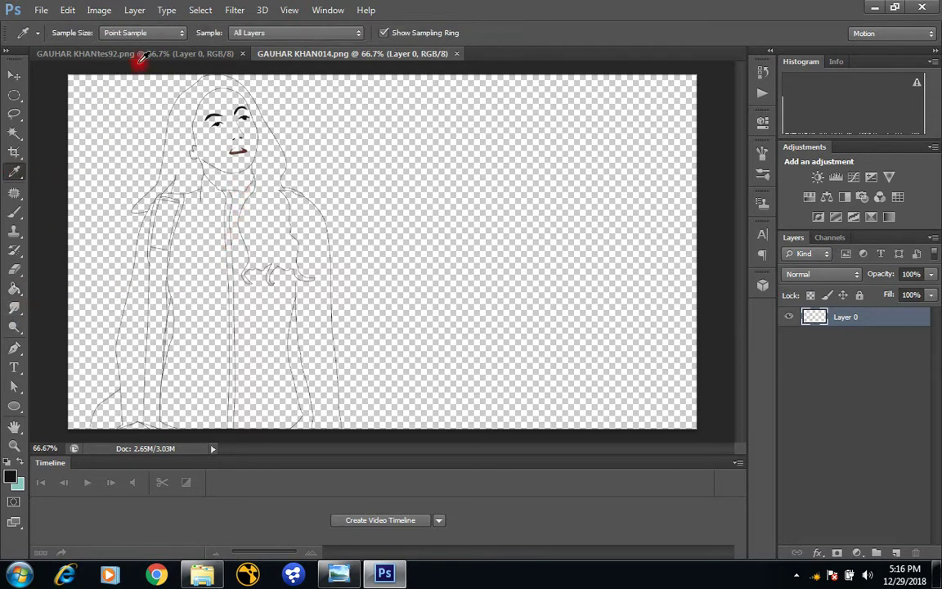
click(142, 54)
click(236, 256)
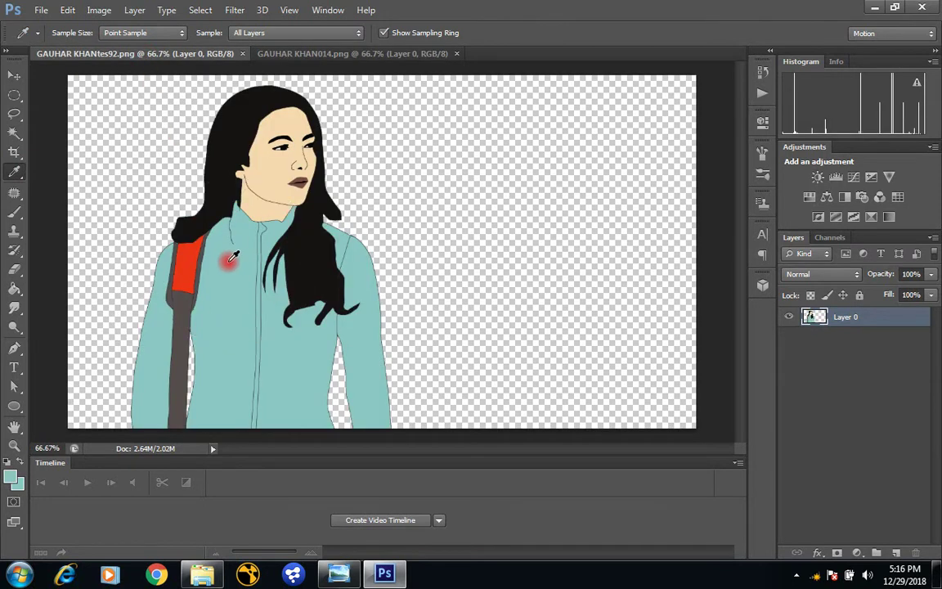
click(14, 287)
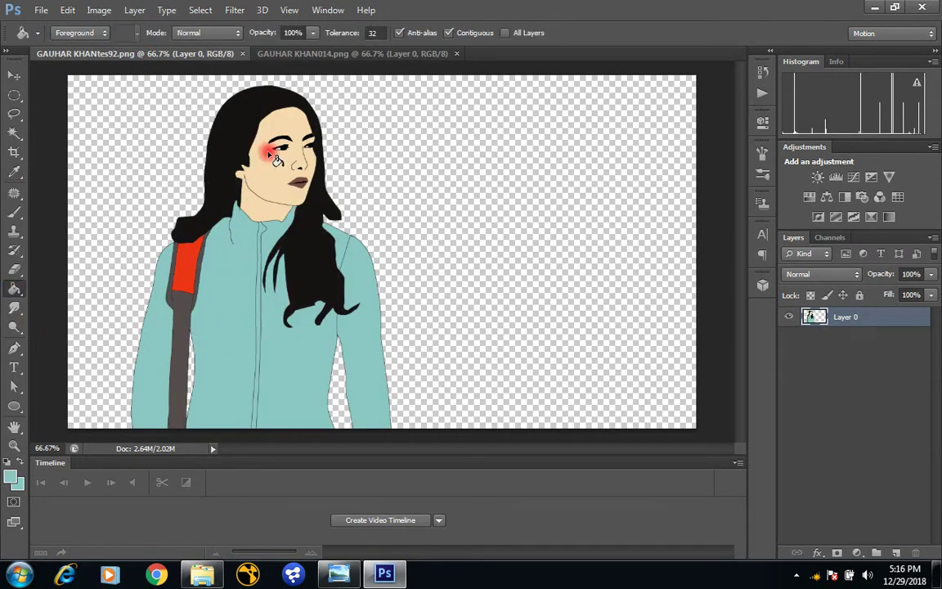
click(360, 53)
click(216, 290)
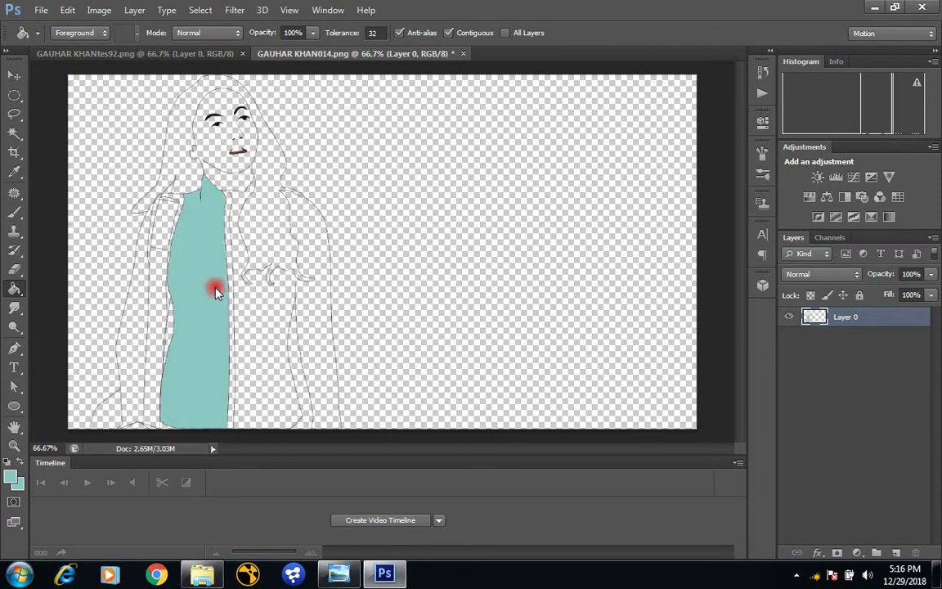
click(237, 336)
click(253, 337)
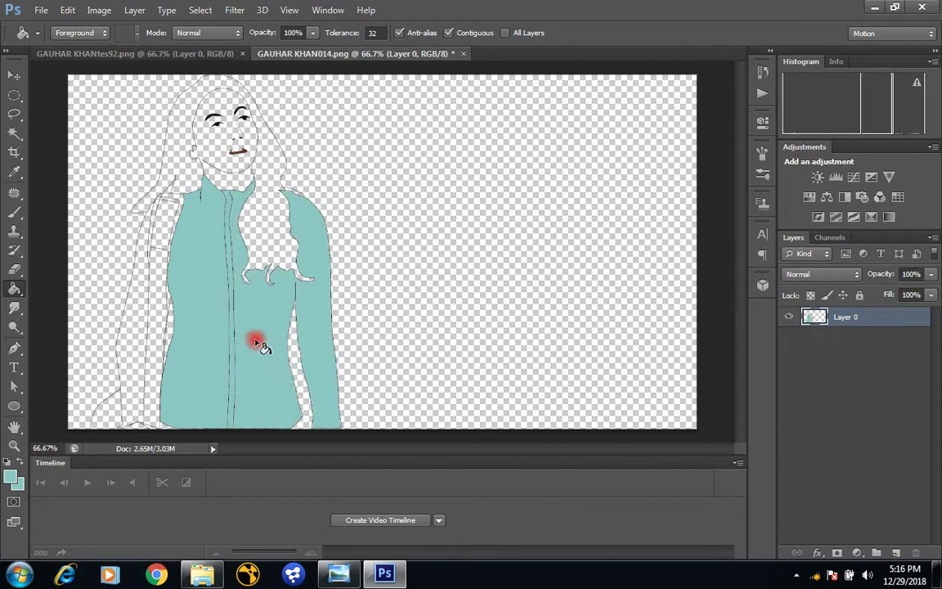
click(137, 338)
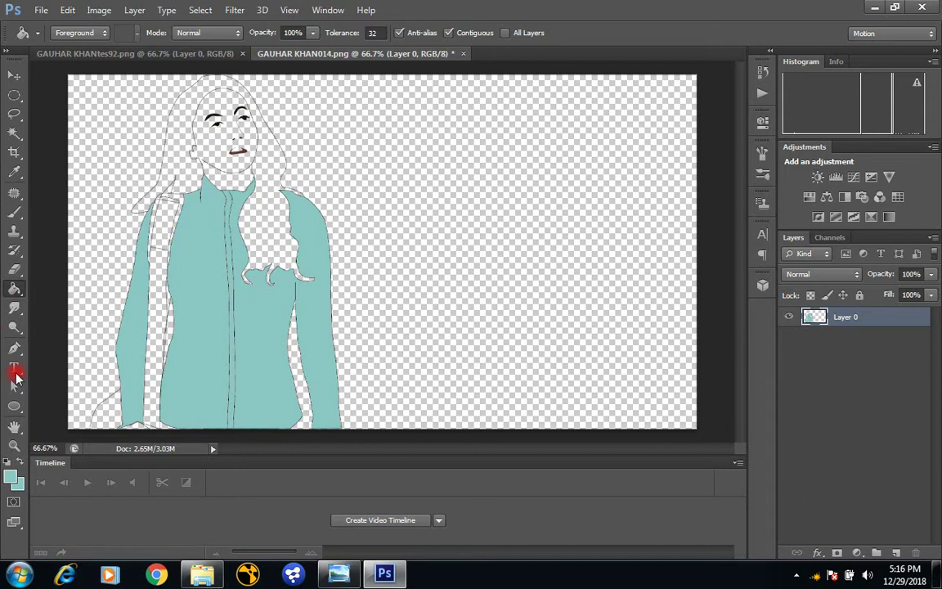
- Try to fill the upper strap panel in GAUHAR KHAN014 with the red sampled from GAUHAR KHANtes92, and undo the fill
click(15, 171)
click(188, 56)
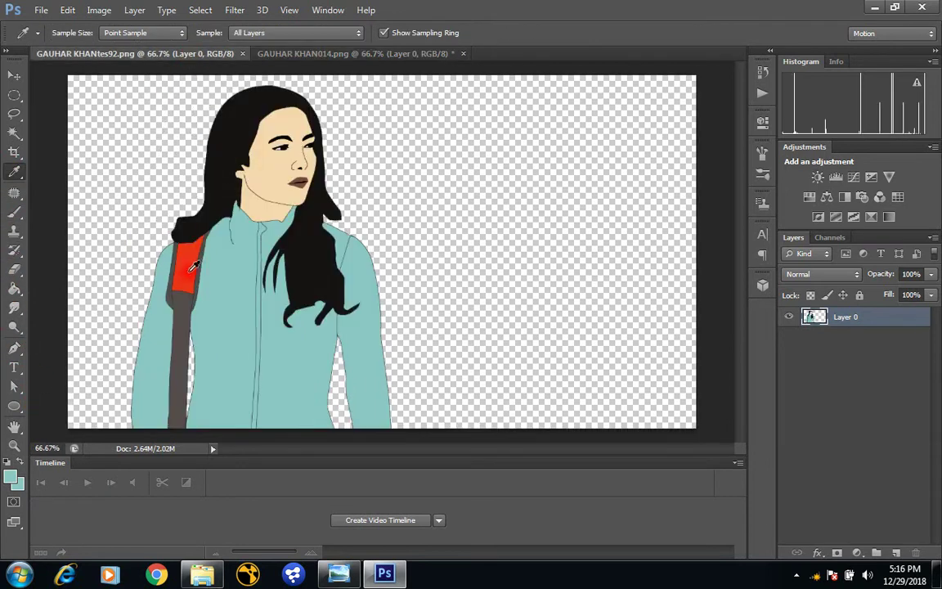
click(180, 247)
click(399, 53)
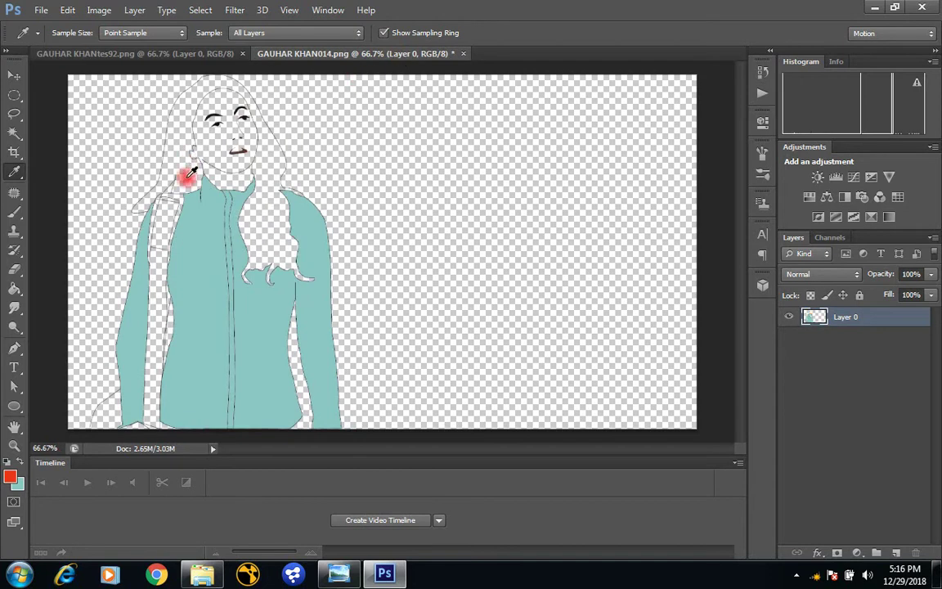
click(14, 288)
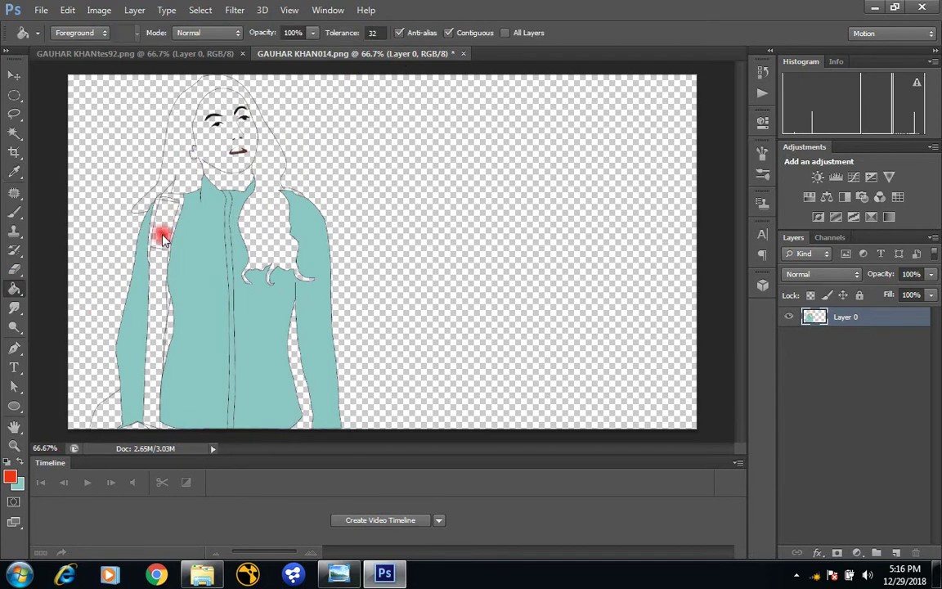
click(159, 232)
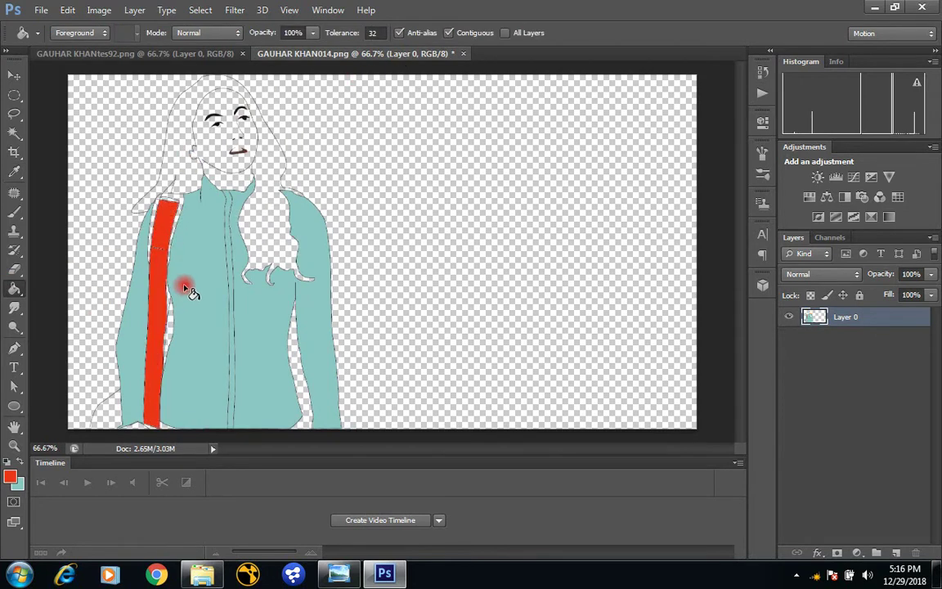
key(ctrl+z)
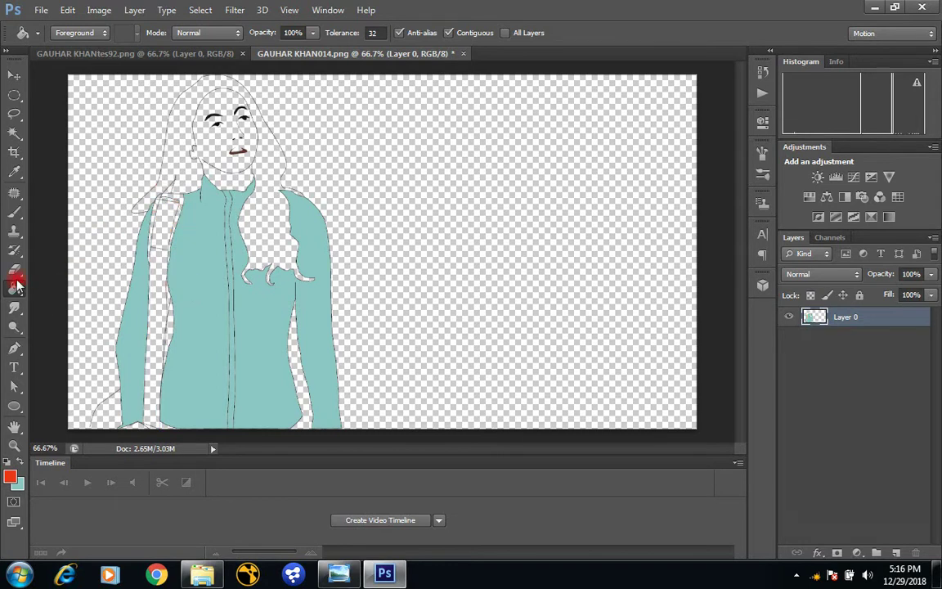
- Pick a light grey foreground colour and try to fill the upper strap panel in GAUHAR KHAN014 with it
click(15, 480)
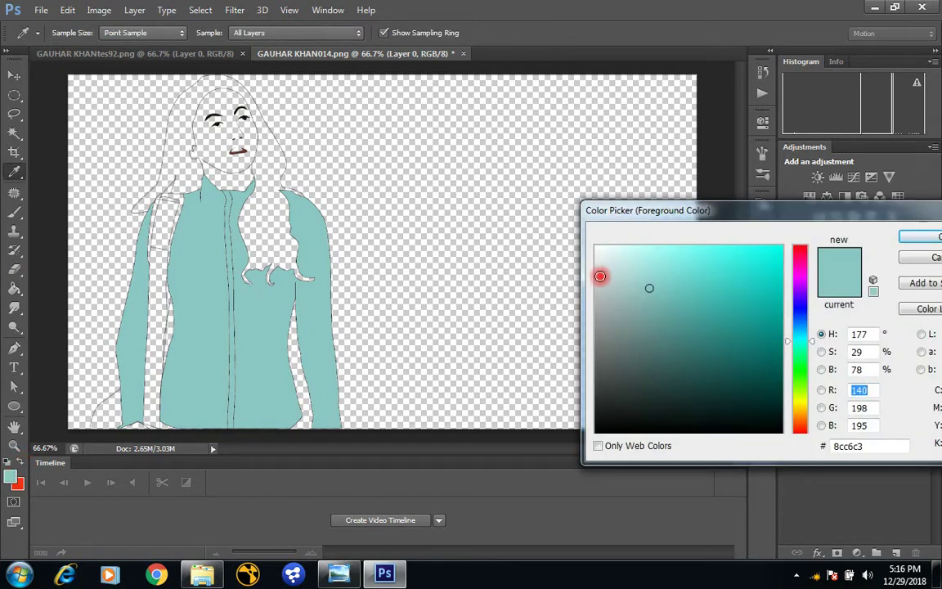
click(600, 277)
click(912, 237)
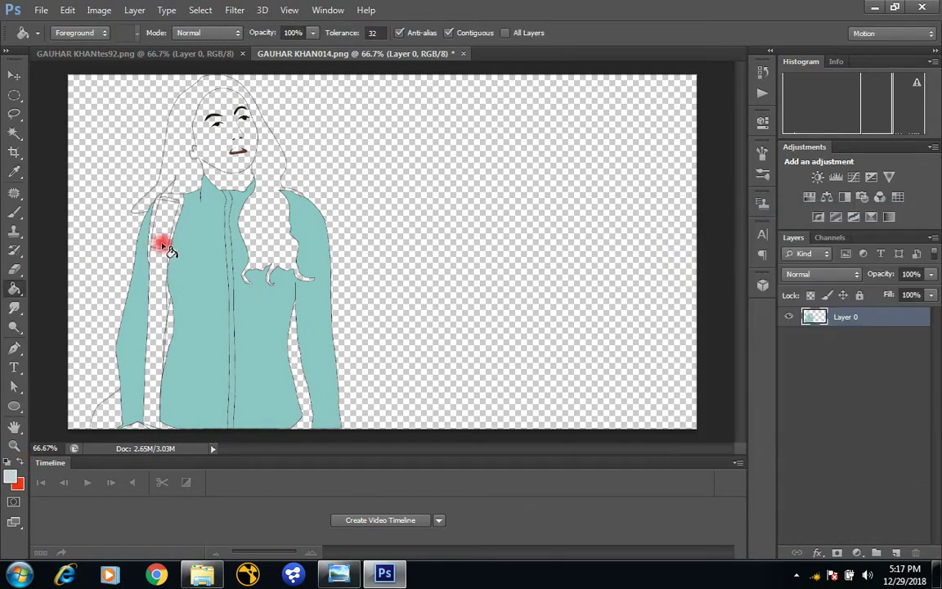
click(168, 238)
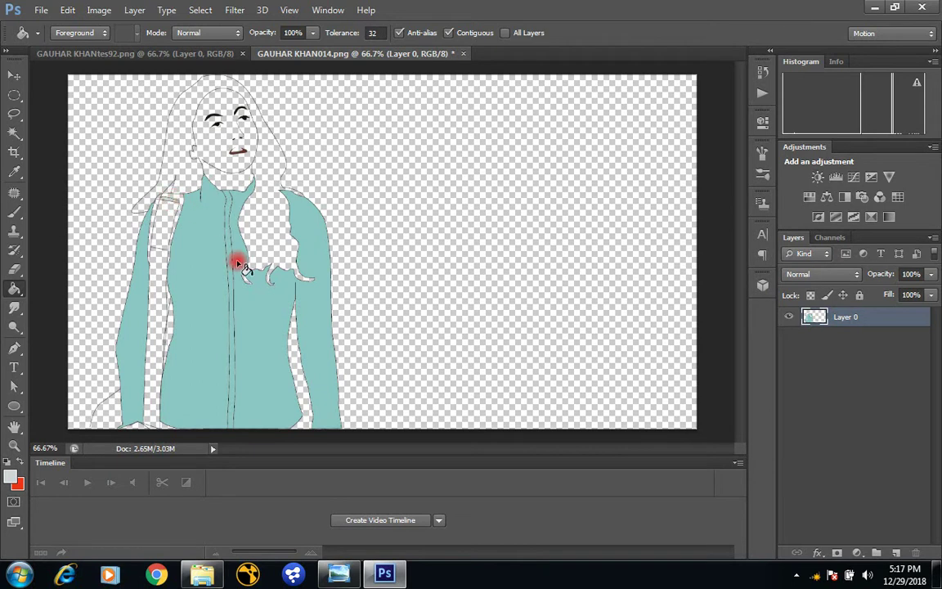
- Sample the dark grey strap colour from GAUHAR KHANtes92 and fill the narrow edging around the upper strap panel in GAUHAR KHAN014
click(14, 172)
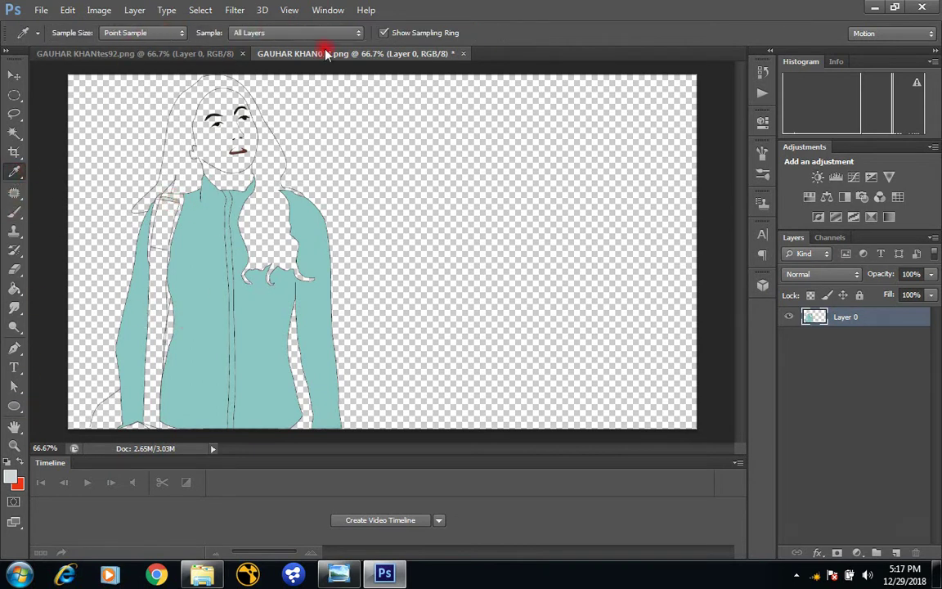
click(201, 53)
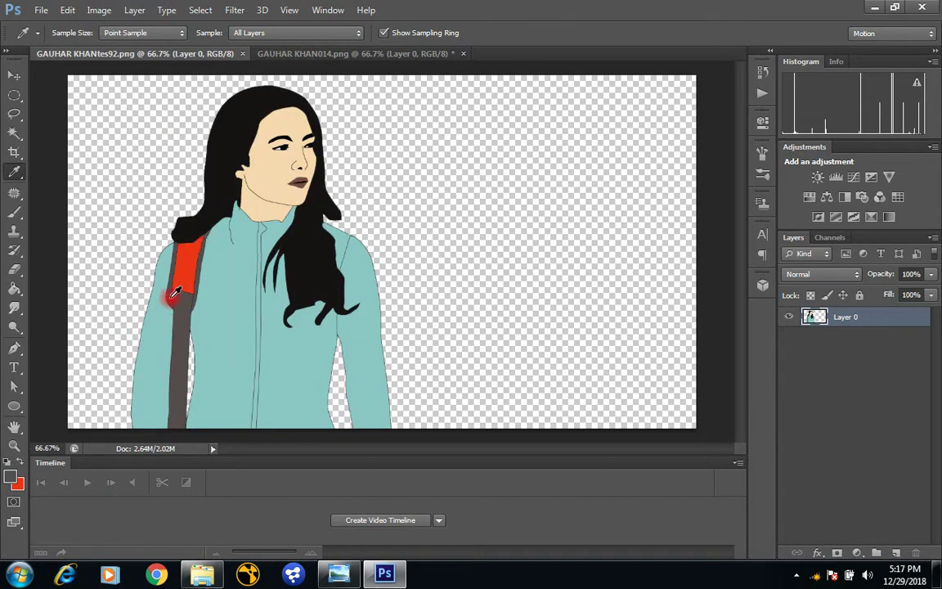
click(274, 54)
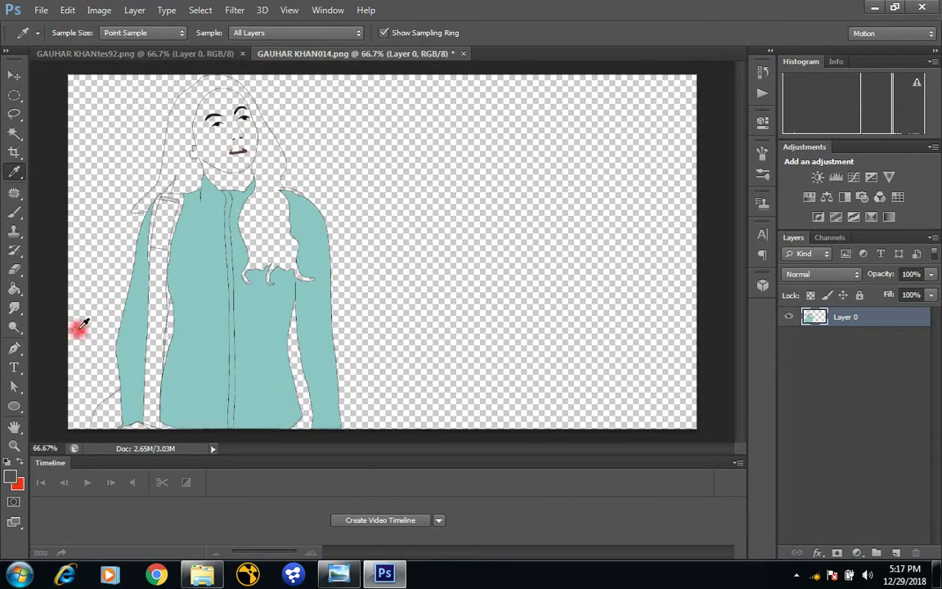
click(14, 288)
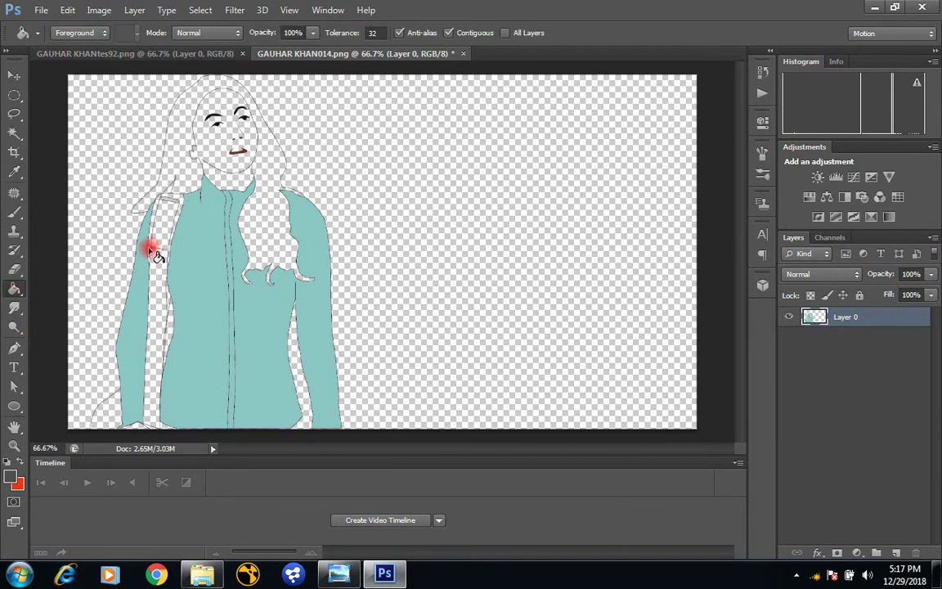
click(150, 247)
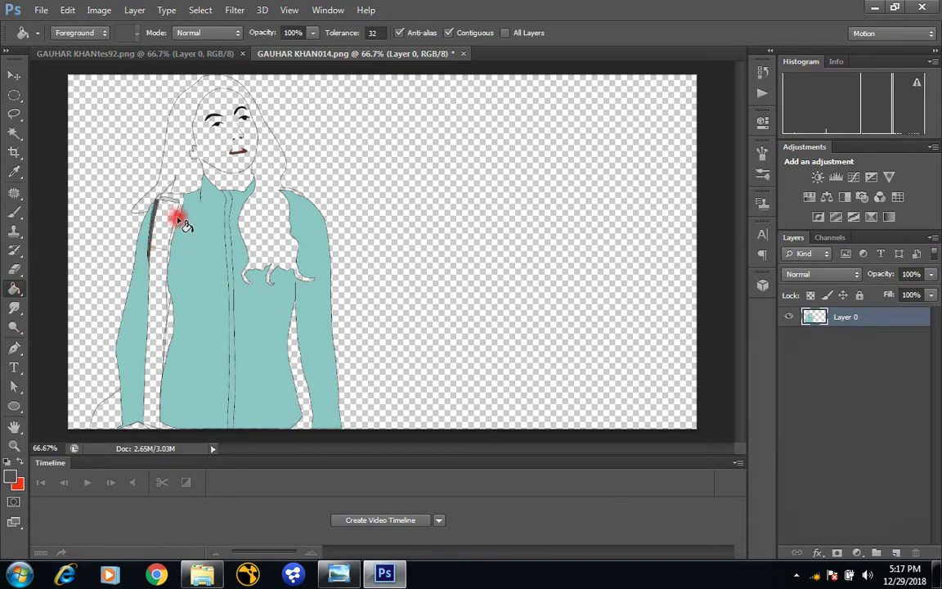
click(177, 221)
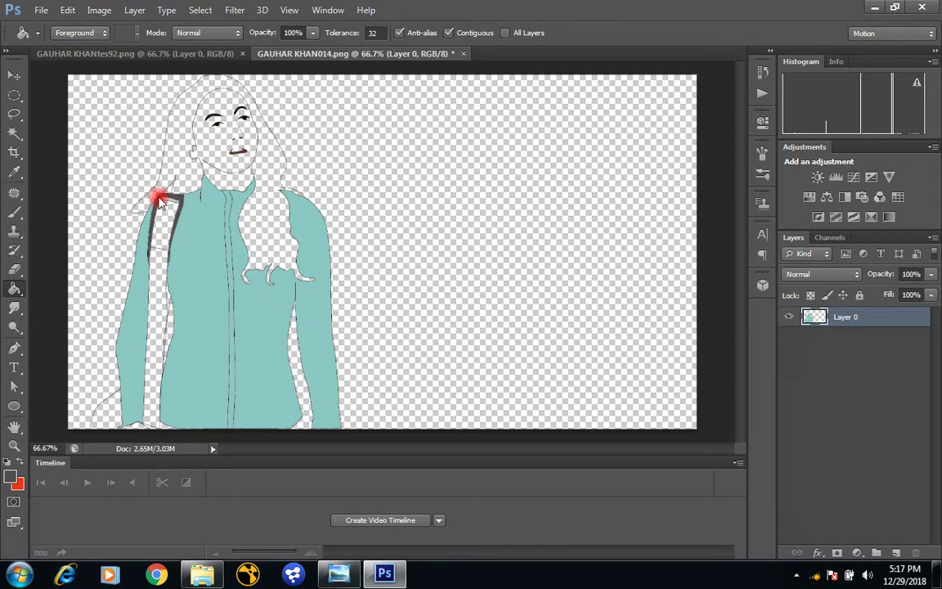
click(217, 209)
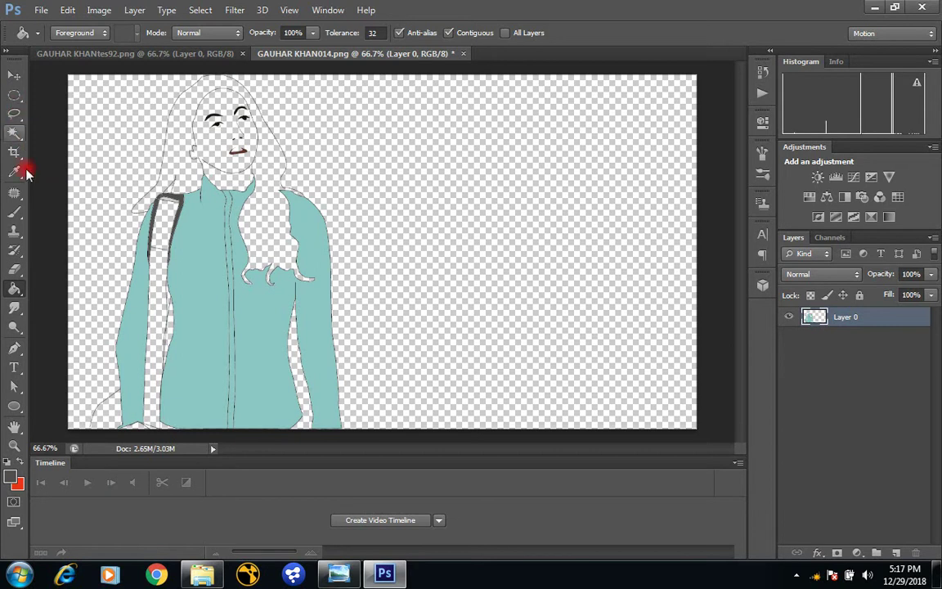
- Bridge the gap in the face outline above the forehead with a 0.5 pt black Pen tool line about 8 px wide
click(14, 346)
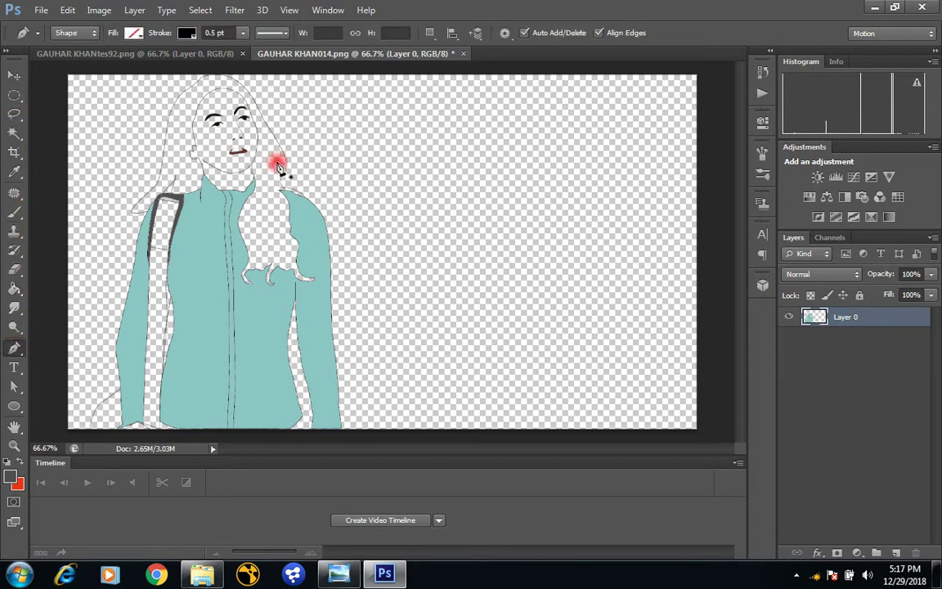
scroll(276, 163, up, 5)
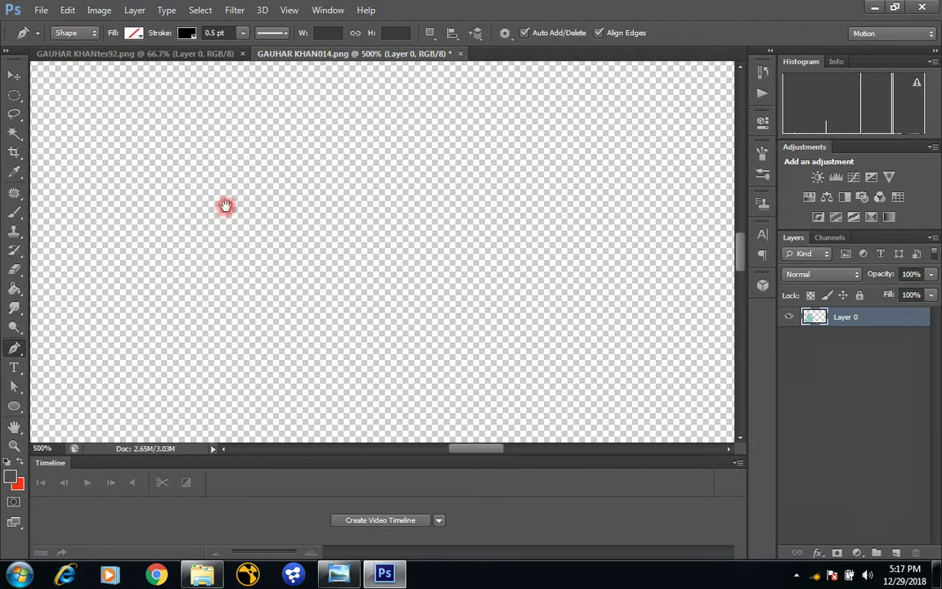
drag(226, 205, 463, 330)
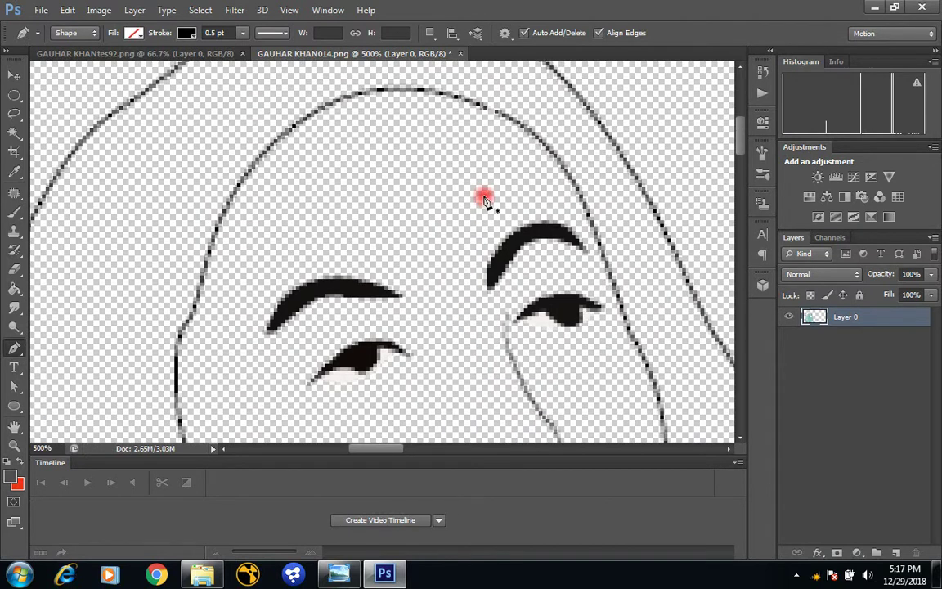
click(474, 102)
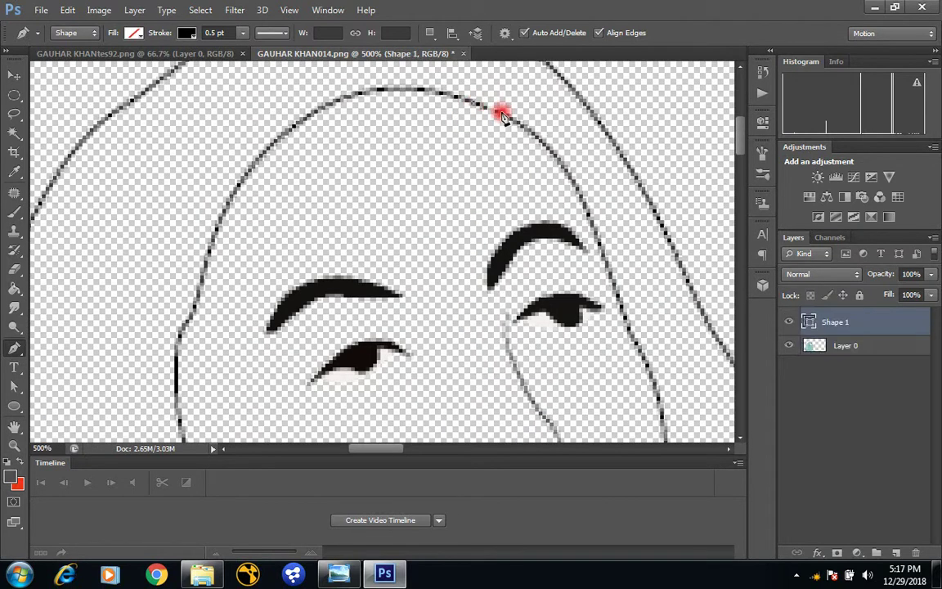
click(507, 115)
click(259, 37)
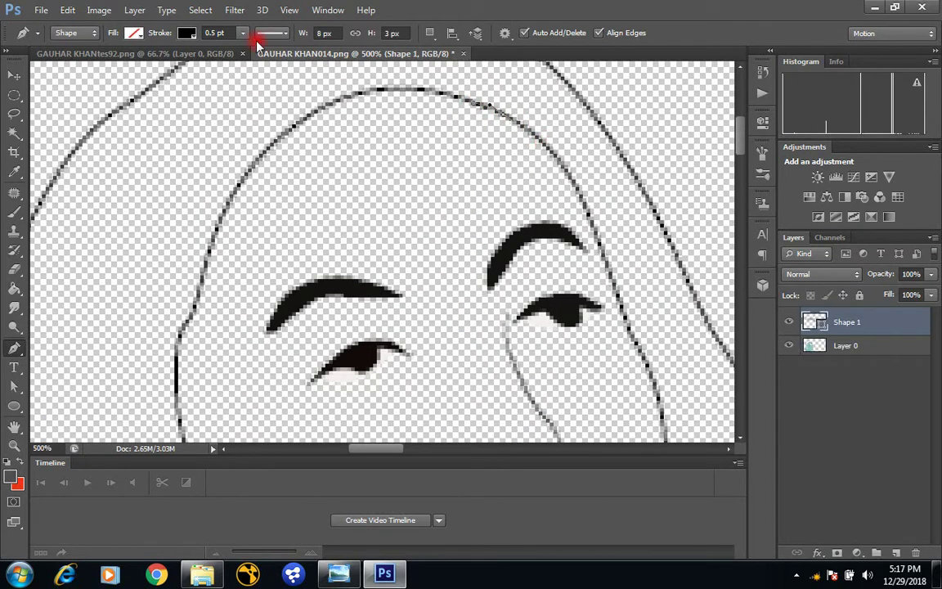
- Set the Pen tool stroke to 0.92 pt and draw a black line about 19 px tall over the faint neck outline beneath the jaw
click(239, 33)
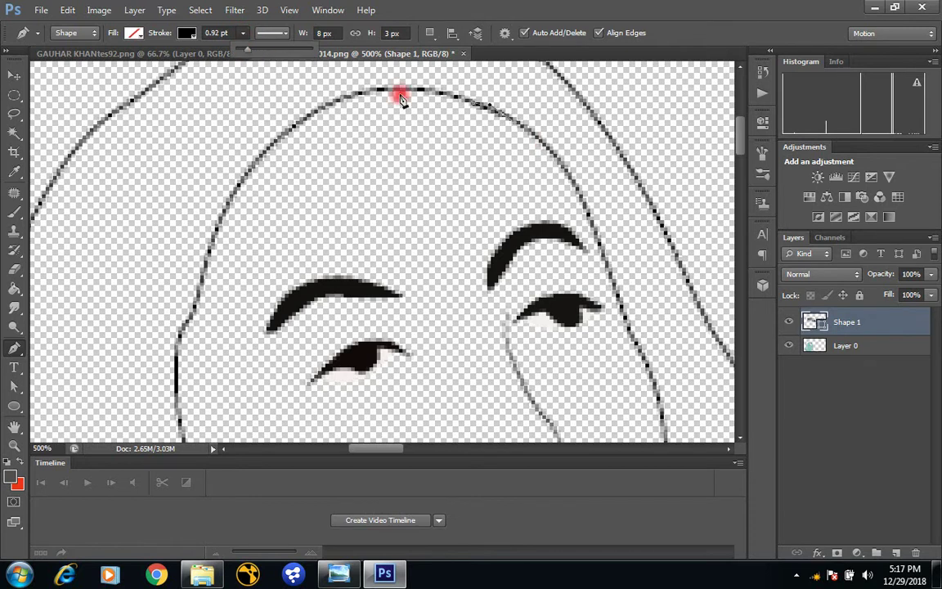
click(735, 128)
drag(742, 141, 746, 173)
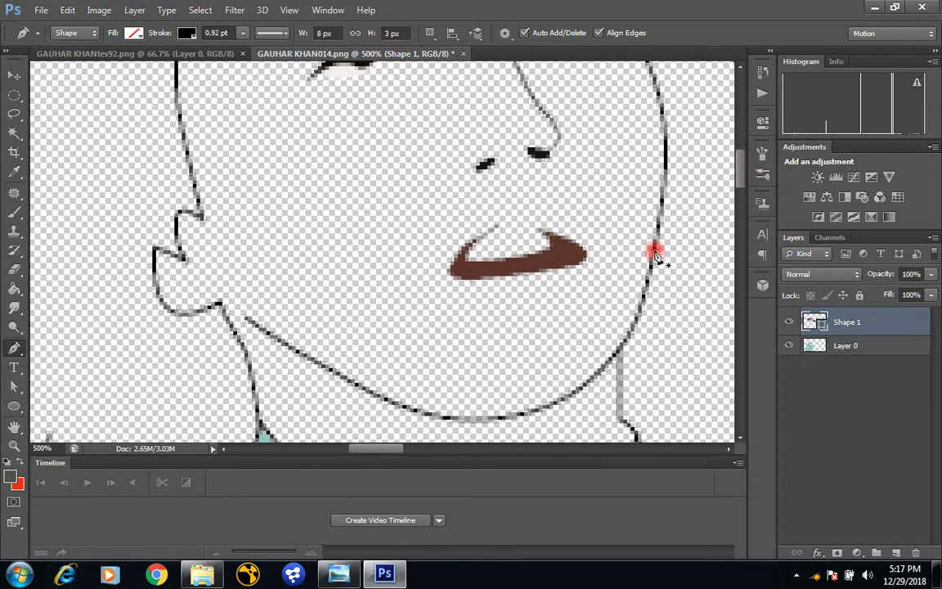
click(619, 352)
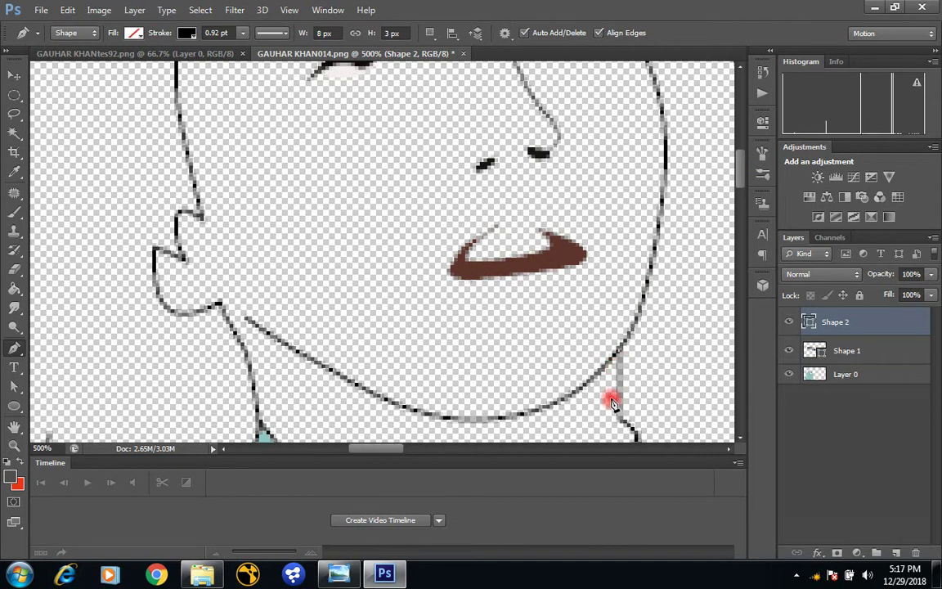
click(623, 418)
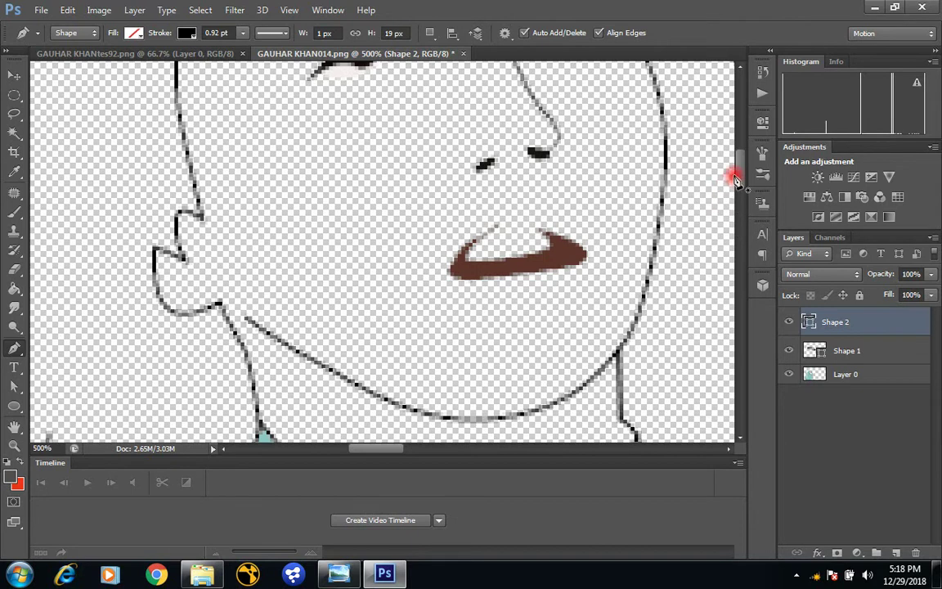
drag(740, 172, 744, 192)
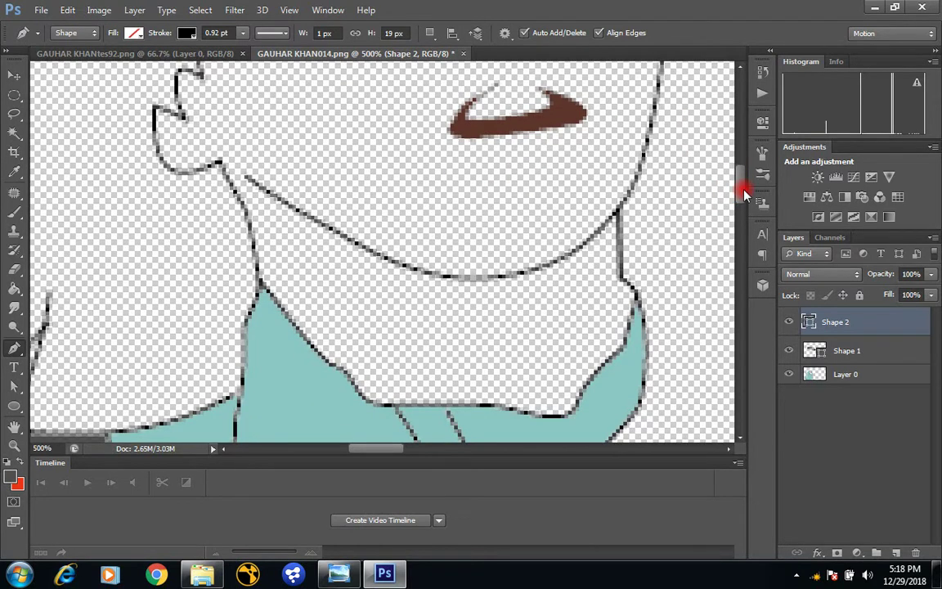
mouse_move(744, 193)
mouse_down()
mouse_move(748, 213)
mouse_move(758, 124)
mouse_move(757, 179)
mouse_up()
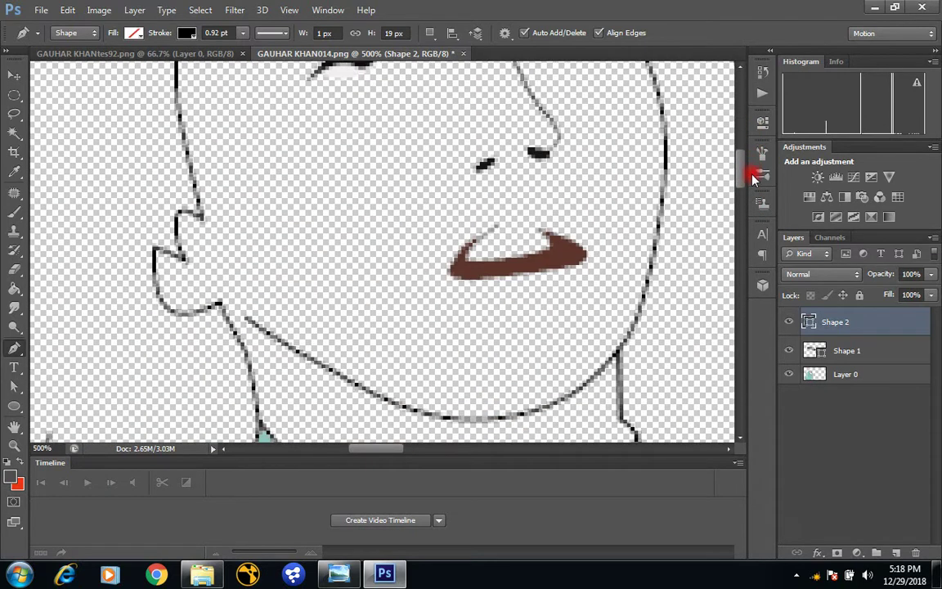
drag(393, 447, 372, 452)
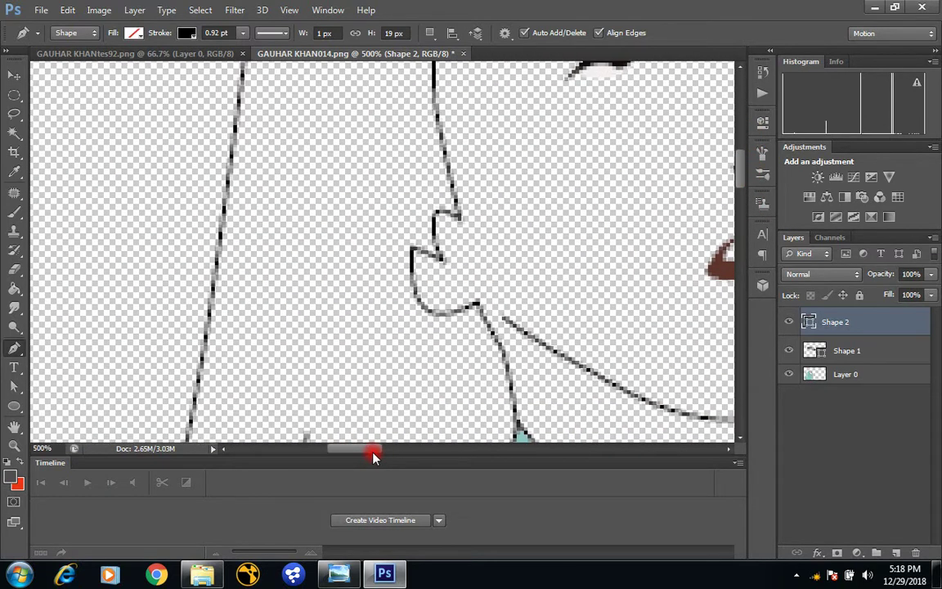
drag(740, 178, 745, 212)
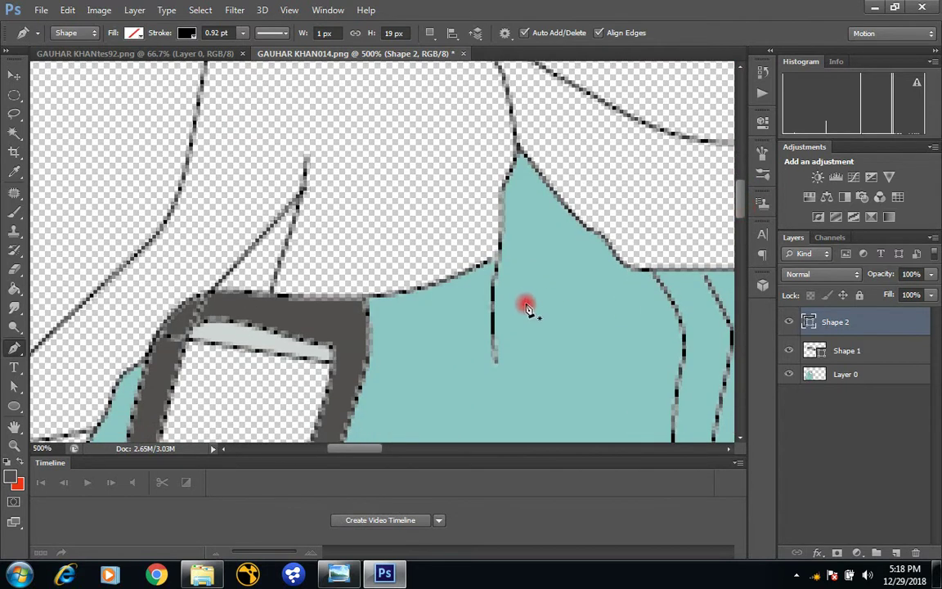
scroll(528, 310, down, 5)
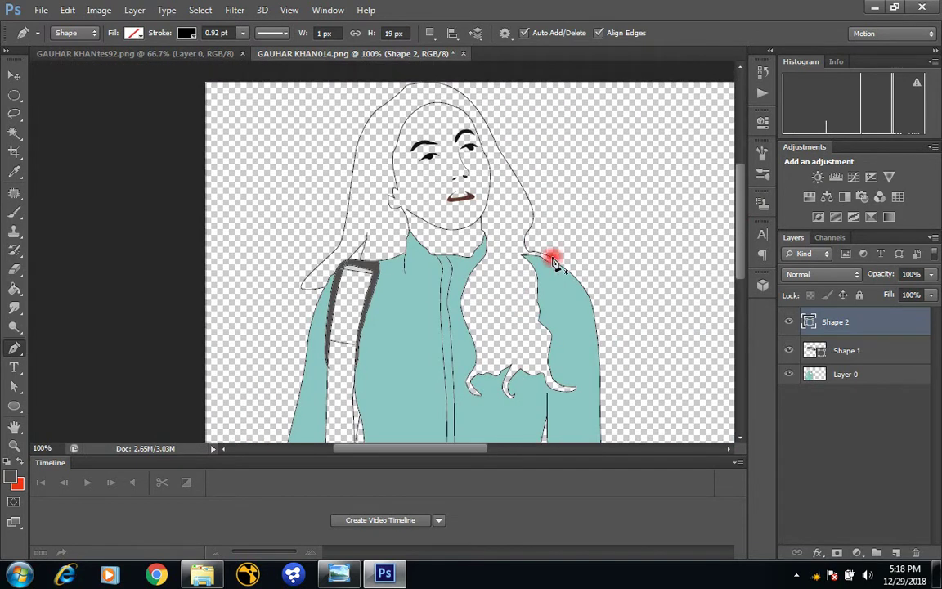
- Save the partly coloured drawing as a PNG copy named GAUHAR KHAN014b with smallest/slow compression and no interlacing
click(40, 12)
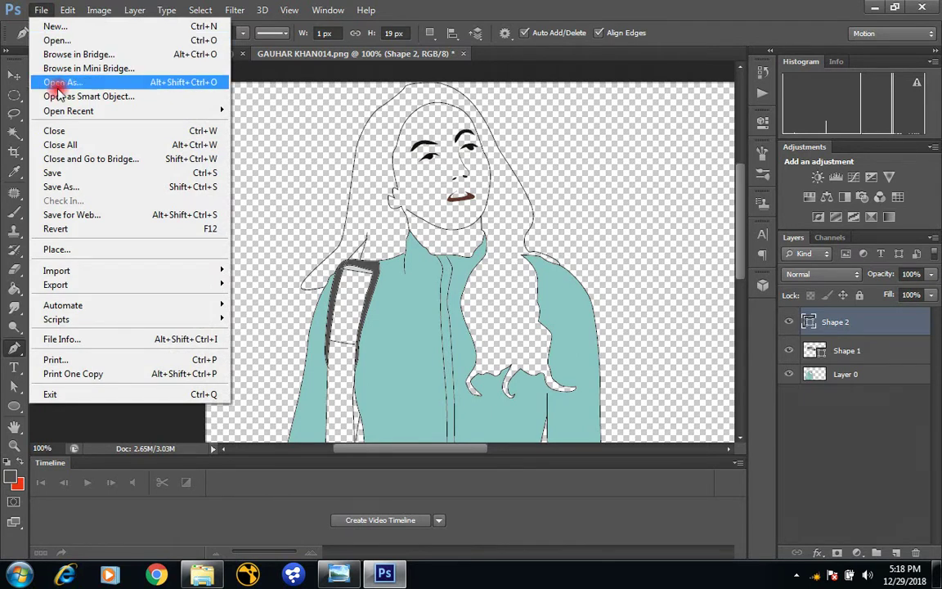
click(96, 187)
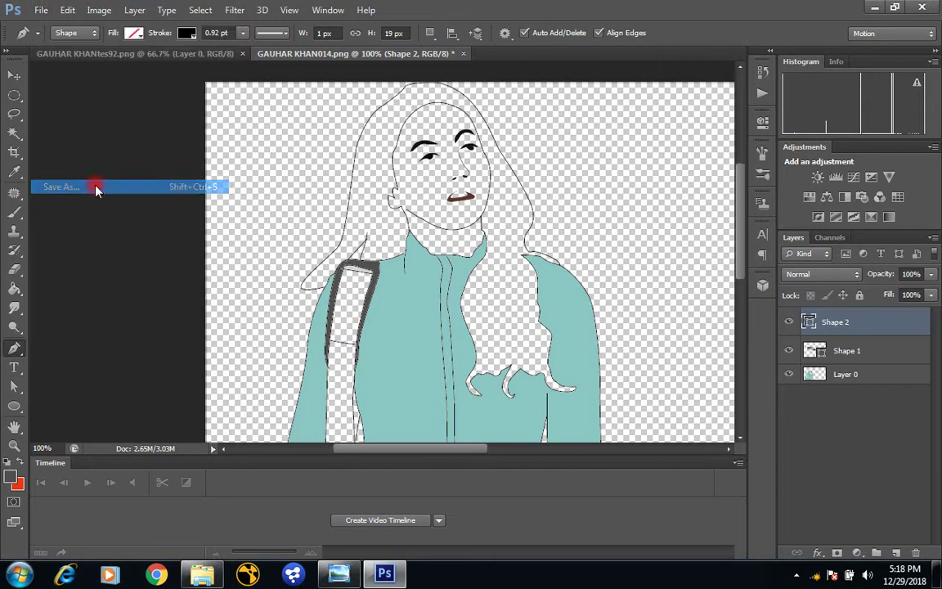
click(619, 357)
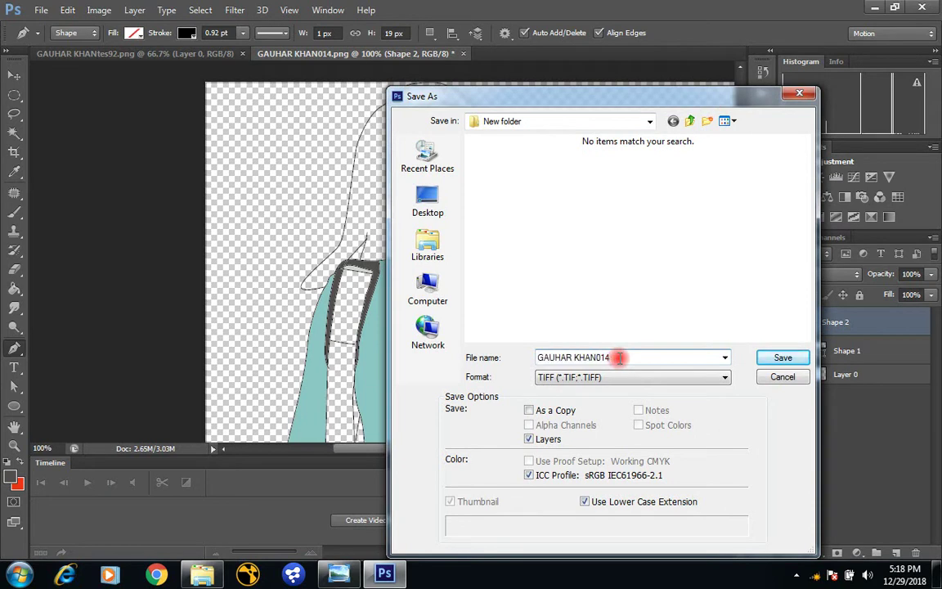
text(b)
click(724, 381)
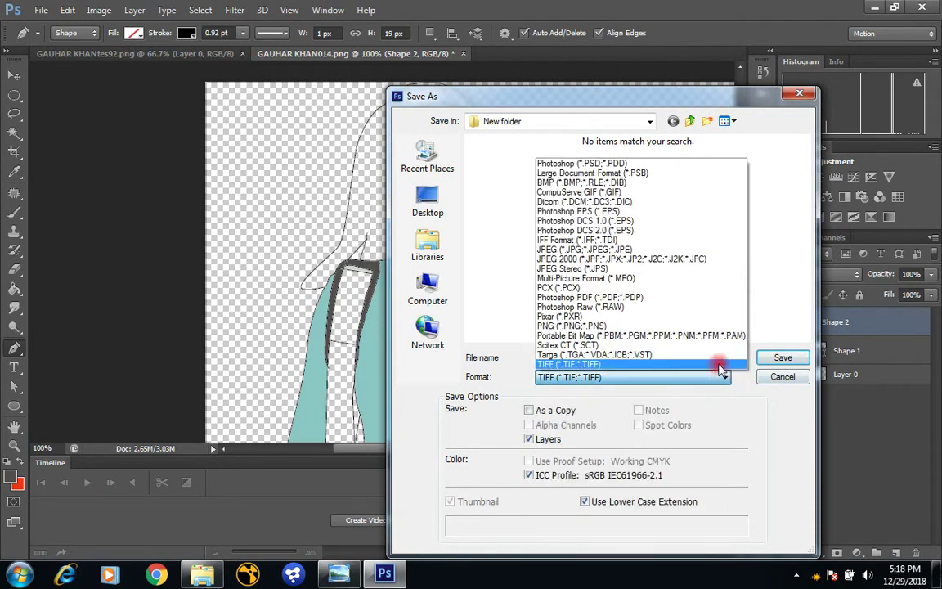
click(664, 325)
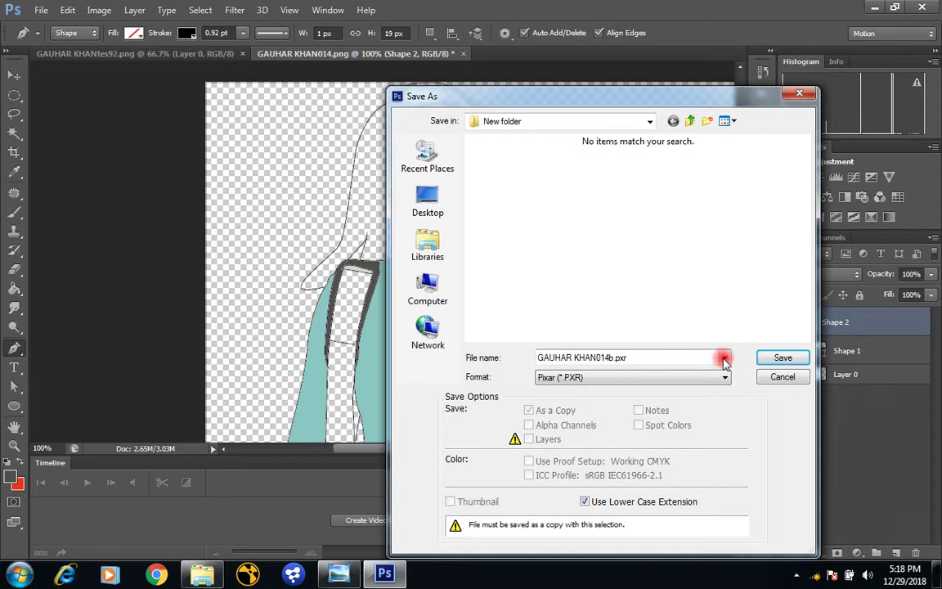
click(725, 357)
click(725, 358)
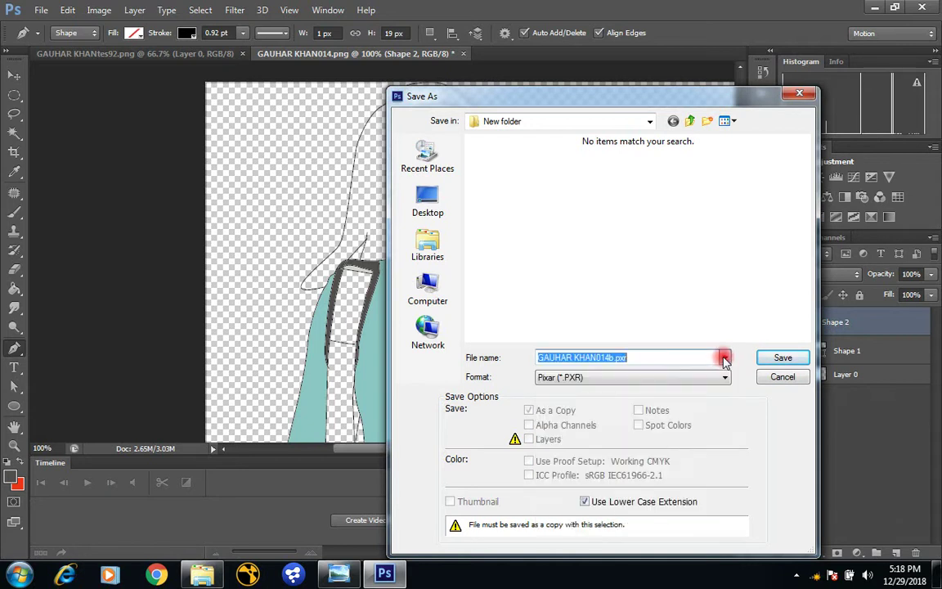
click(632, 376)
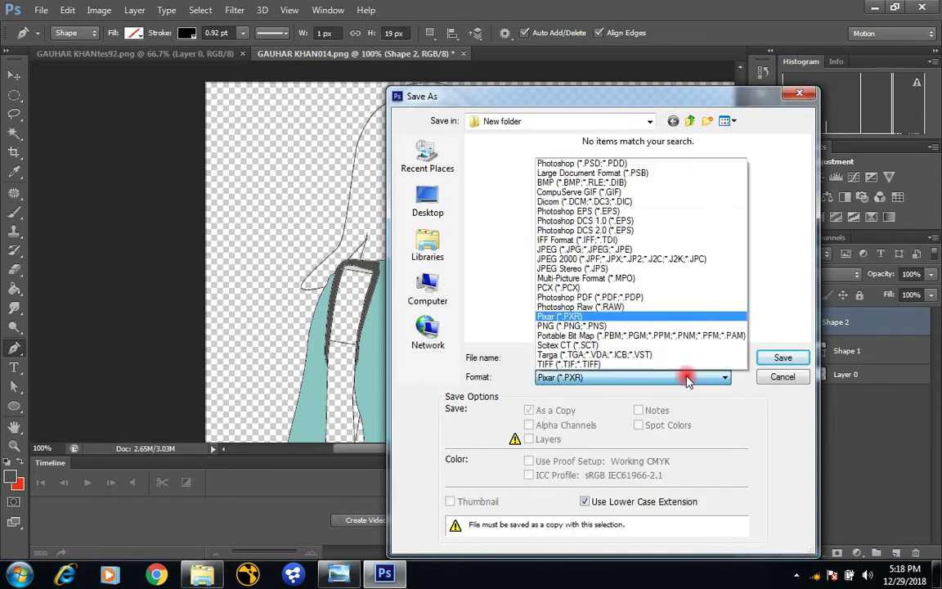
click(646, 325)
click(762, 359)
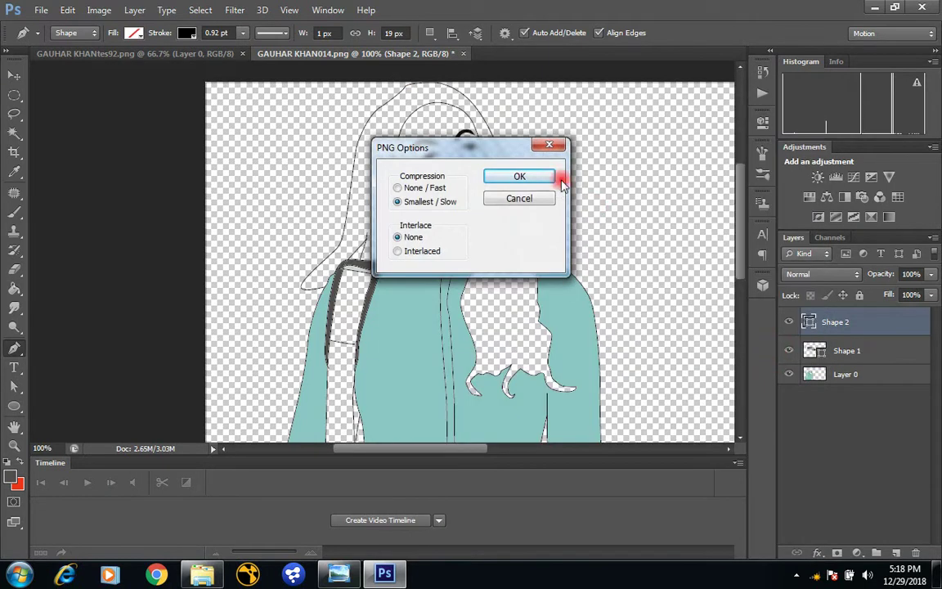
click(545, 177)
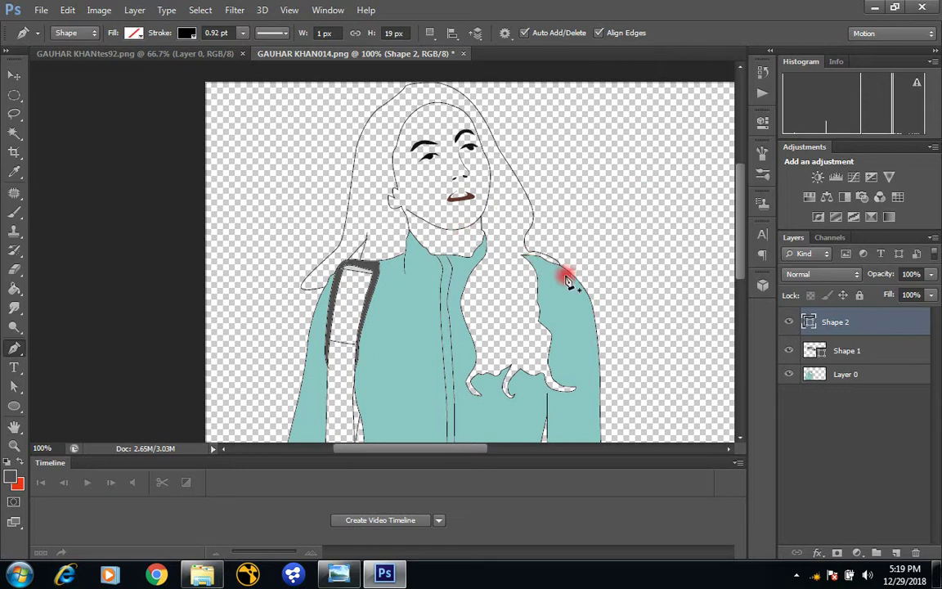
- Draw a 0.92 pt black Pen tool line about 36 px wide across the lower edge of the upper strap panel
click(358, 346)
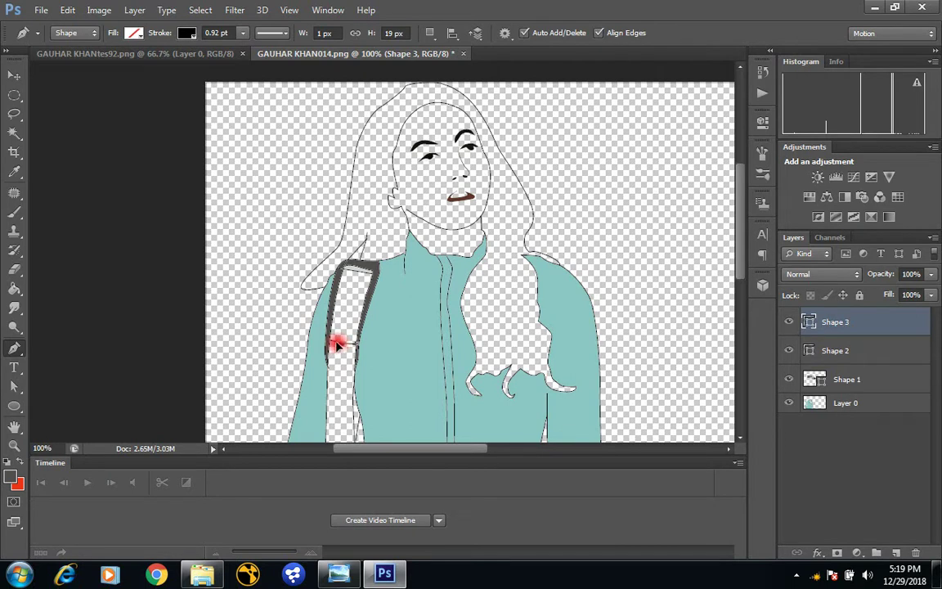
click(332, 344)
click(464, 365)
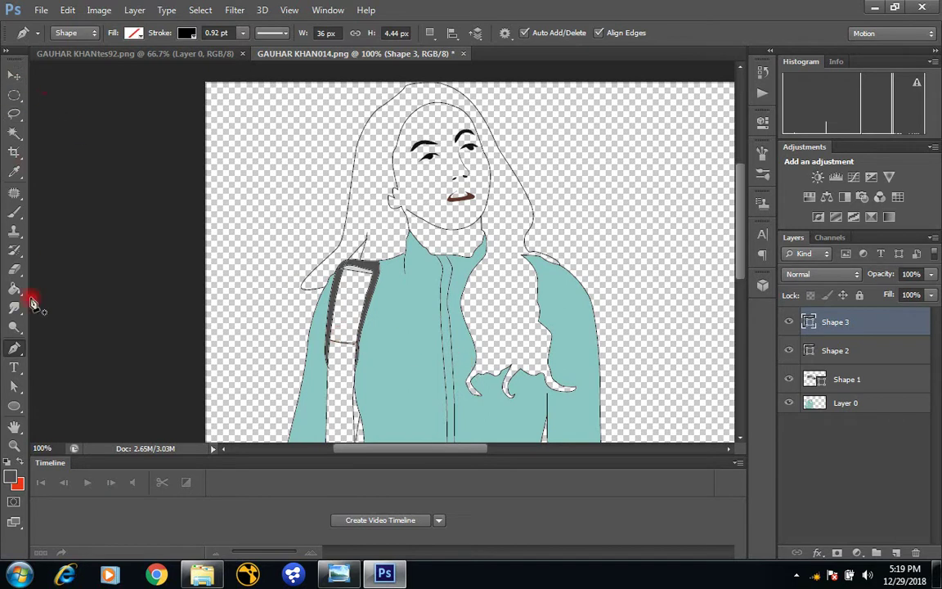
- Select the new line across the strap panel, set its height to 6 px, and dismiss the Windows colour scheme prompt
click(14, 386)
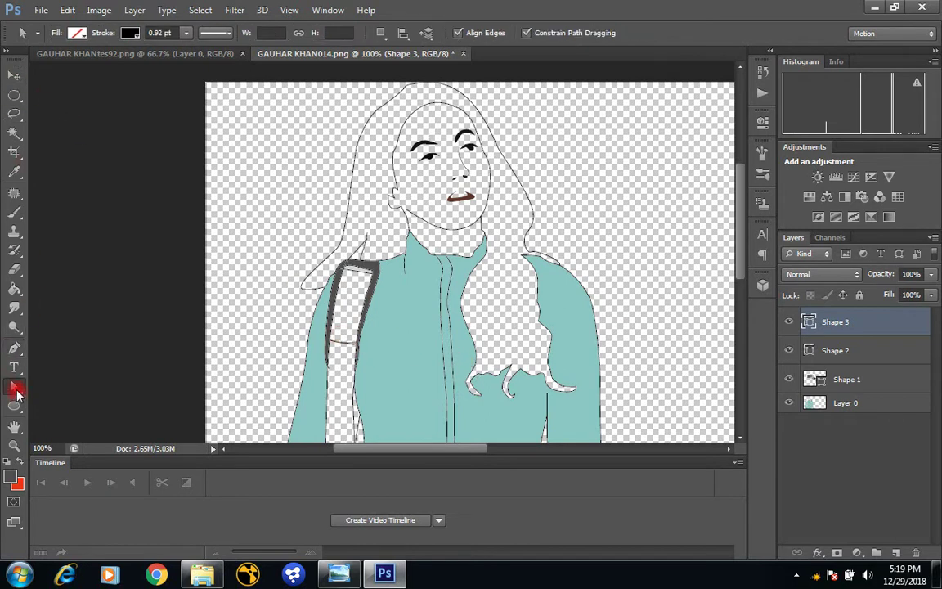
click(353, 344)
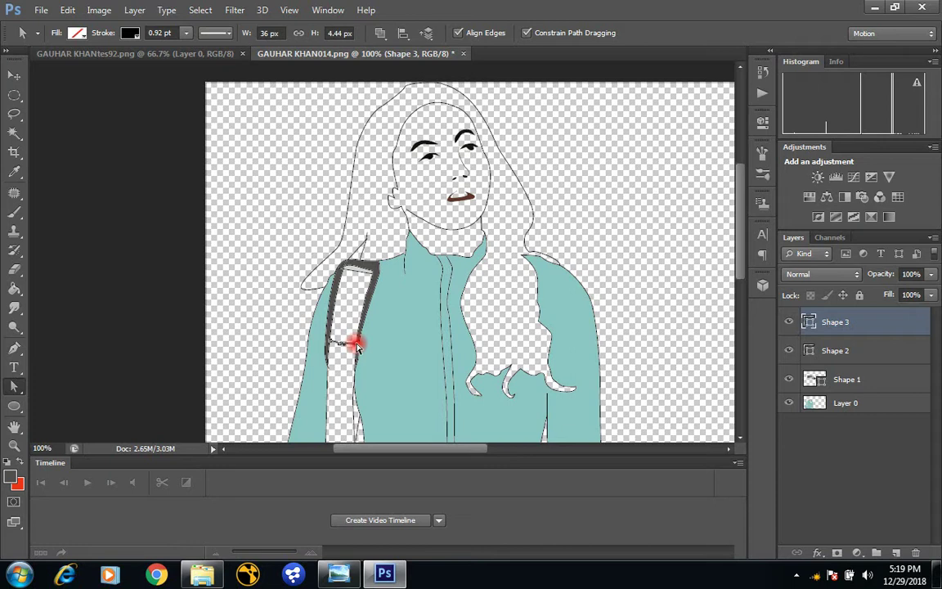
text(6)
key(Return)
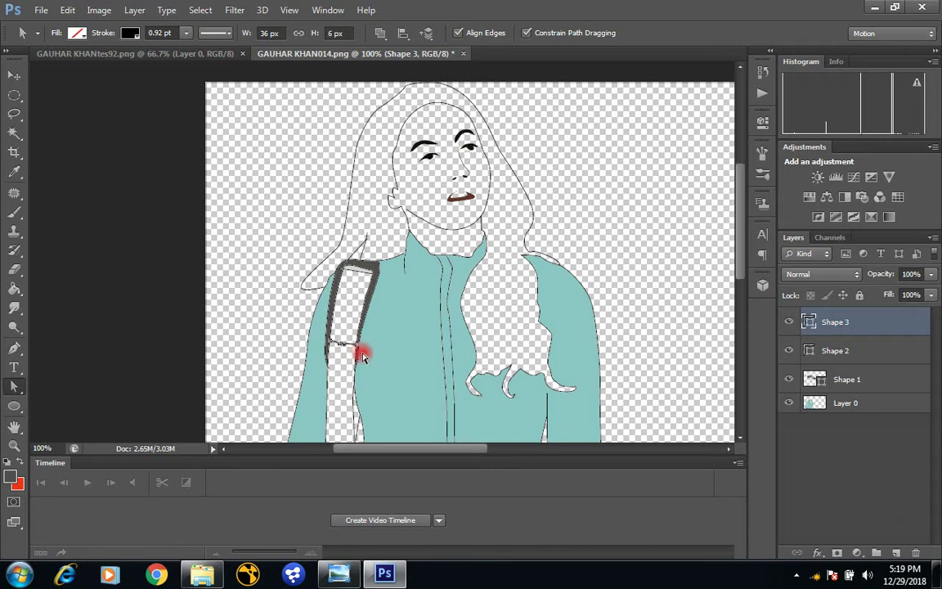
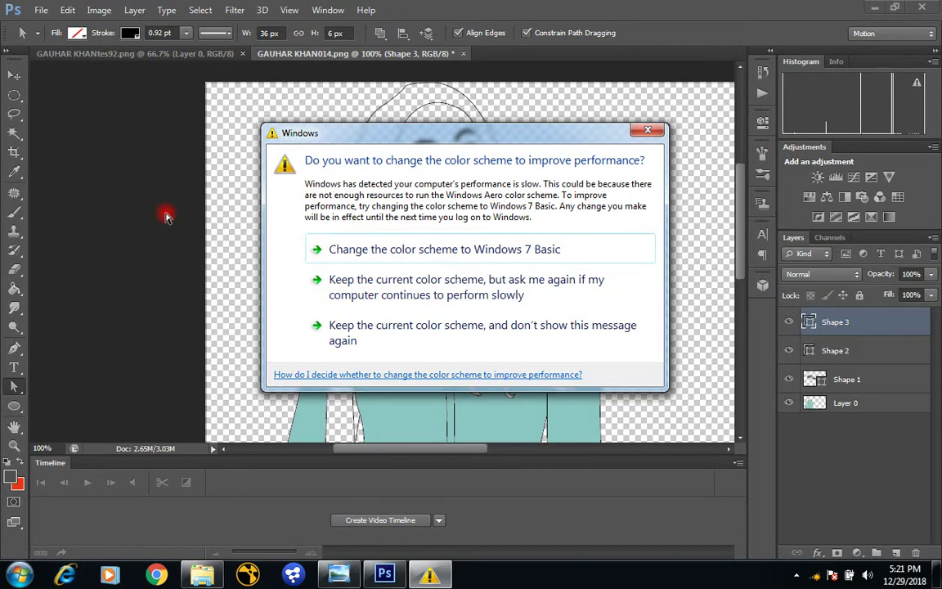
key(Escape)
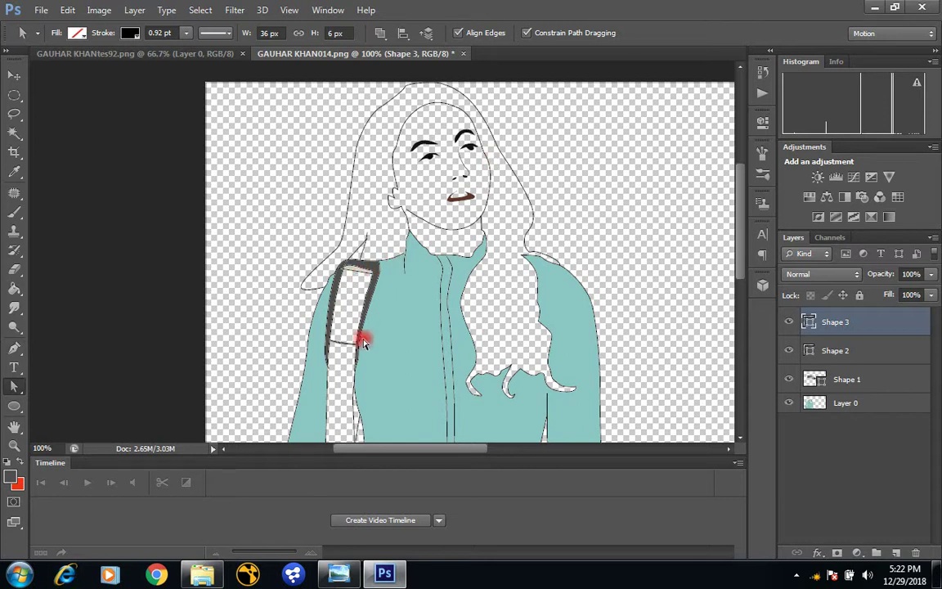
- Save the drawing again as a PNG copy, replacing the existing GAUHAR KHAN014b file
click(40, 10)
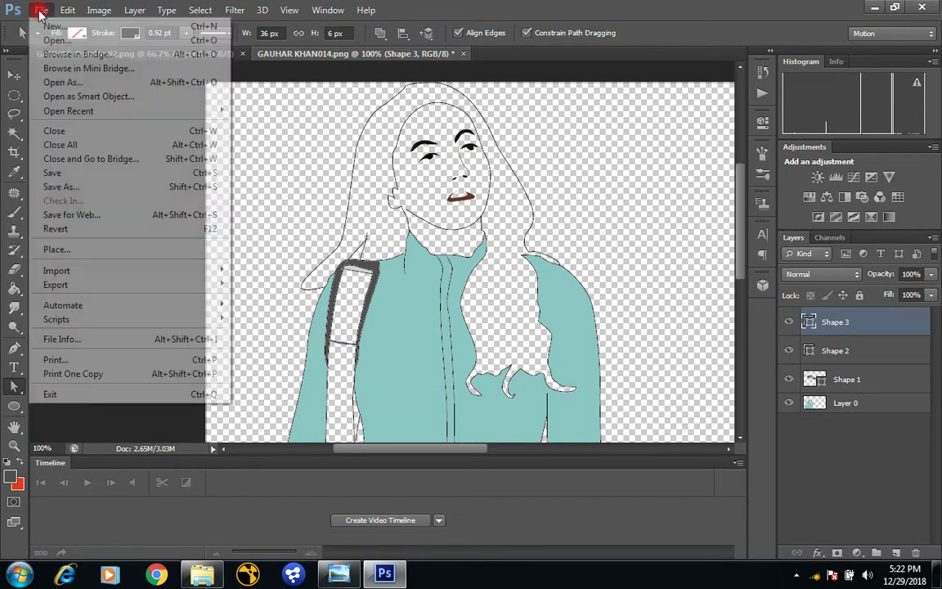
click(65, 186)
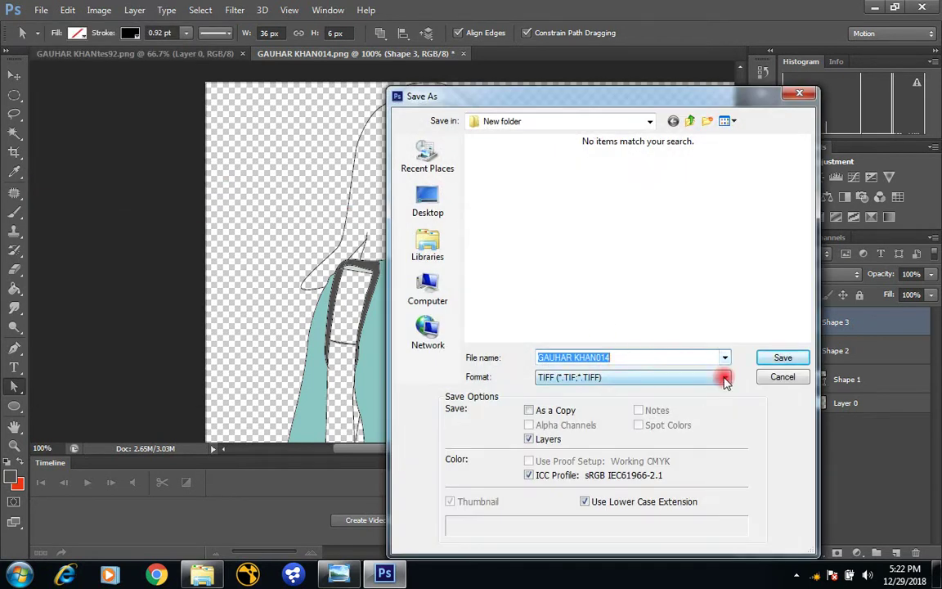
click(724, 377)
click(653, 327)
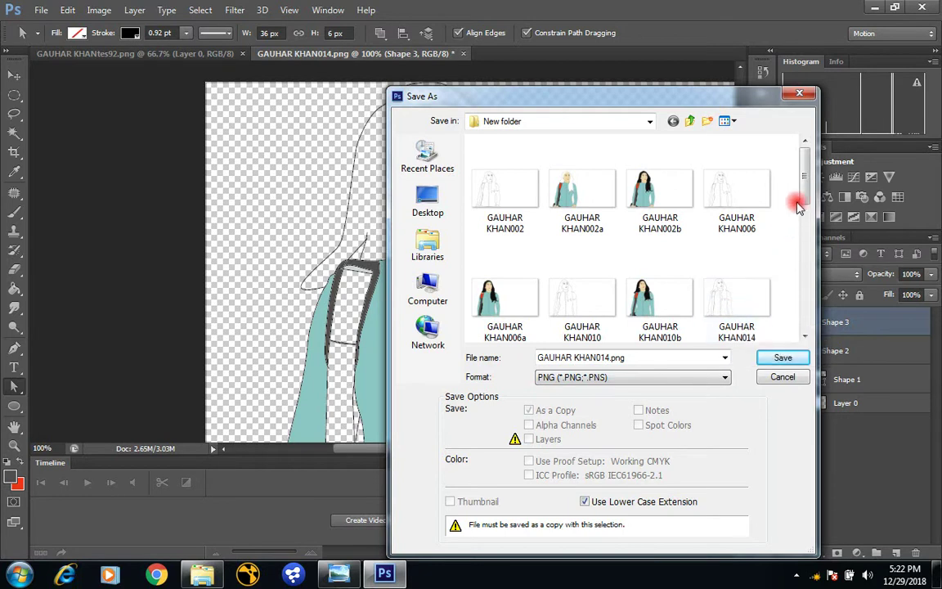
drag(803, 195, 808, 237)
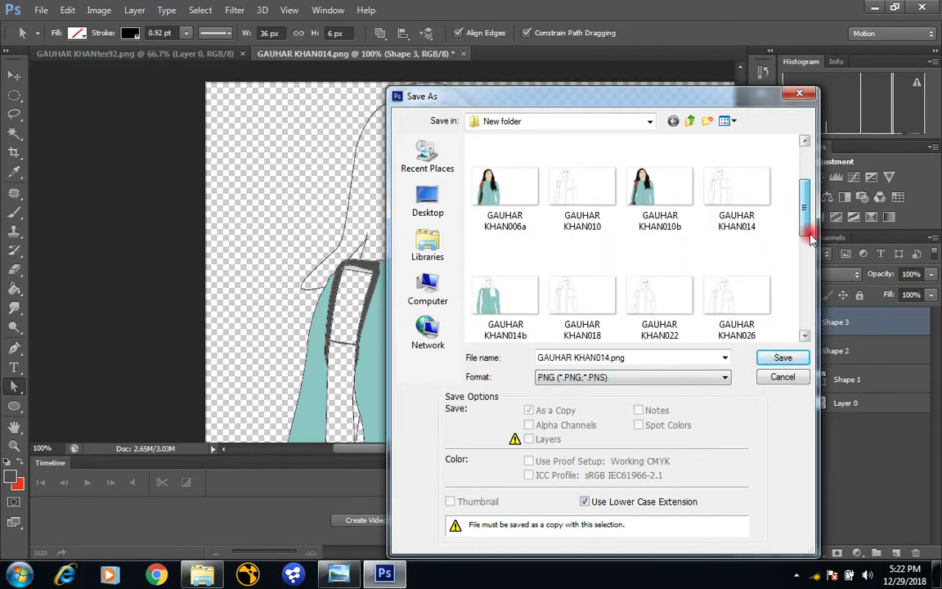
click(516, 315)
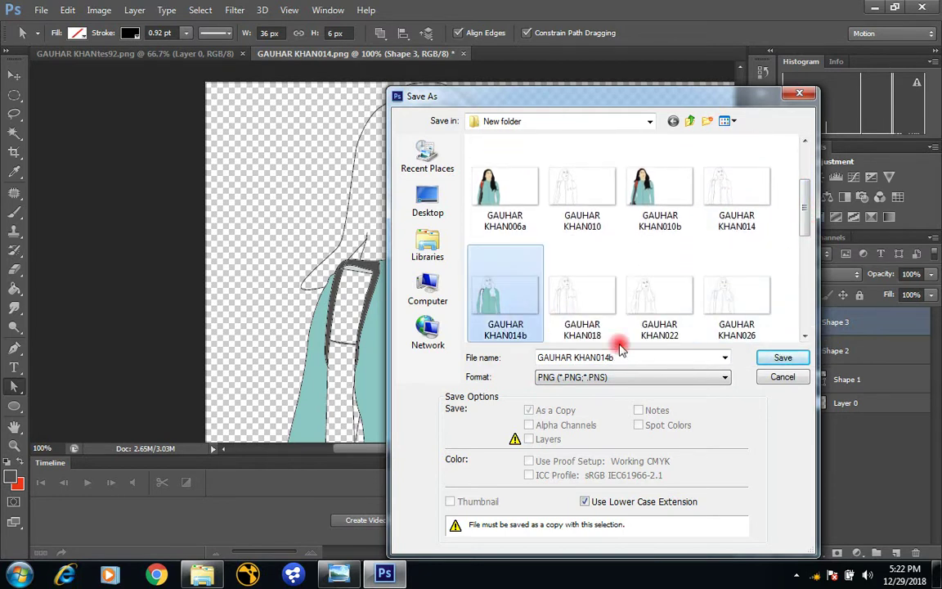
click(778, 359)
click(439, 225)
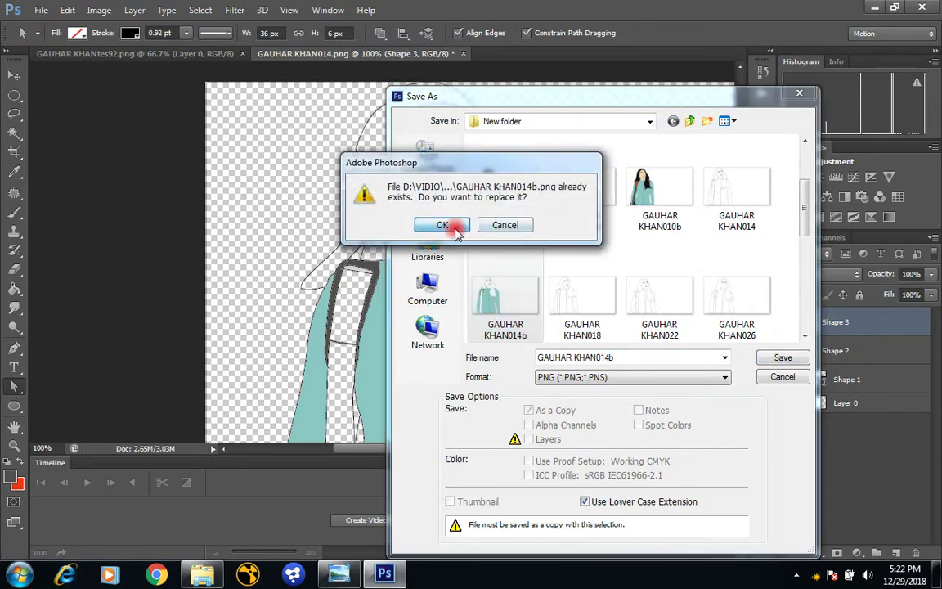
click(534, 176)
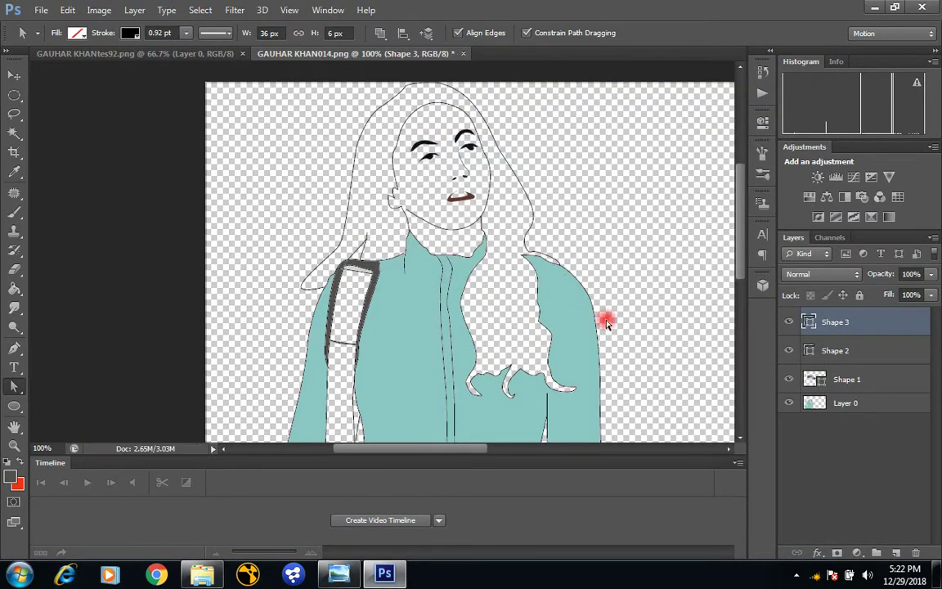
- Close GAUHAR KHAN014.png without saving changes and open the saved GAUHAR KHAN014b.png copy
click(463, 54)
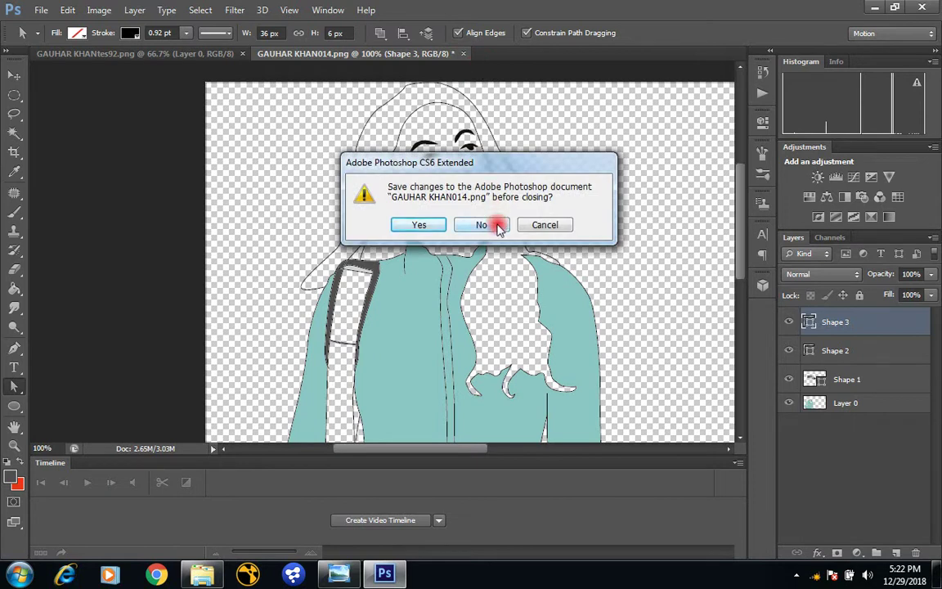
click(482, 225)
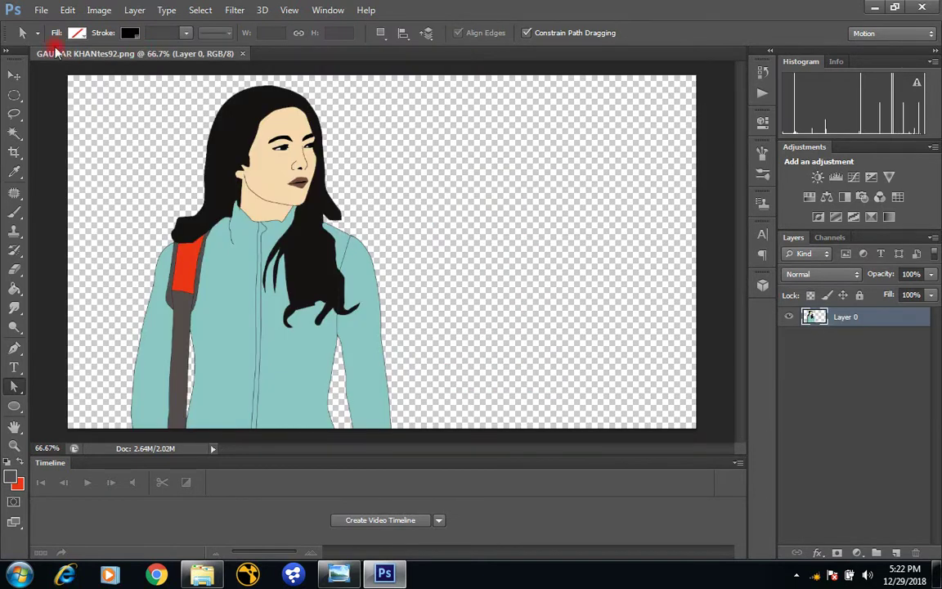
click(40, 11)
click(30, 28)
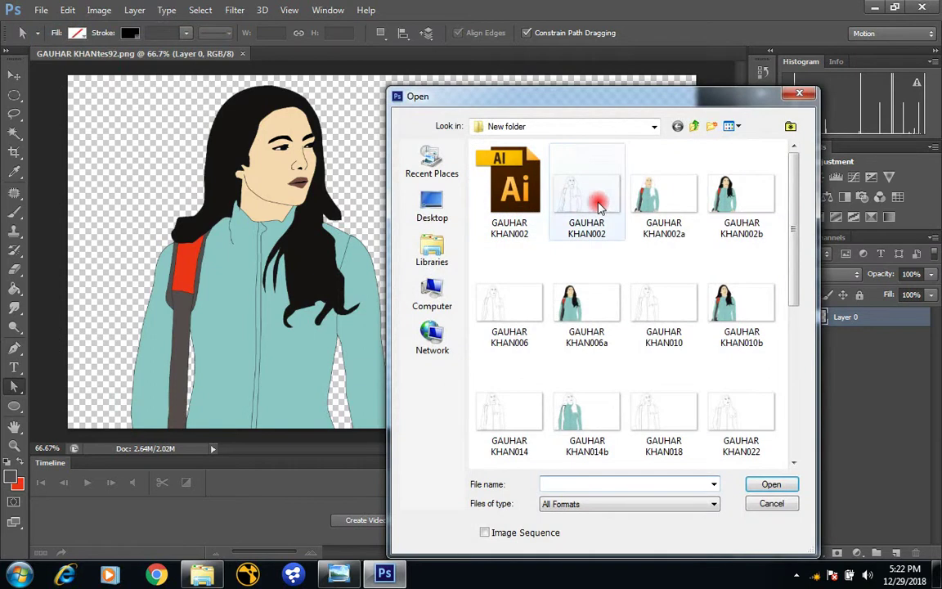
drag(795, 231, 799, 269)
click(568, 315)
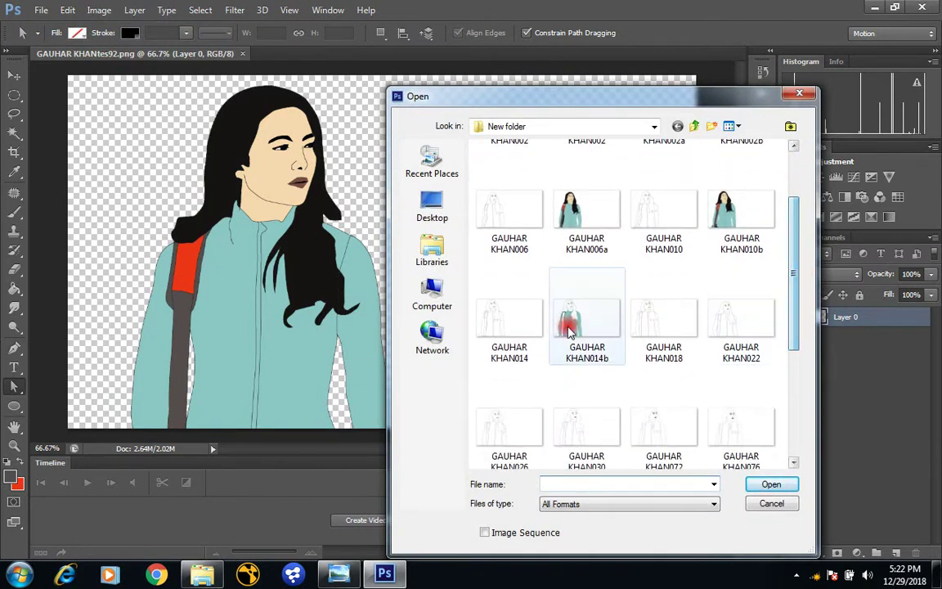
click(770, 485)
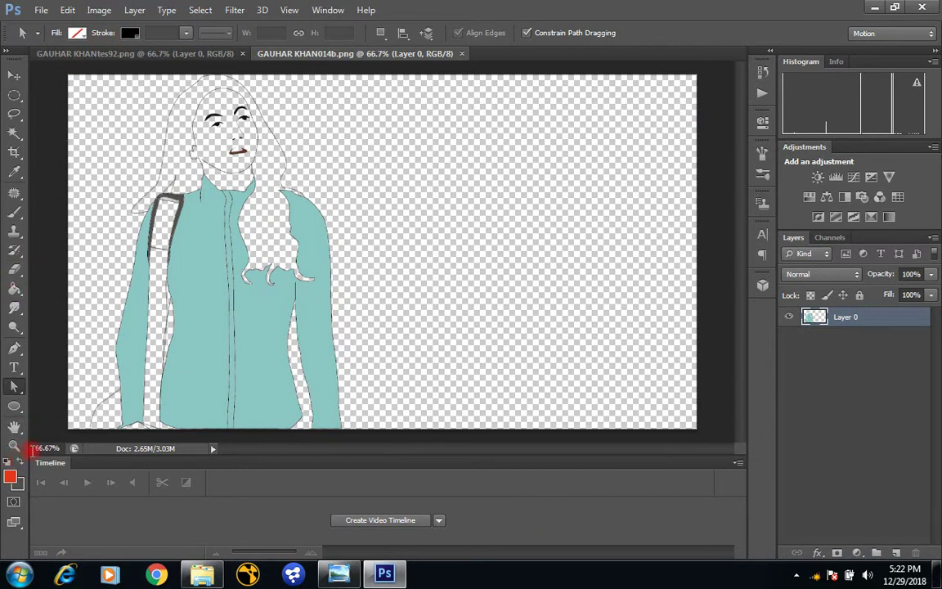
- Fill the upper strap panel with the red foreground colour using the Paint Bucket
click(16, 292)
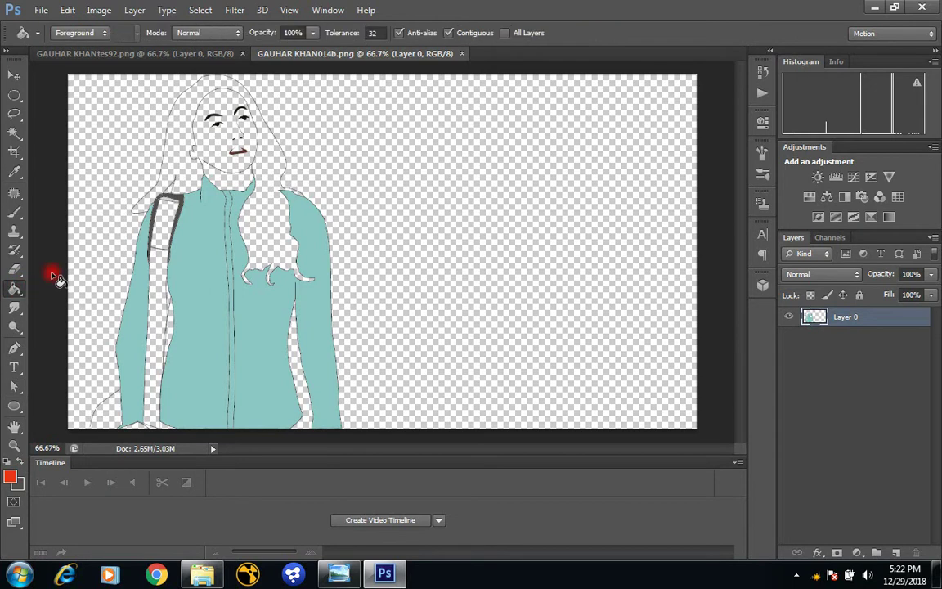
click(158, 216)
click(200, 124)
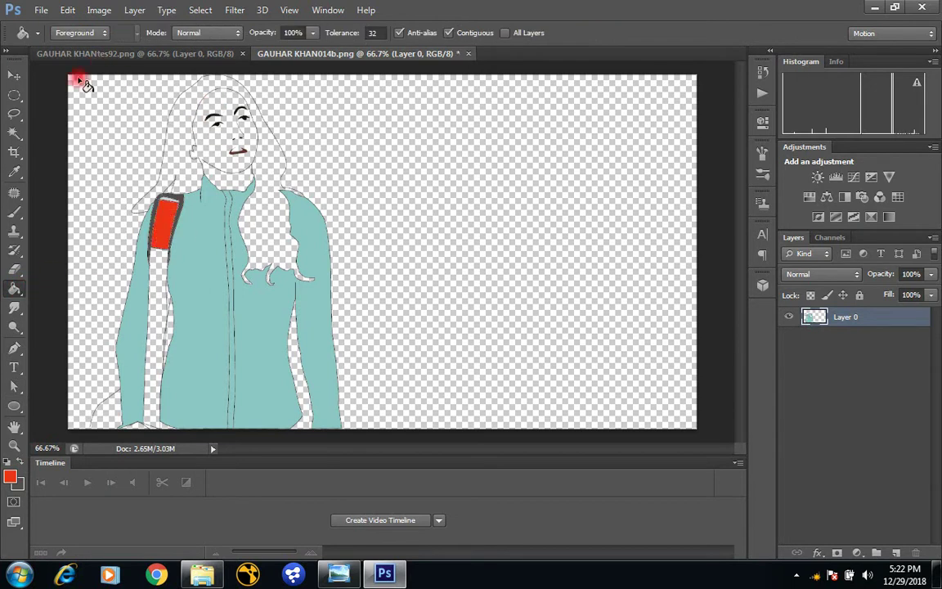
- Sample the dark grey strap colour from GAUHAR KHANtes92.png and fill the long lower strap in GAUHAR KHAN014b.png with it
click(70, 53)
click(14, 172)
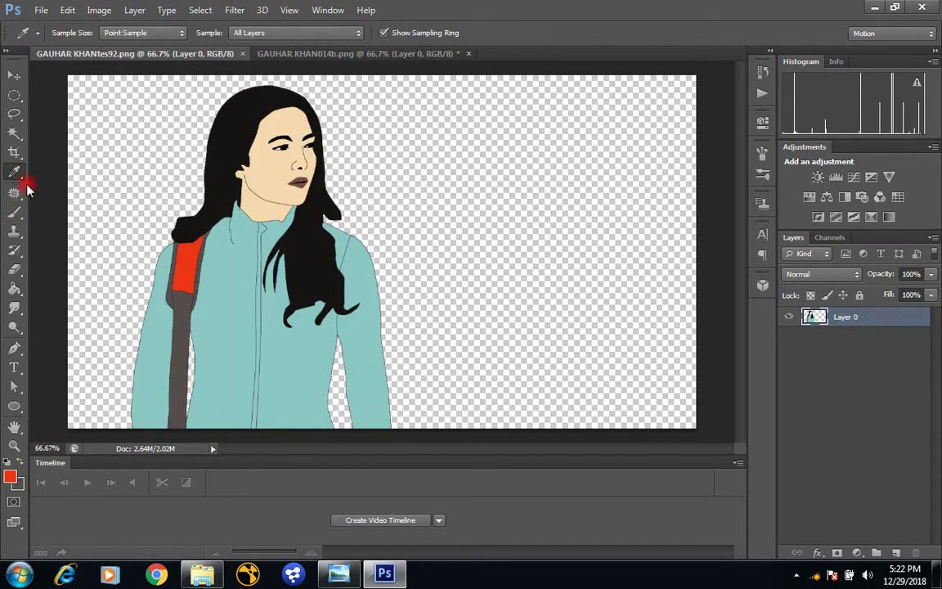
click(358, 54)
click(14, 288)
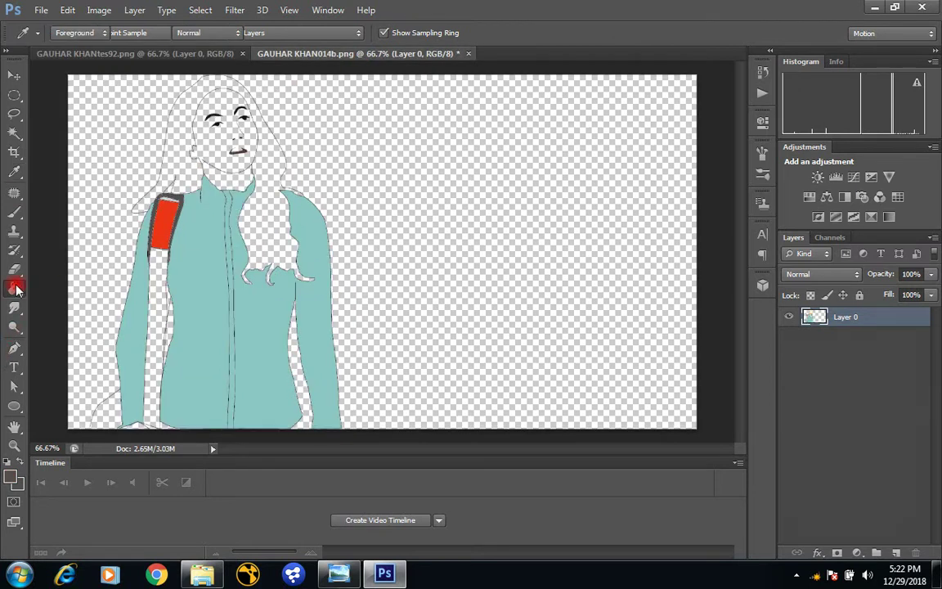
click(159, 348)
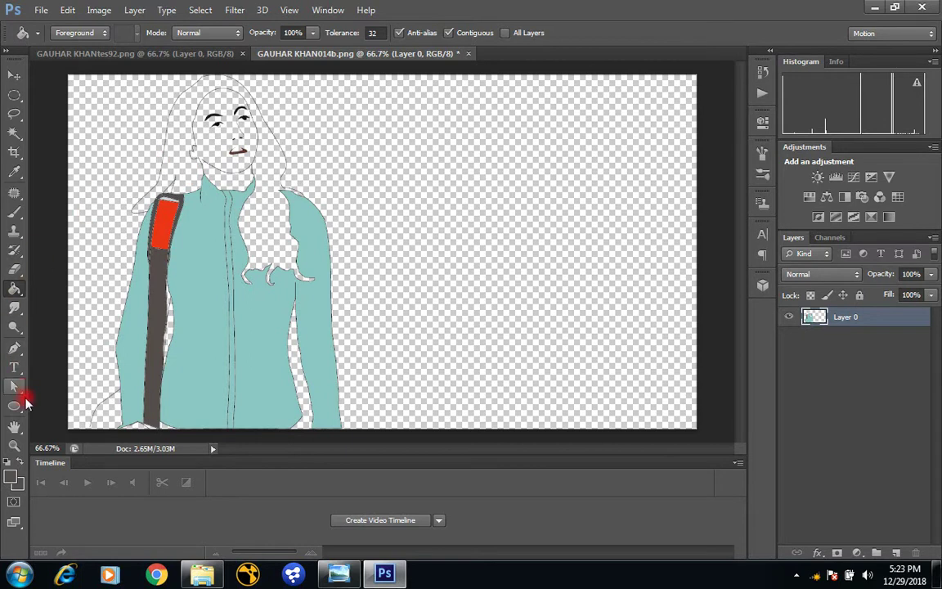
- Sample the black hair colour from GAUHAR KHANtes92.png and fill the hair in GAUHAR KHAN014b.png with it
click(215, 54)
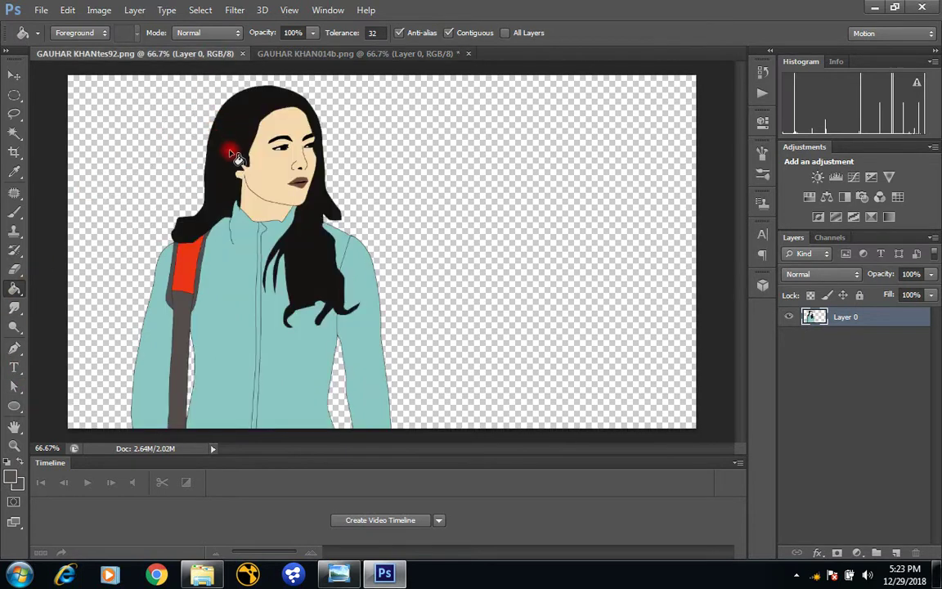
click(14, 170)
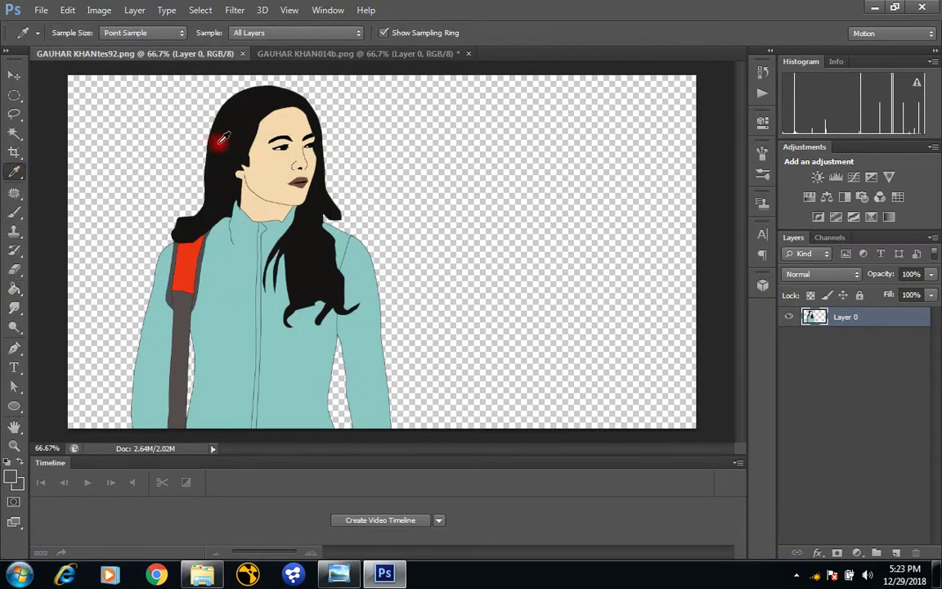
click(319, 54)
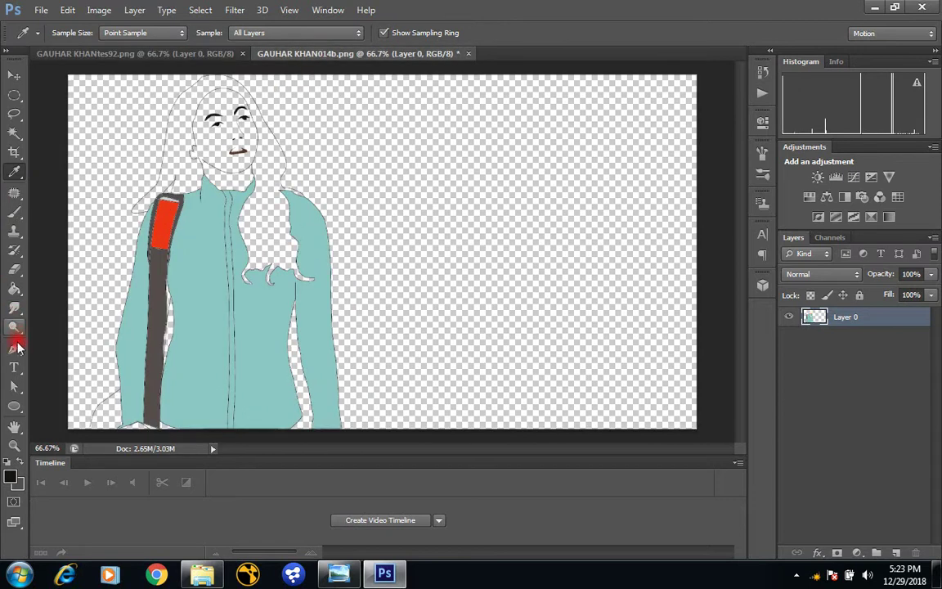
click(13, 288)
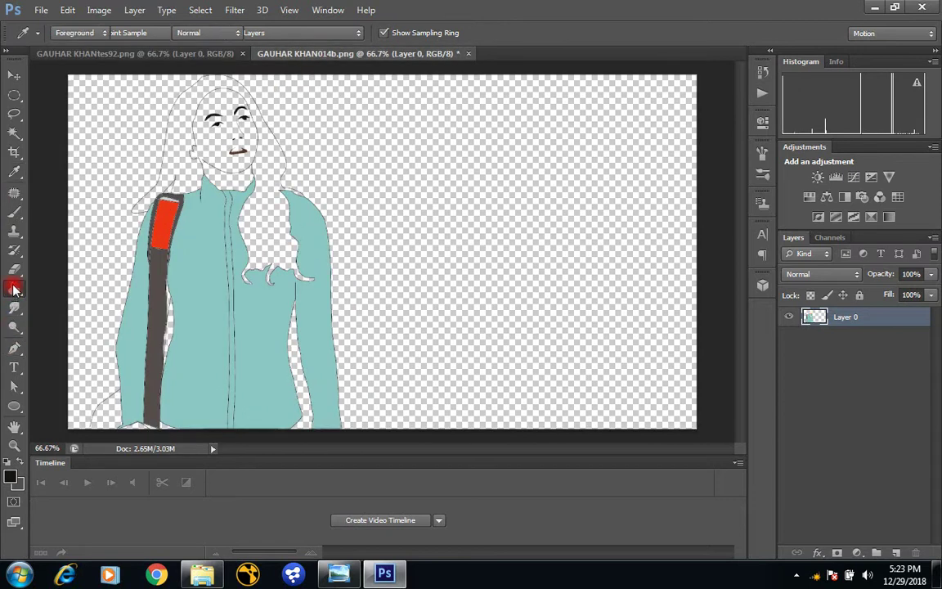
click(176, 137)
- Sample the skin colour from GAUHAR KHANtes92.png and fill the face, neck and hand in GAUHAR KHAN014b.png with it
click(189, 54)
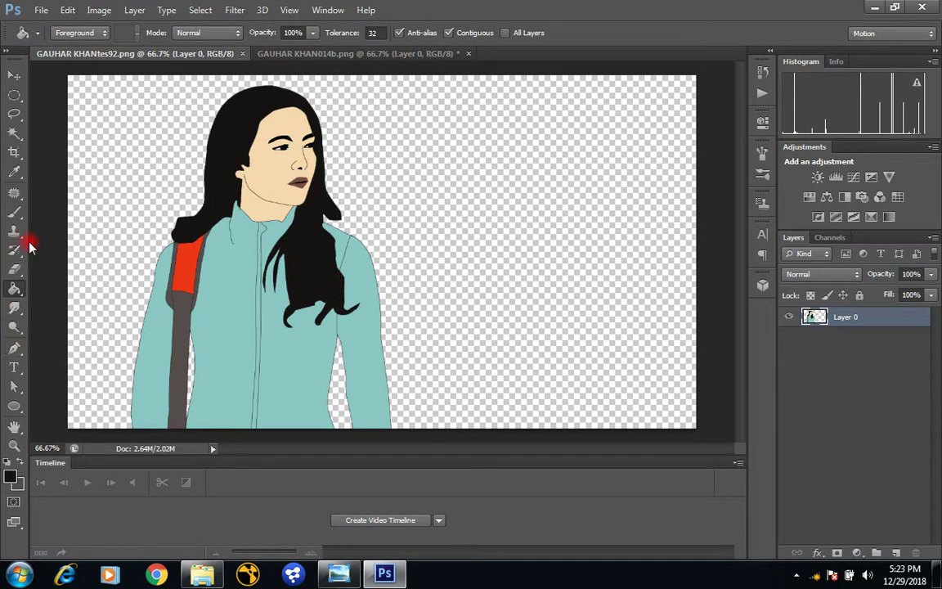
click(14, 171)
click(260, 157)
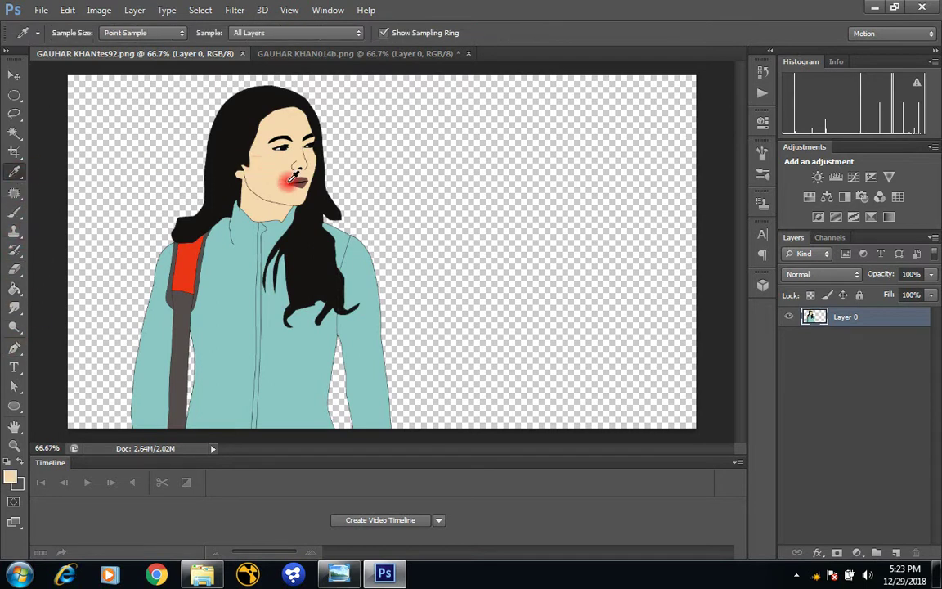
click(375, 55)
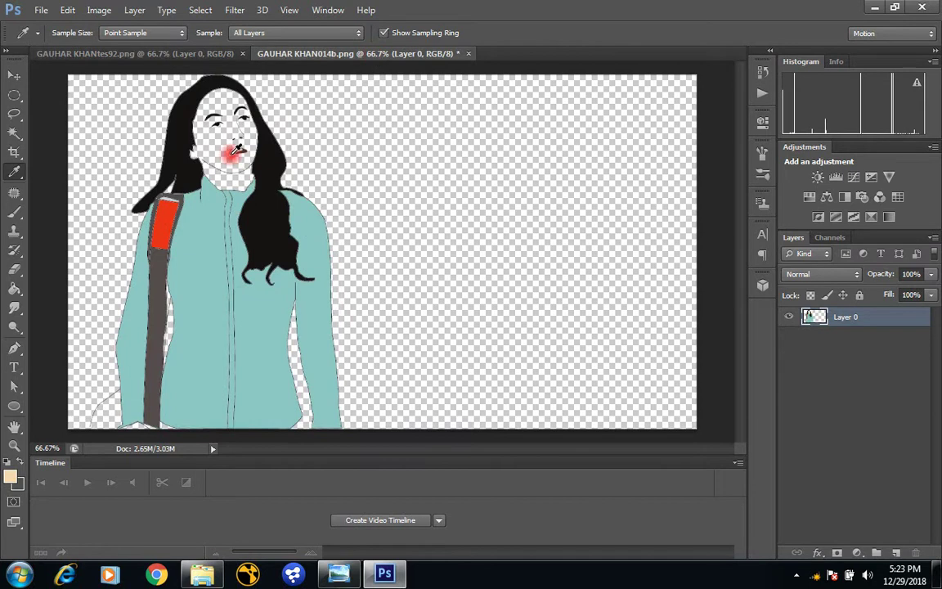
click(14, 289)
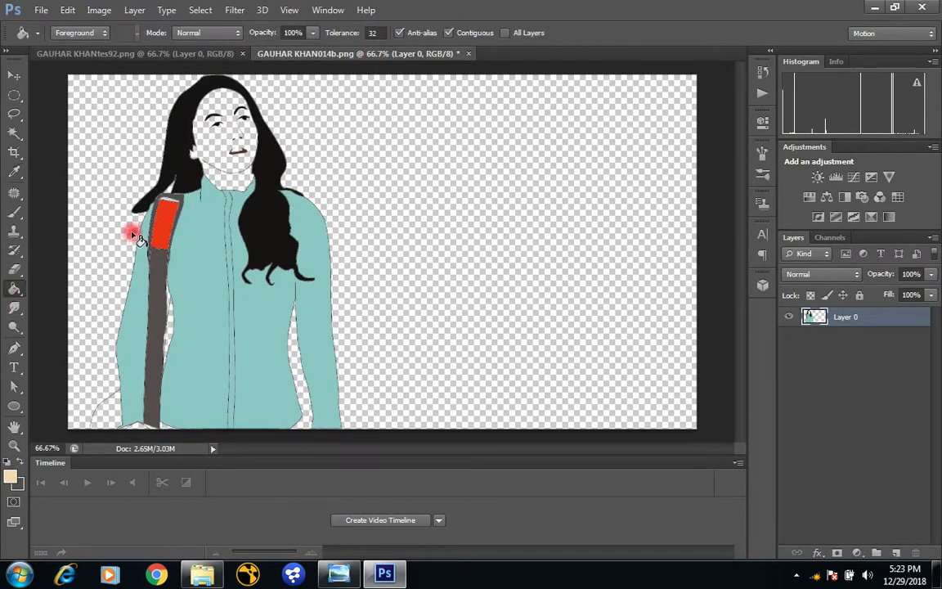
click(235, 180)
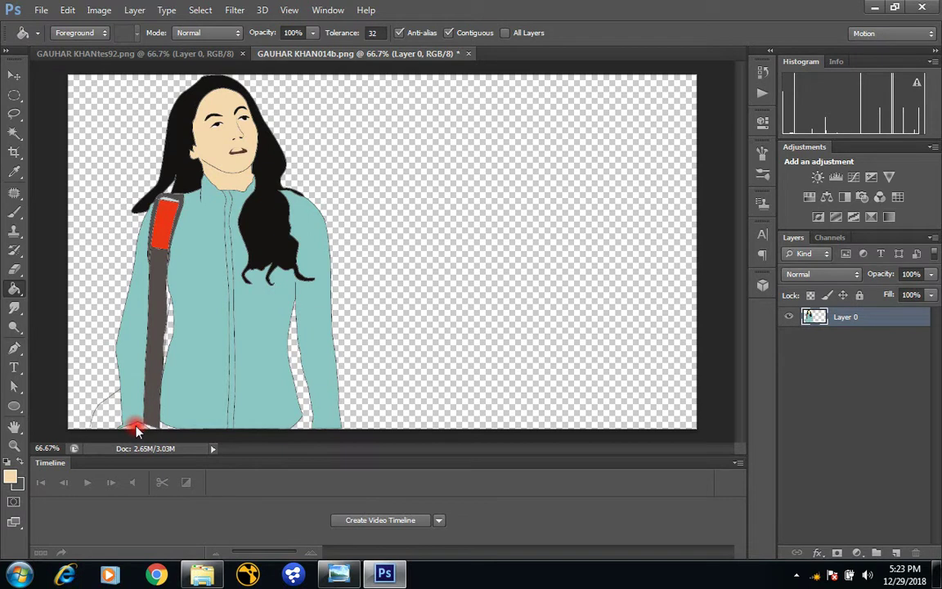
click(107, 415)
- Fill the narrow gap between strap and jacket with black sampled from the hair, and undo the stray fill beside the lower sleeve
click(13, 170)
click(187, 162)
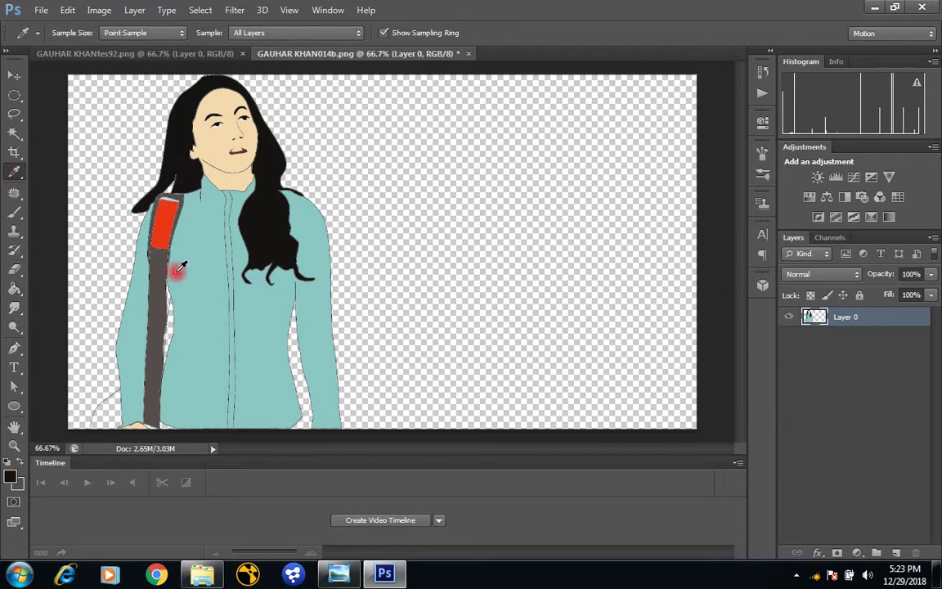
click(12, 290)
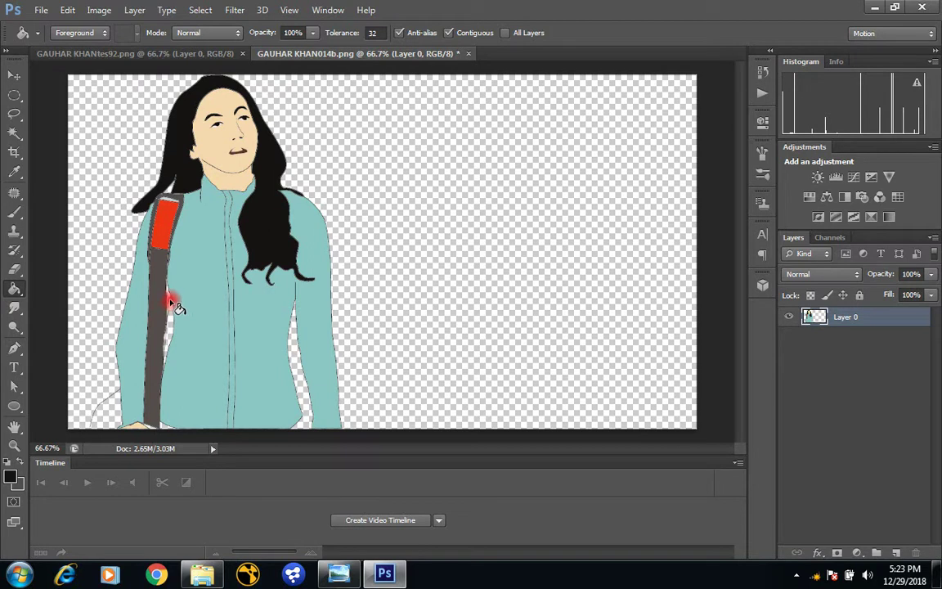
click(169, 296)
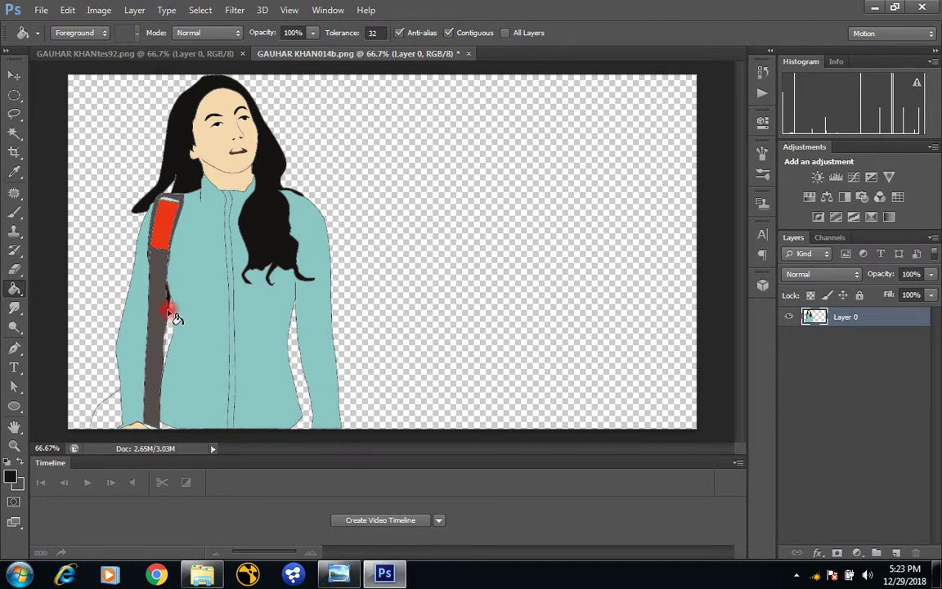
click(119, 396)
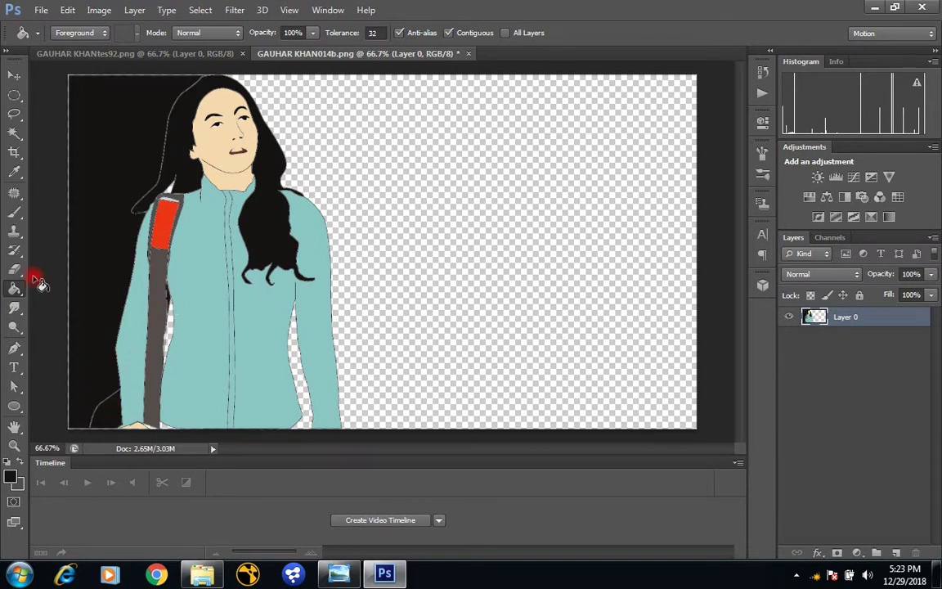
key(ctrl+z)
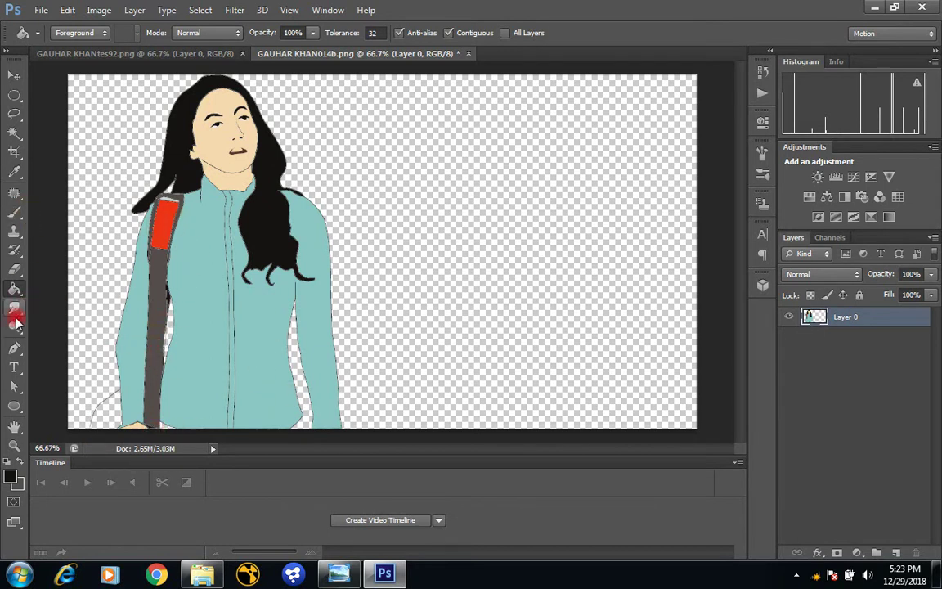
- Draw a Pen tool shape about 70 × 103 px with a 0.5 pt black stroke over the outline beside the lower sleeve, filled near-black
click(14, 347)
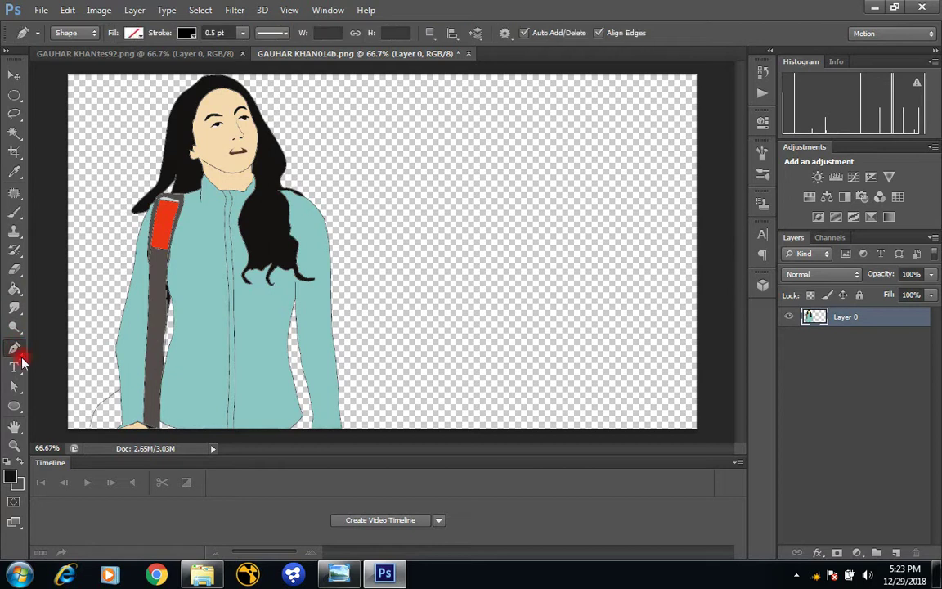
click(90, 427)
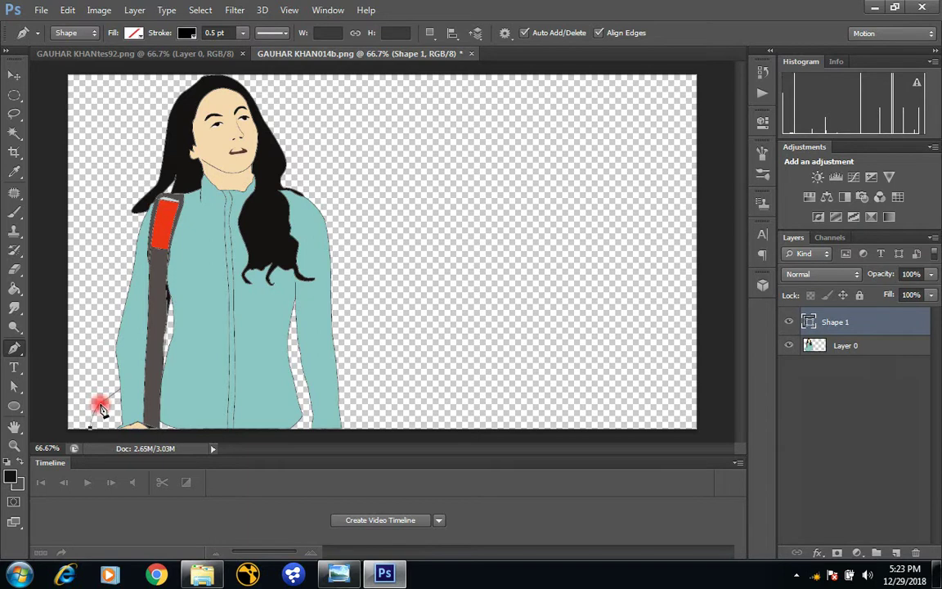
mouse_move(101, 403)
mouse_down()
mouse_move(118, 393)
mouse_move(125, 420)
mouse_move(115, 448)
mouse_move(70, 439)
mouse_up()
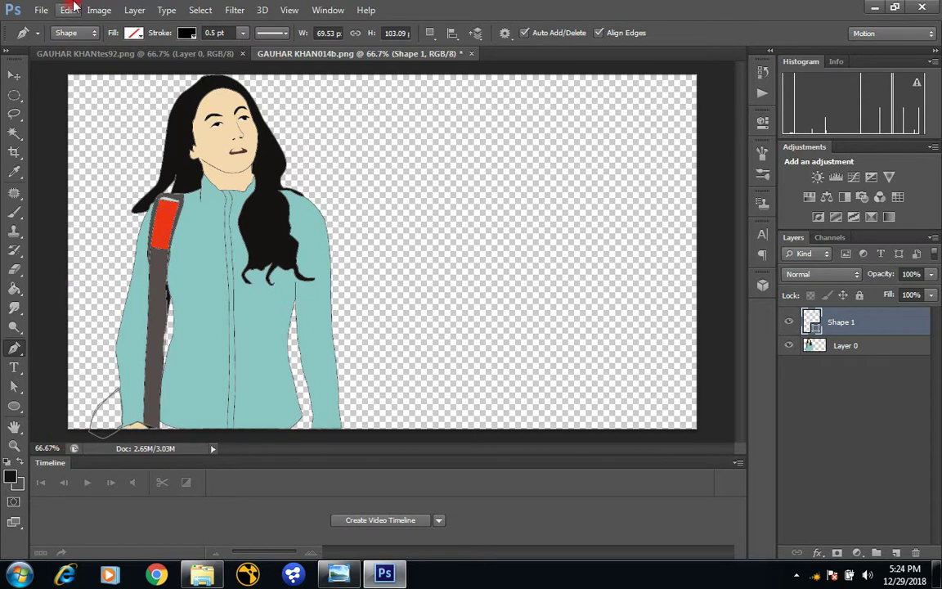
click(133, 33)
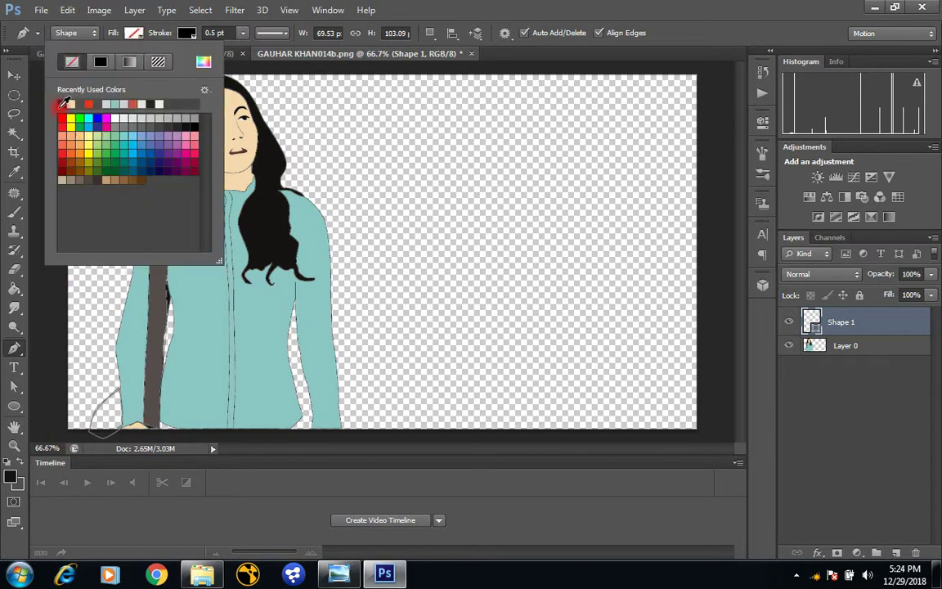
click(62, 104)
- Move the shape layer below Layer 0 and adjust the shape's path beside the sleeve to about 70 × 105 px
drag(853, 322, 849, 351)
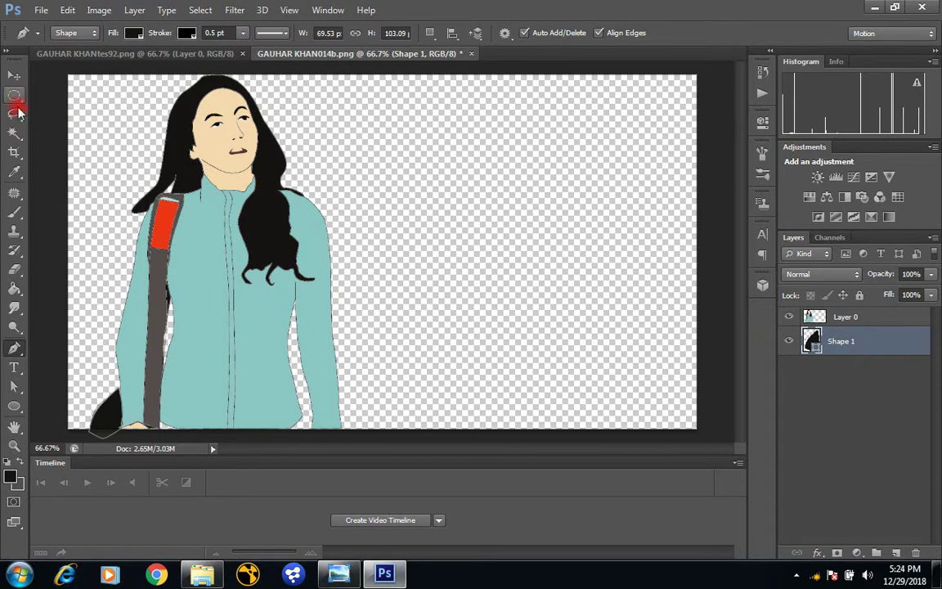
click(14, 386)
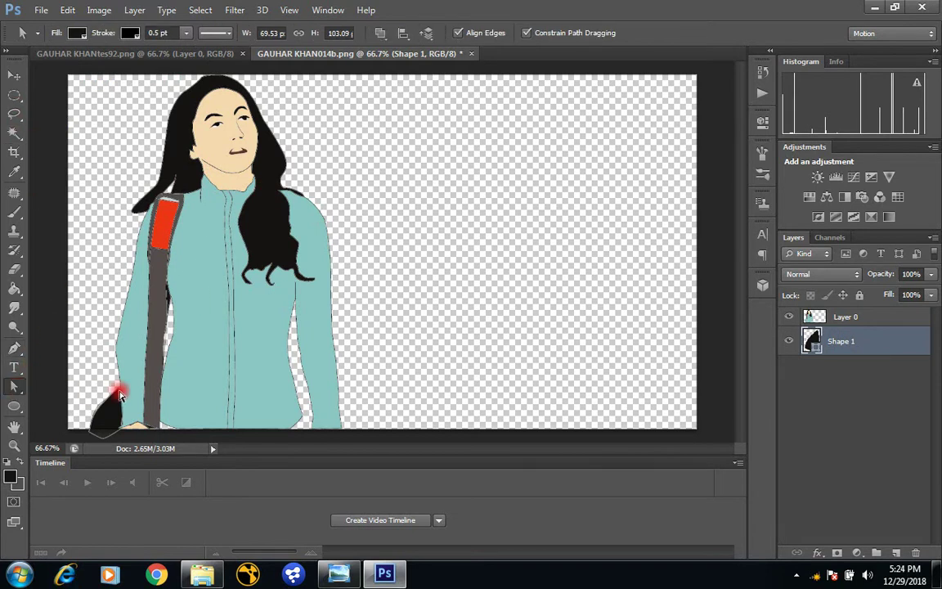
click(119, 395)
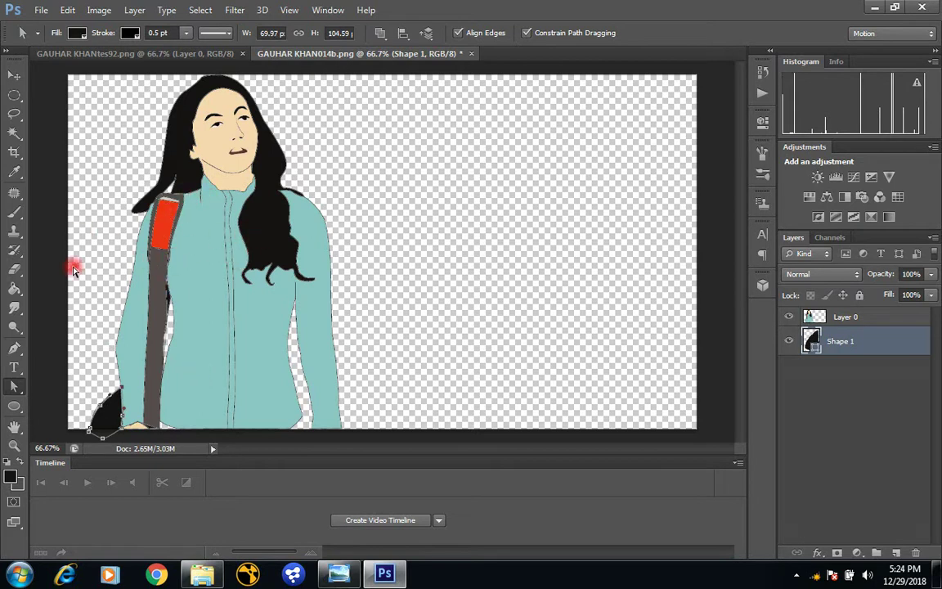
- Sample the teal from the jacket and fill the small gap between hair and strap on Layer 0 with it
click(14, 286)
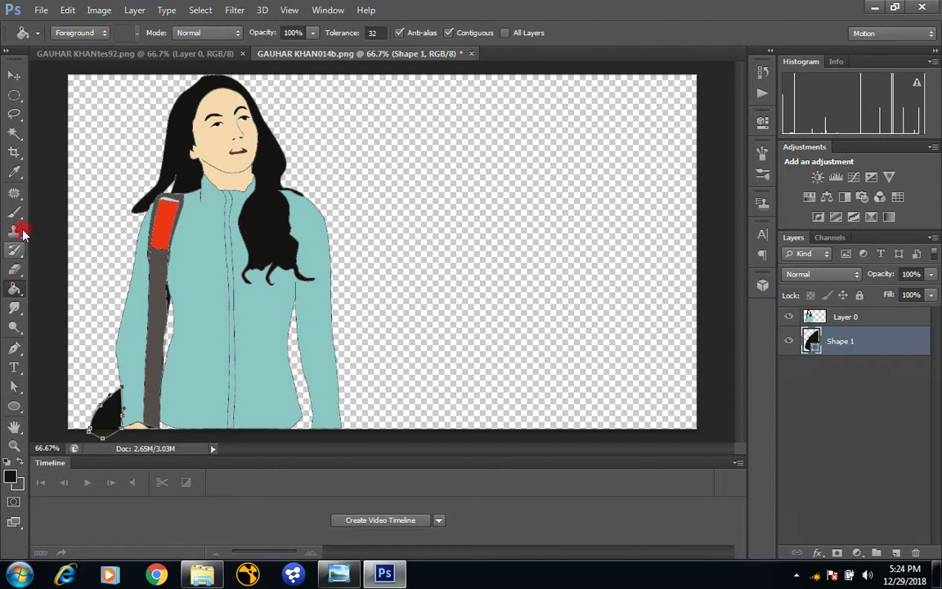
click(14, 170)
click(173, 278)
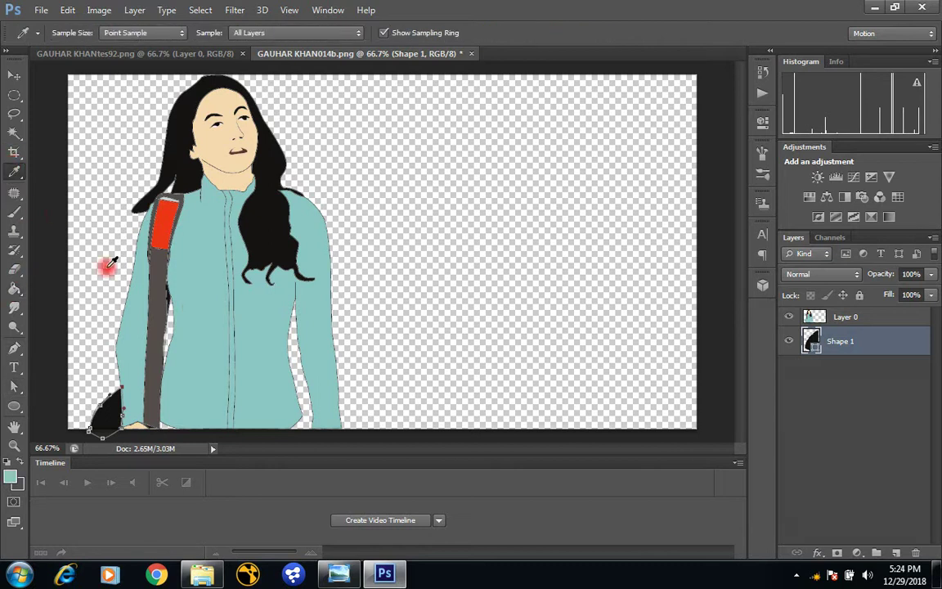
click(14, 286)
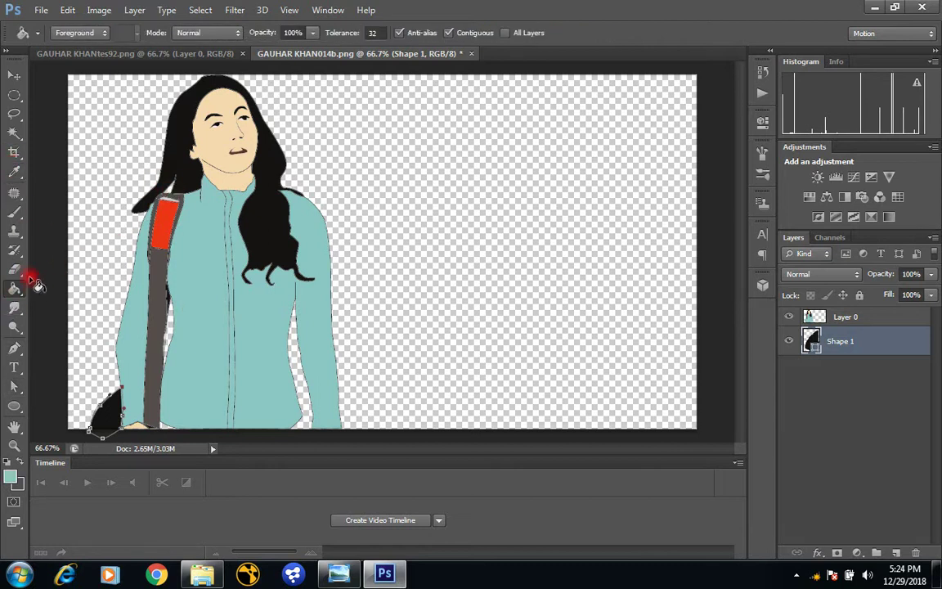
click(850, 321)
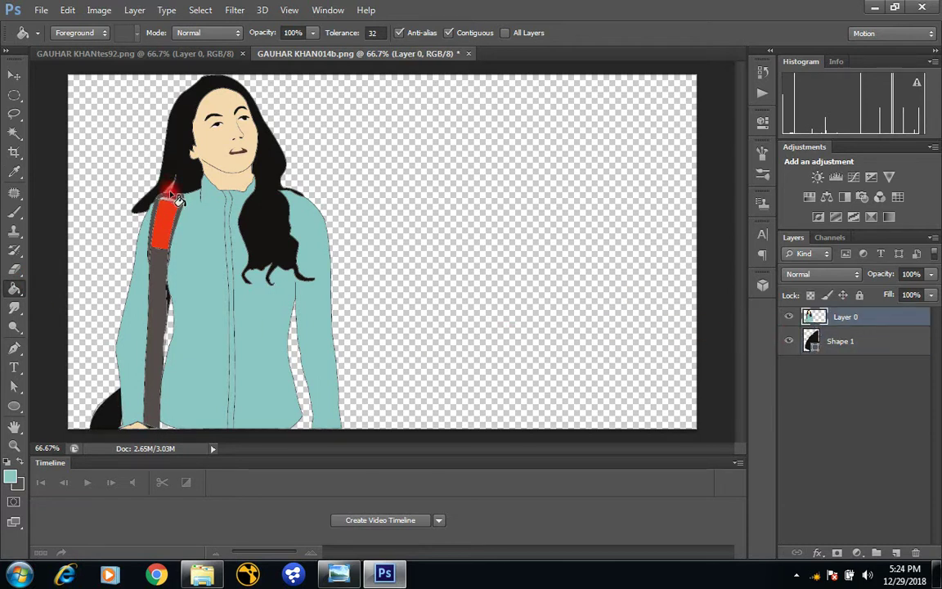
- Save the coloured drawing in PNG format, replacing the existing GAUHAR KHAN014b file in New folder
click(41, 10)
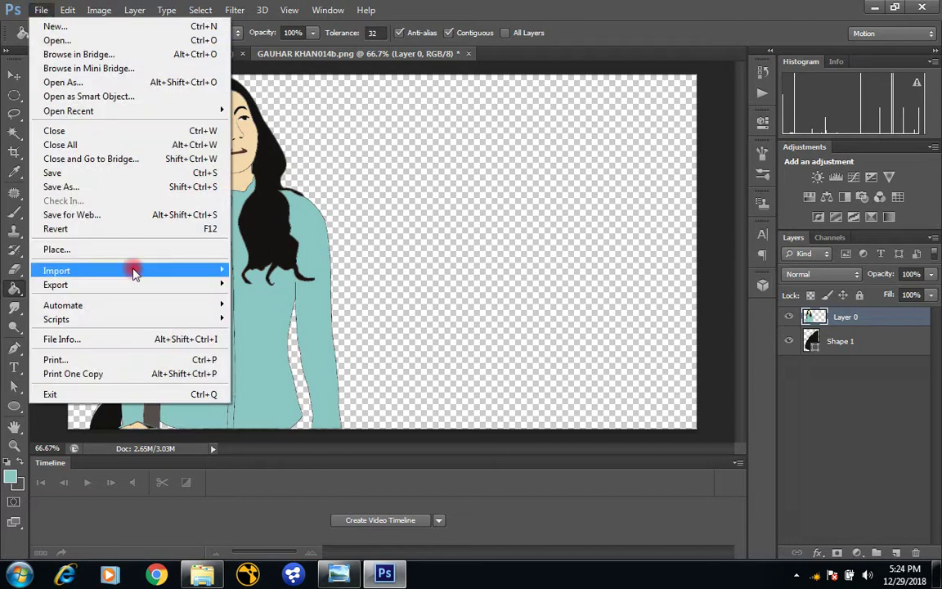
click(120, 173)
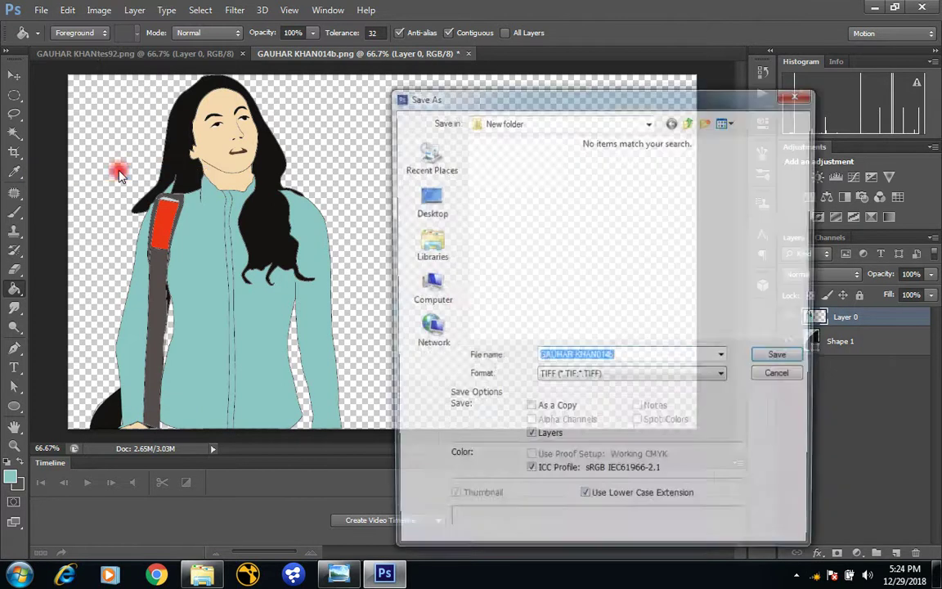
click(672, 383)
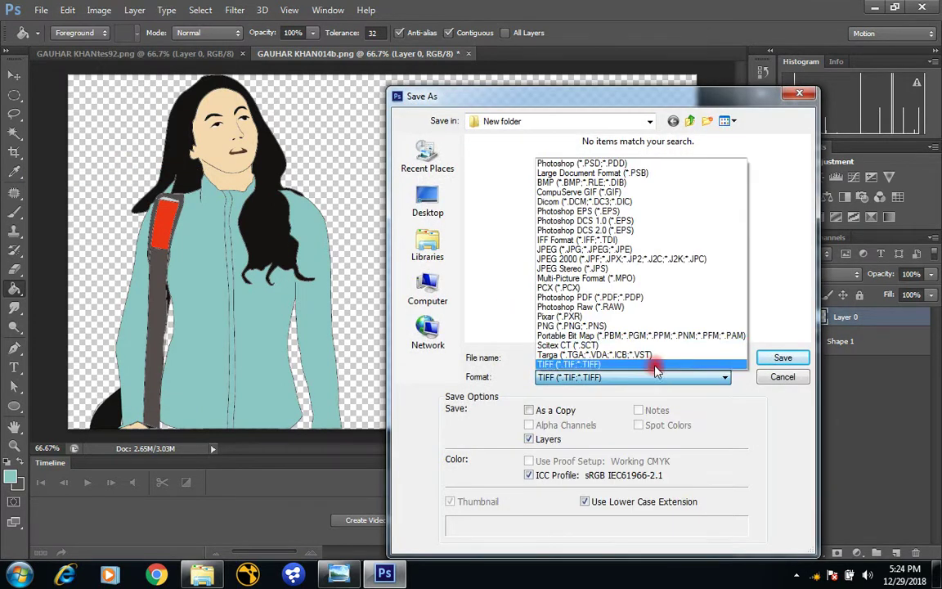
click(625, 325)
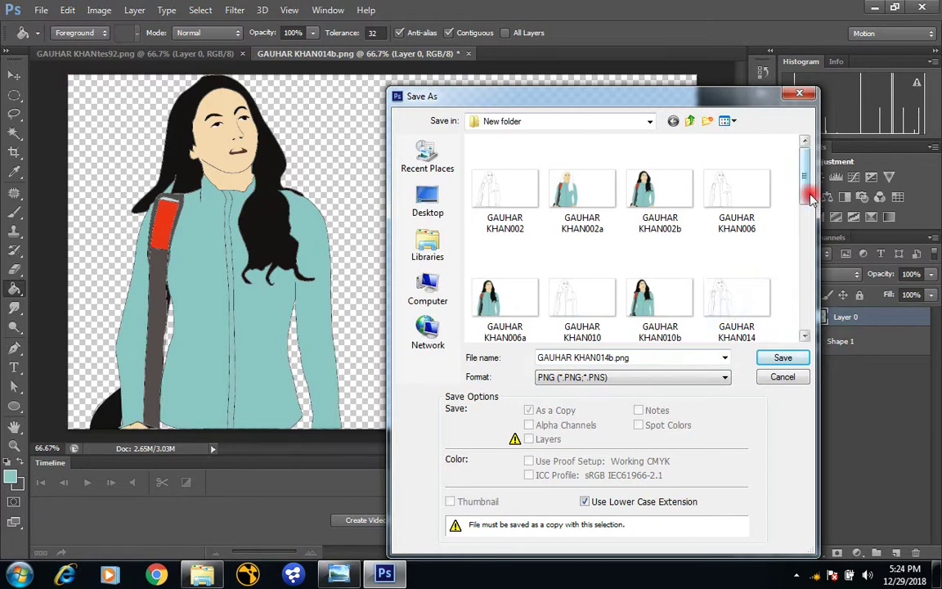
drag(806, 194, 807, 237)
click(505, 269)
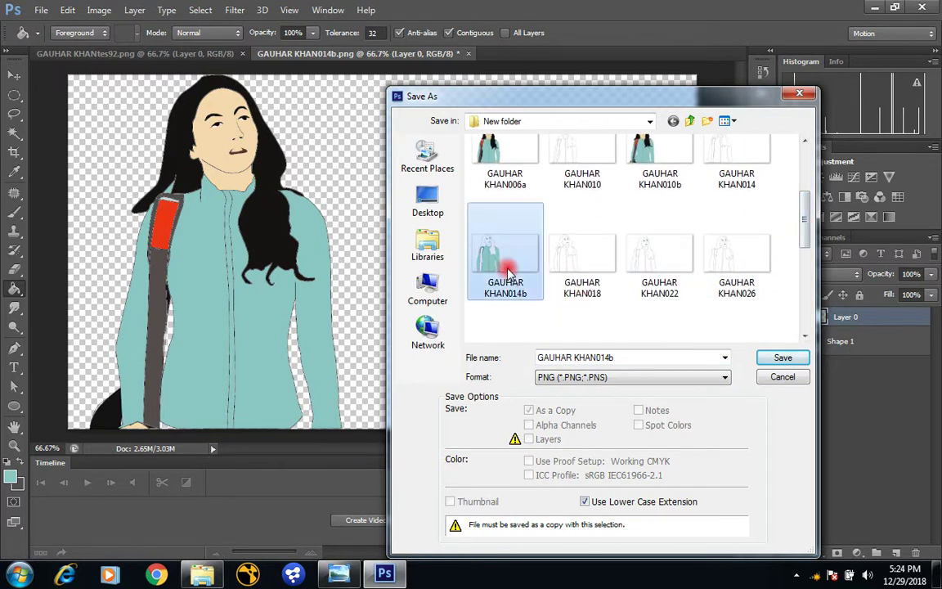
click(783, 359)
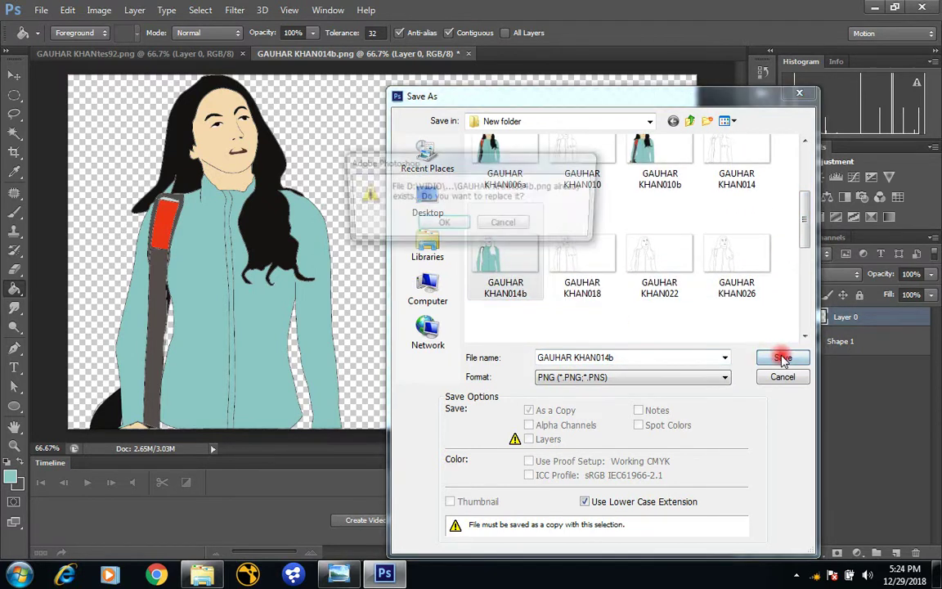
click(443, 225)
click(519, 177)
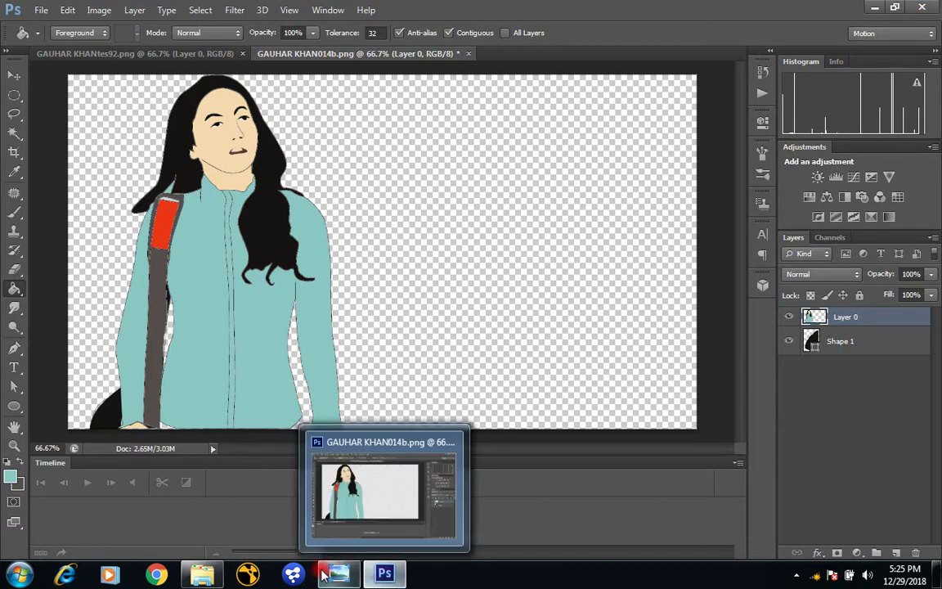
- In Windows Explorer, create a subfolder named New folder and move GAUHAR KHAN002b, GAUHAR KHAN006a and GAUHAR KHAN014b into it
click(202, 575)
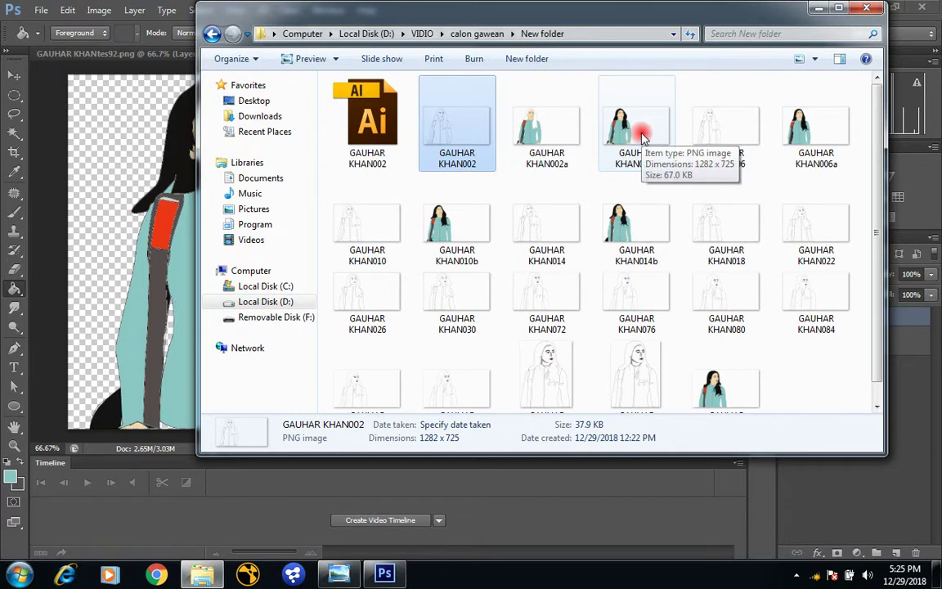
click(543, 61)
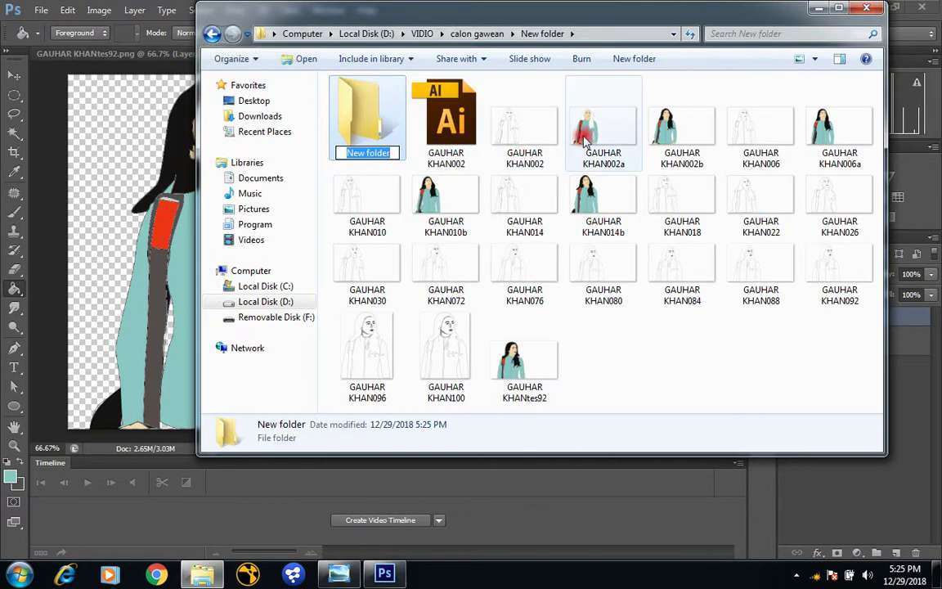
drag(664, 130, 353, 126)
drag(814, 130, 349, 126)
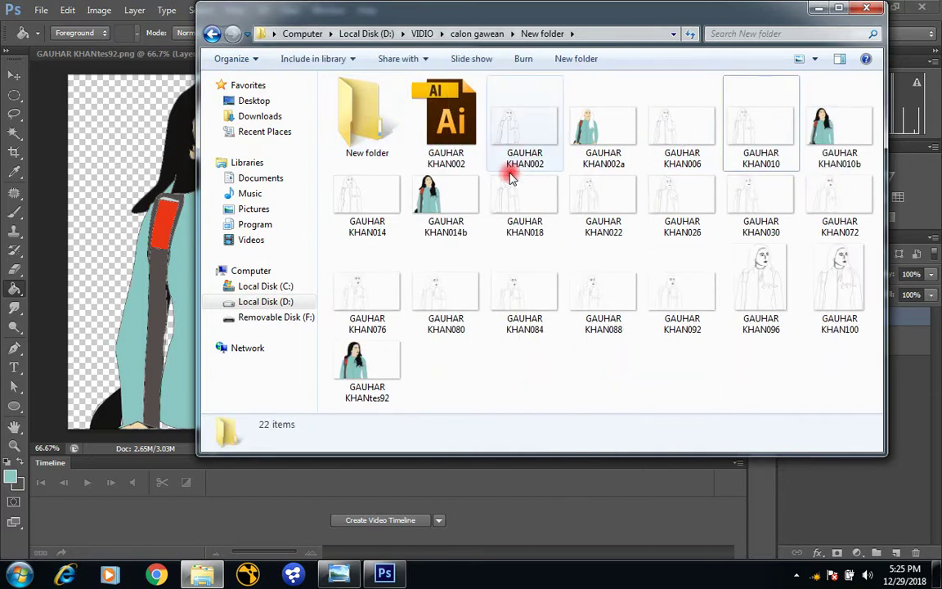
drag(452, 196, 348, 129)
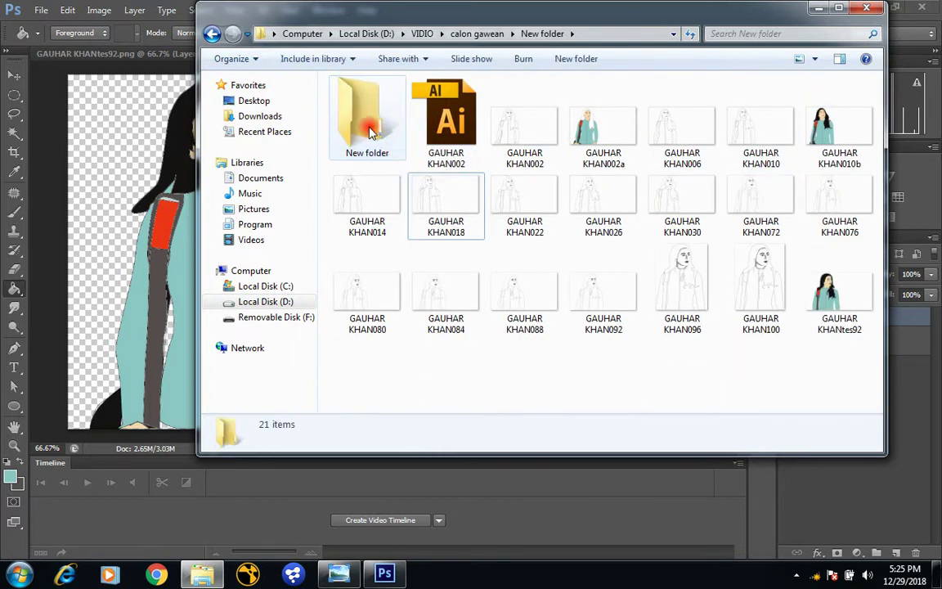
- Check the contents of the new subfolder and move GAUHAR KHAN010b into it as well
click(367, 127)
double_click(368, 127)
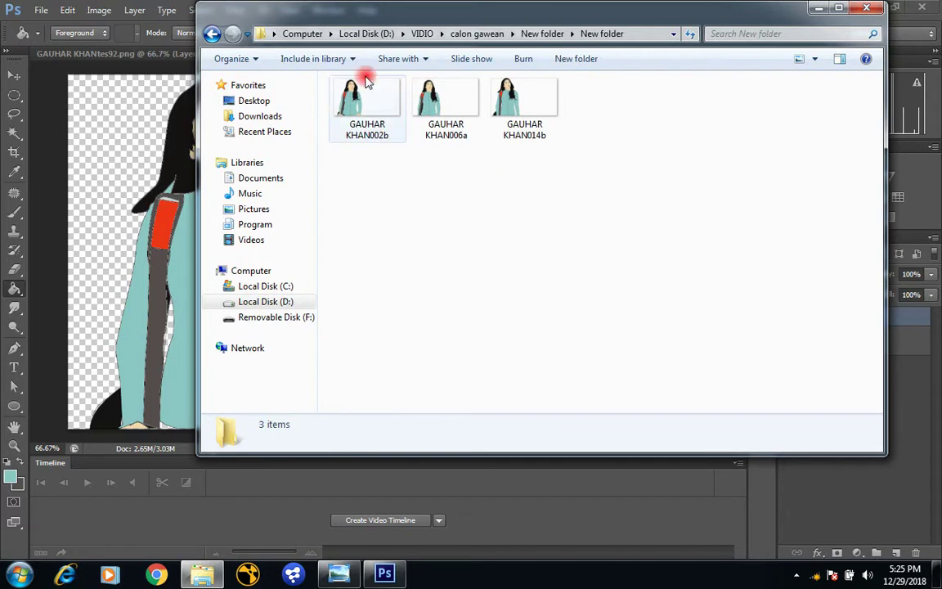
click(212, 33)
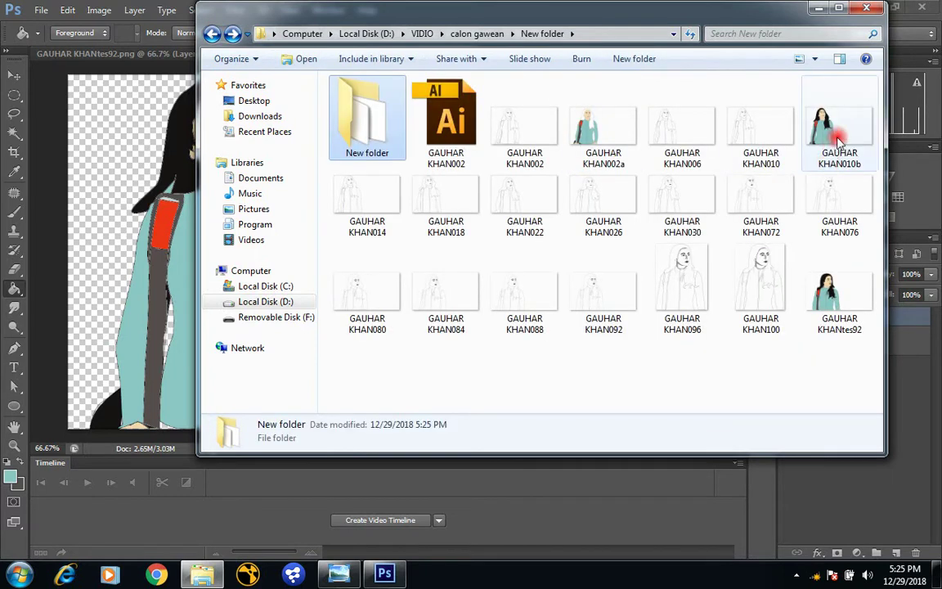
drag(839, 141, 383, 130)
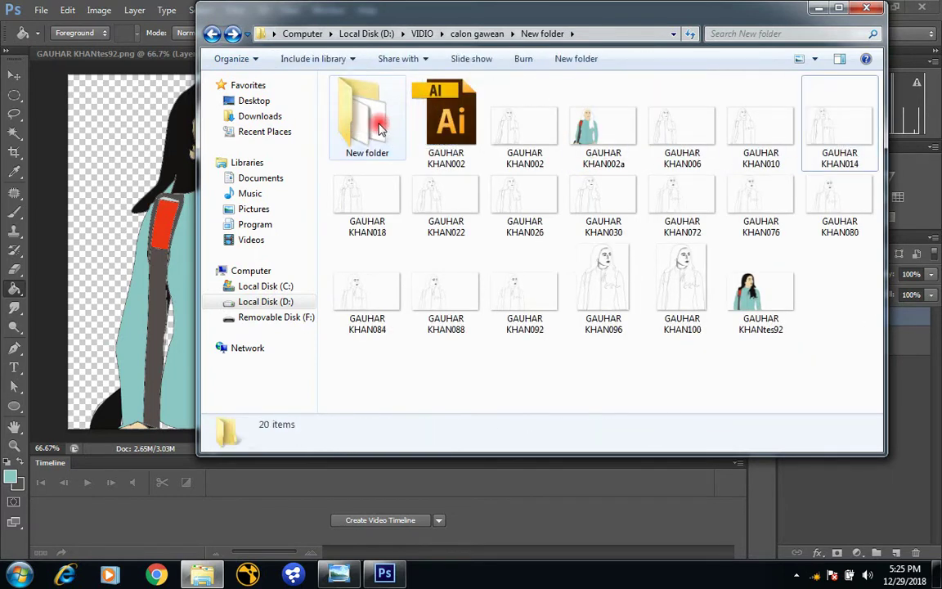
- Open GAUHAR KHAN002b from the subfolder in Windows Photo Viewer and flip repeatedly through the coloured frames to check the animation
double_click(381, 127)
double_click(370, 108)
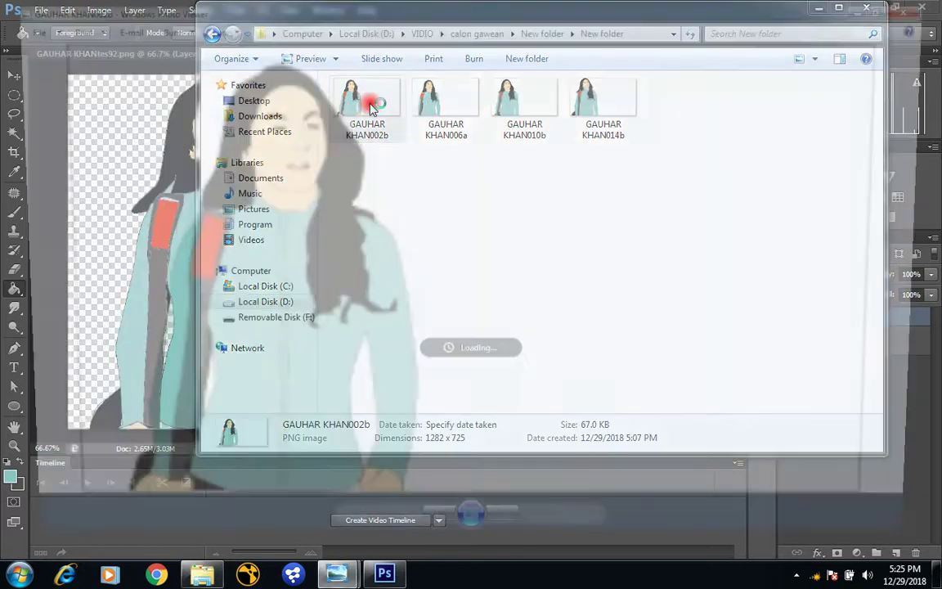
click(510, 540)
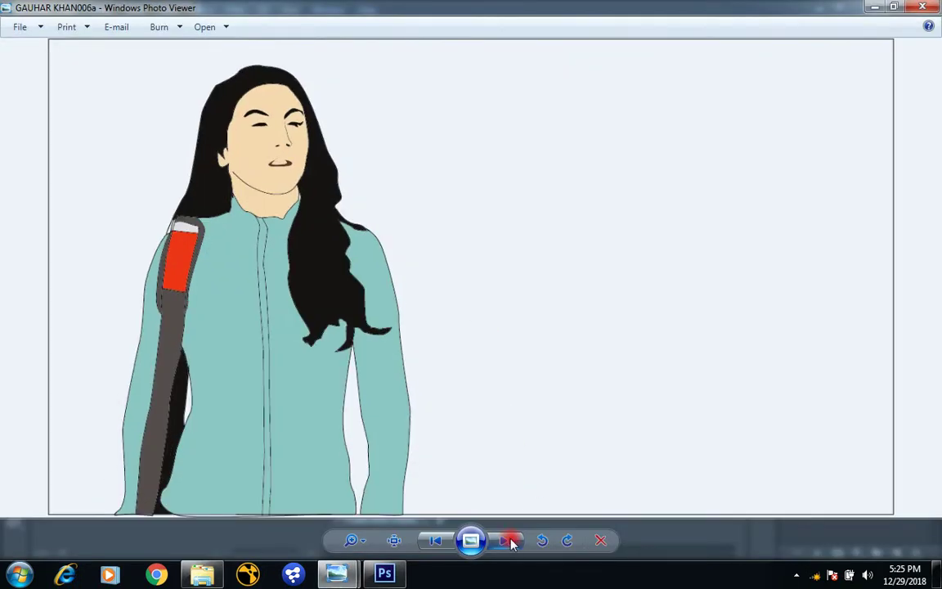
click(510, 541)
click(510, 540)
click(511, 540)
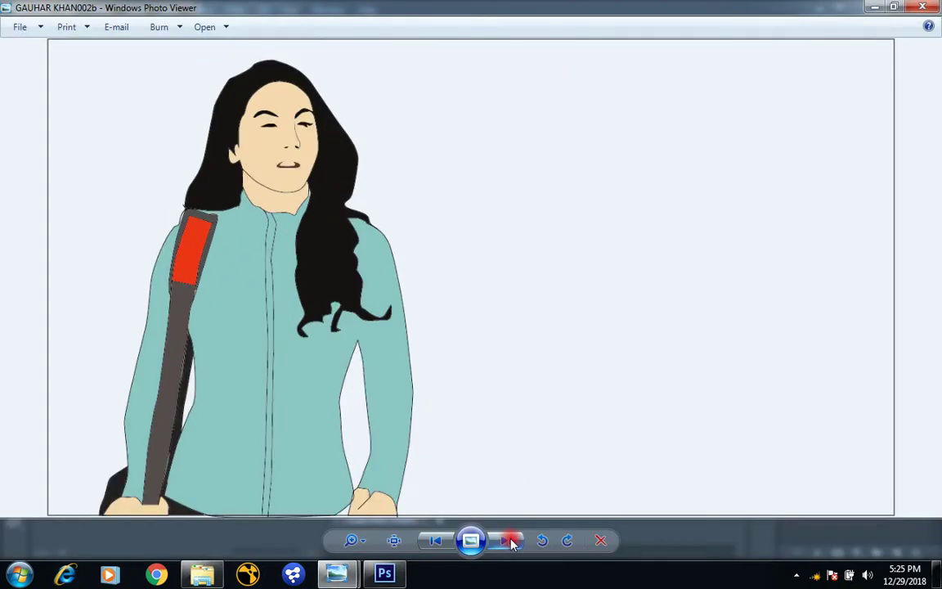
click(510, 541)
click(510, 541)
click(511, 541)
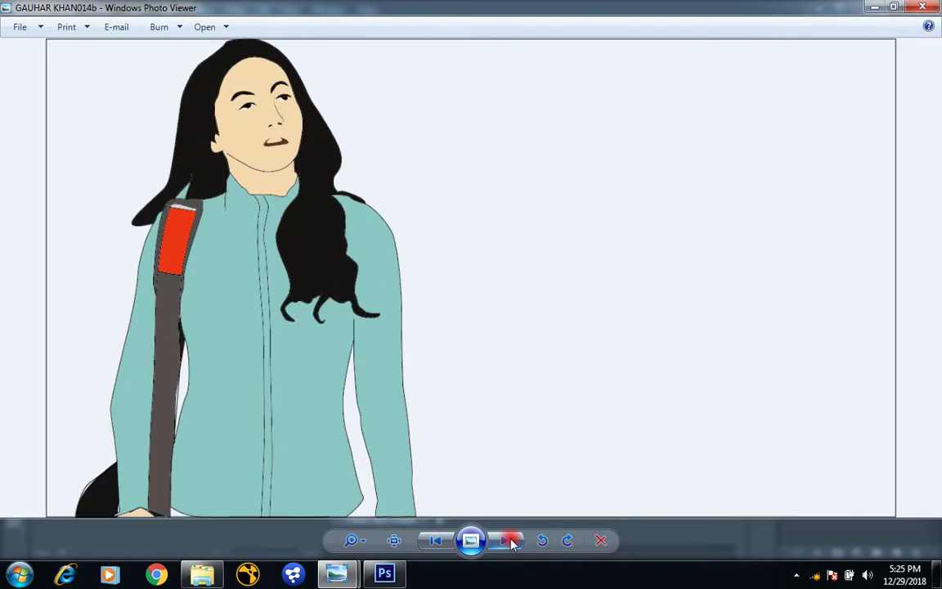
click(511, 541)
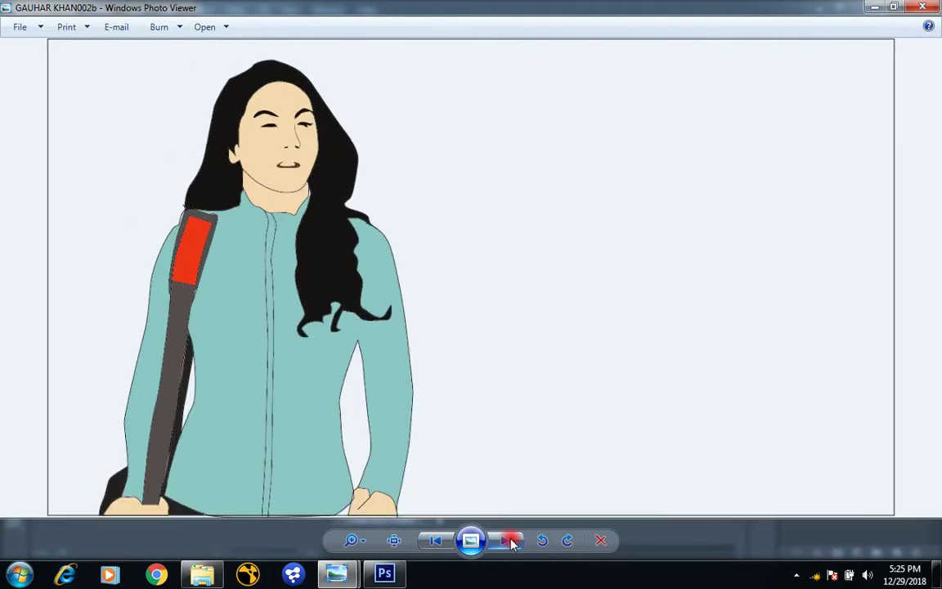
click(923, 10)
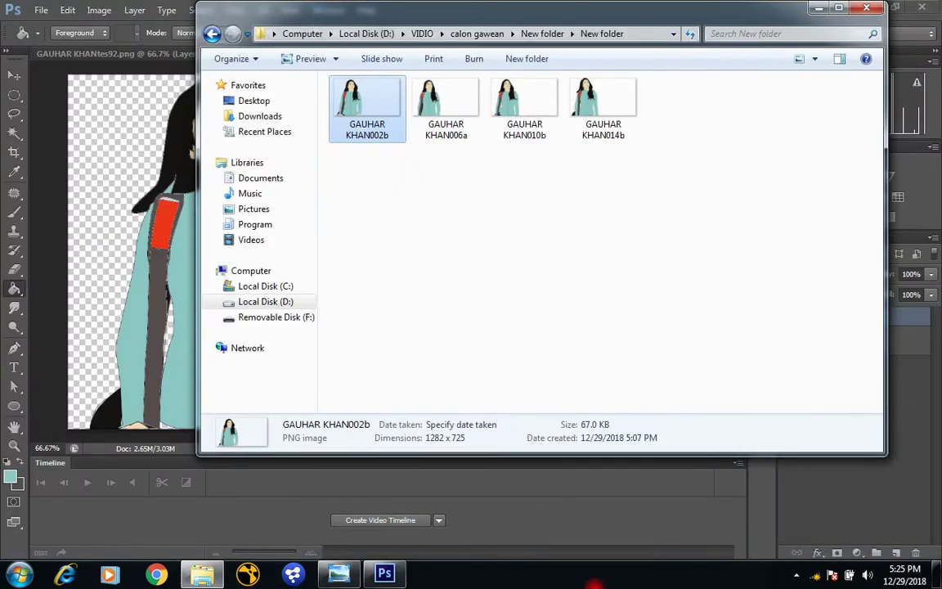
click(796, 577)
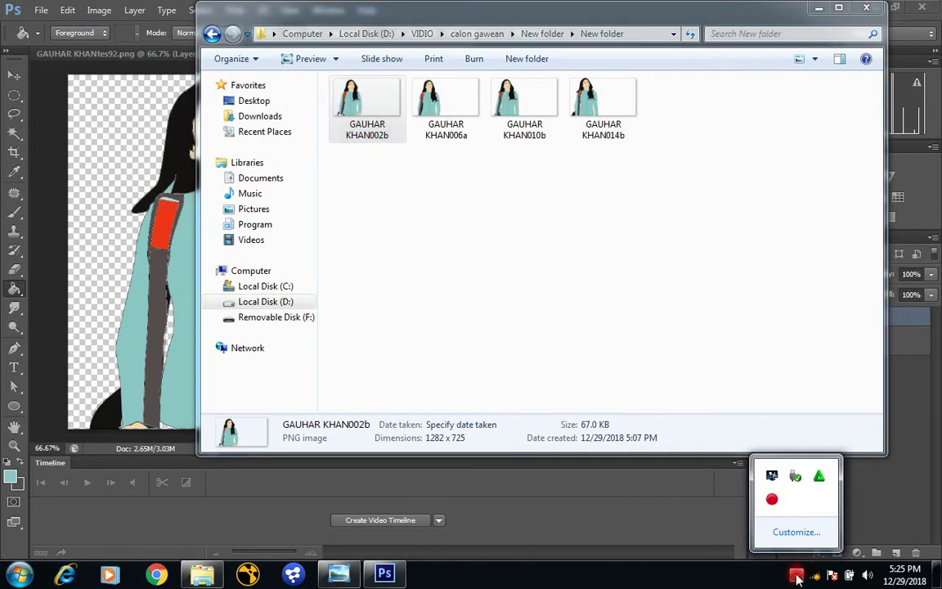
click(773, 500)
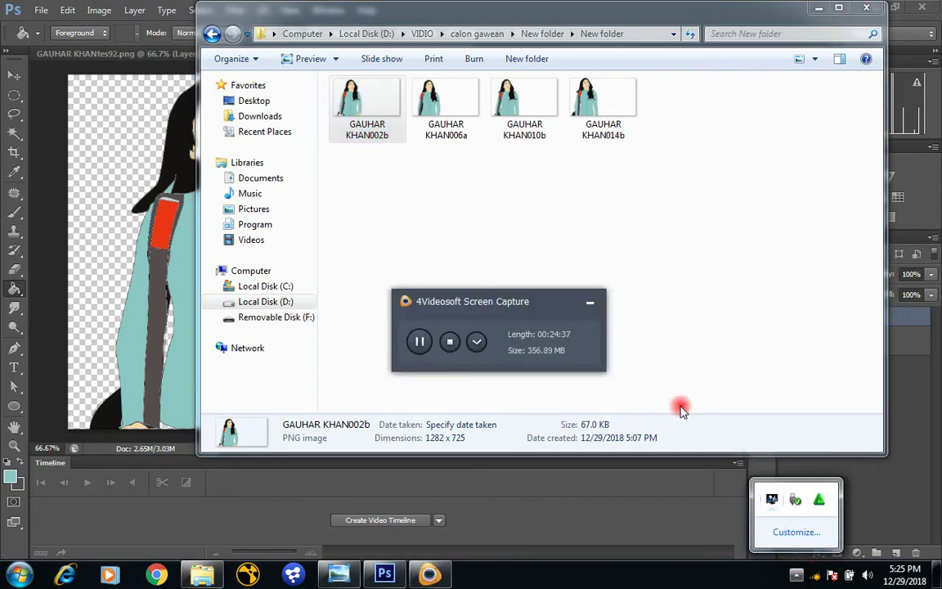